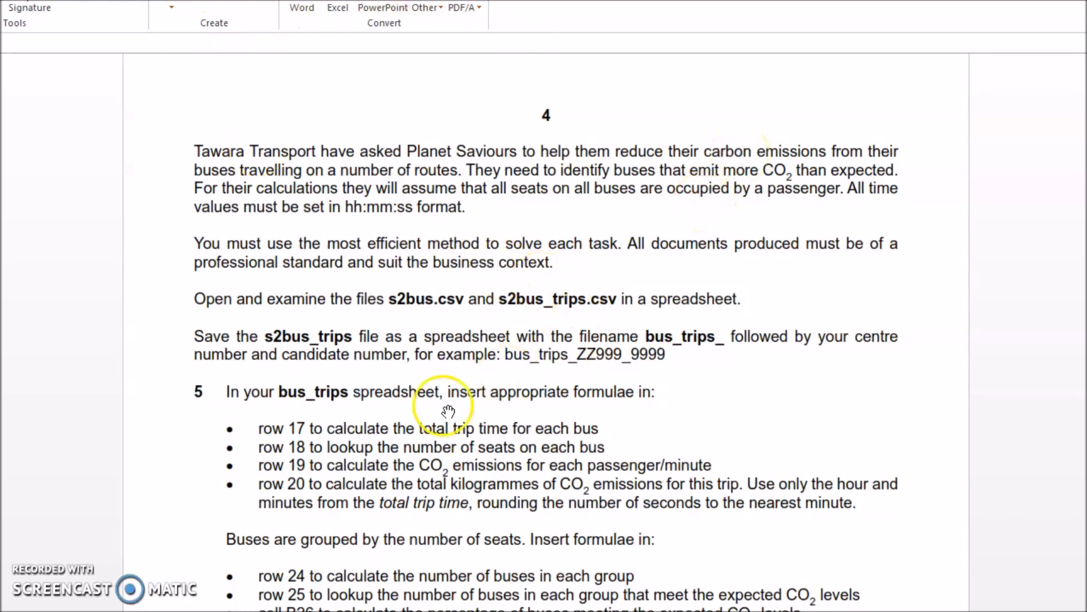
# Switch from the task PDF to Excel and examine the data in the S2bus and S2bus_trips files.
pyautogui.moveTo(174, 401); pyautogui.dragTo(109, 393)
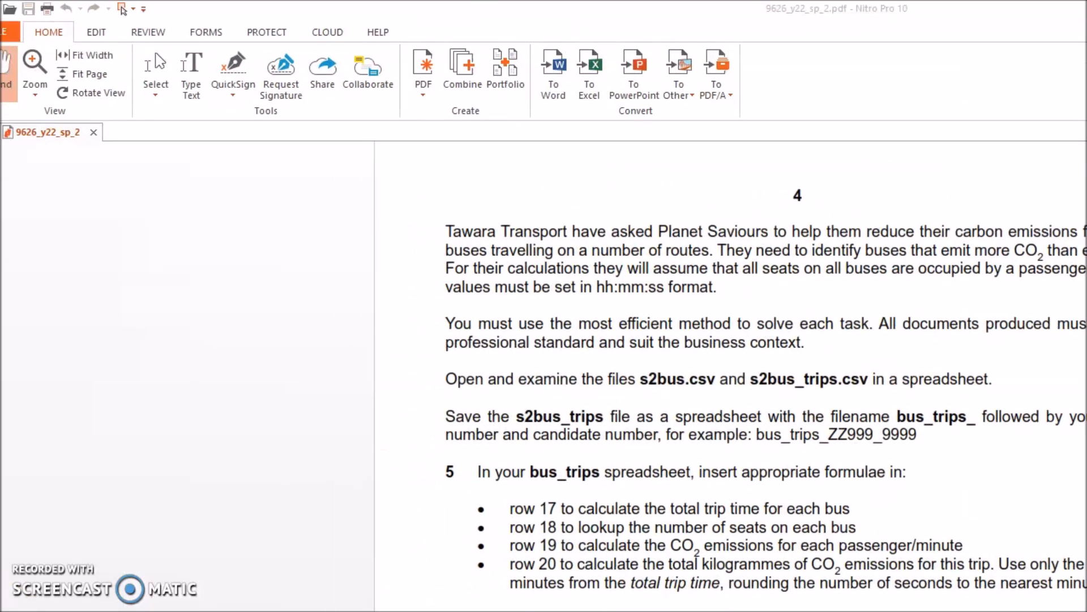
pyautogui.hotkey('alt', 'Tab')
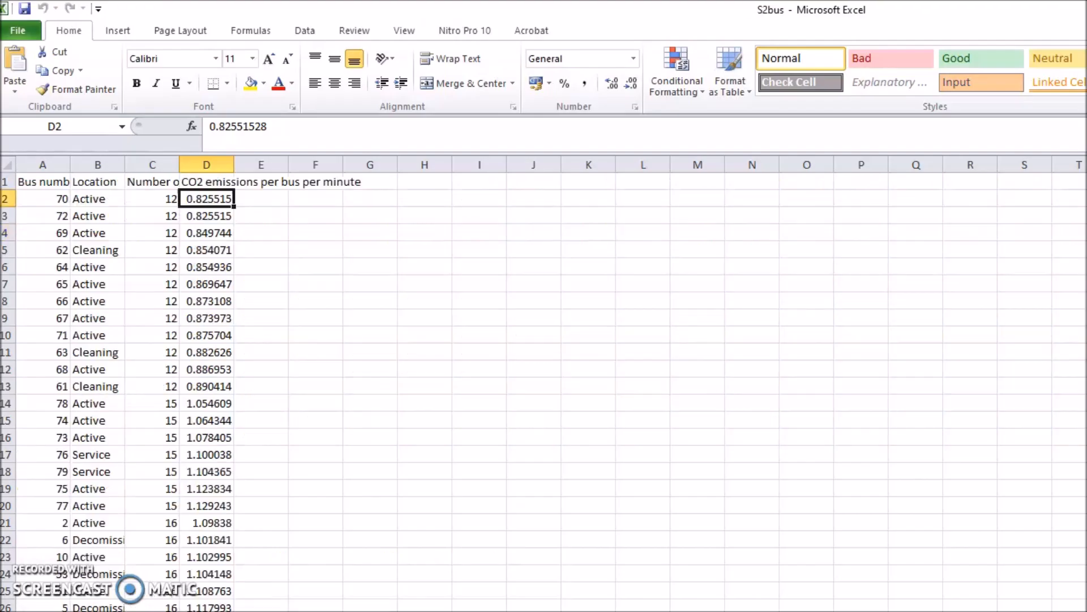
pyautogui.click(140, 225)
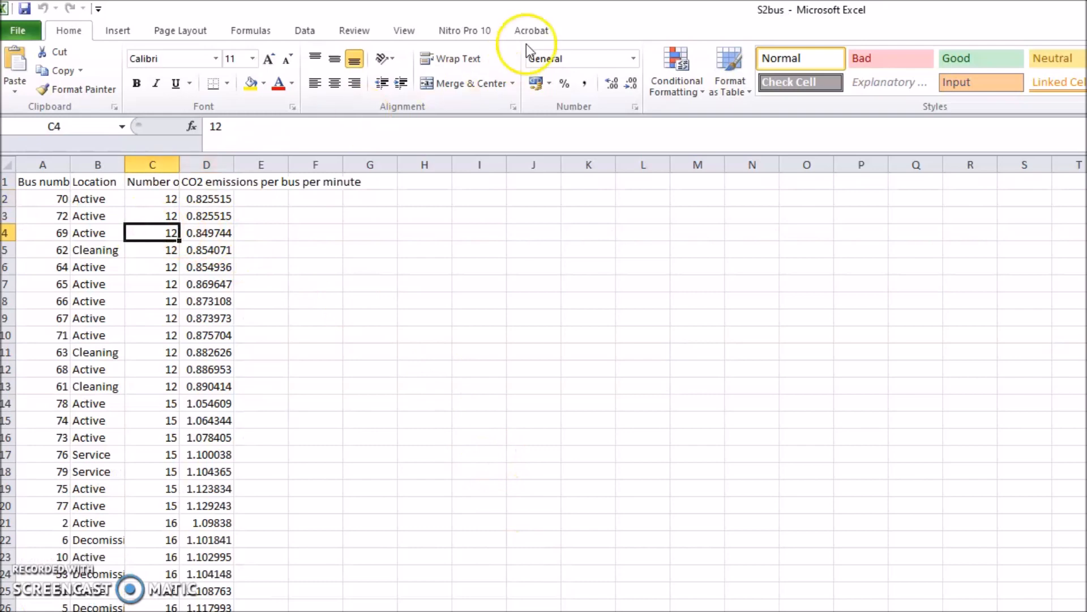
pyautogui.hotkey('alt', 'Tab')
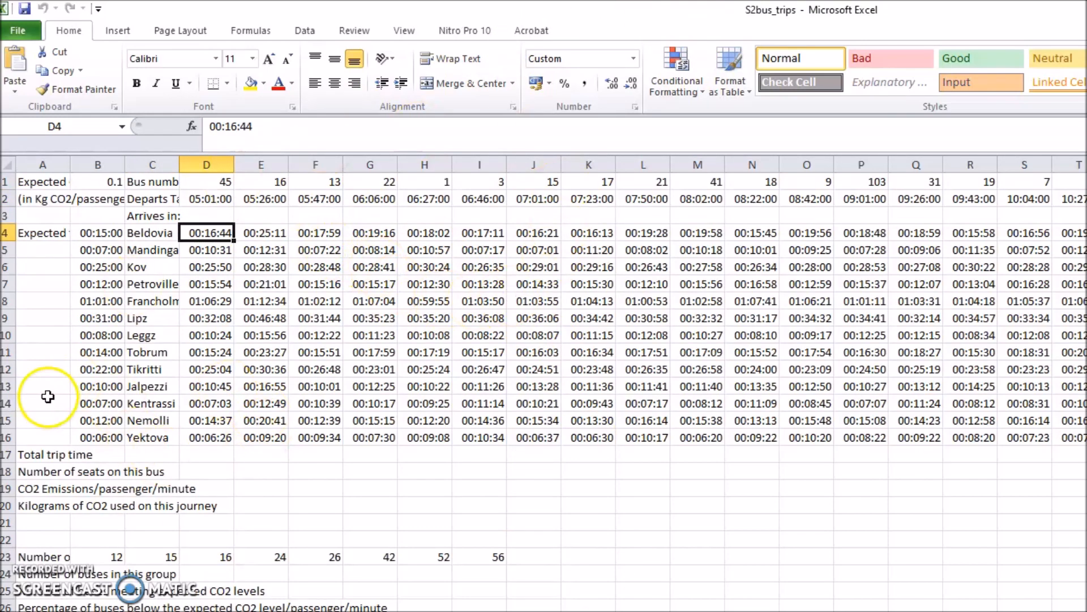
pyautogui.moveTo(26, 184); pyautogui.dragTo(365, 583)
pyautogui.click(246, 382)
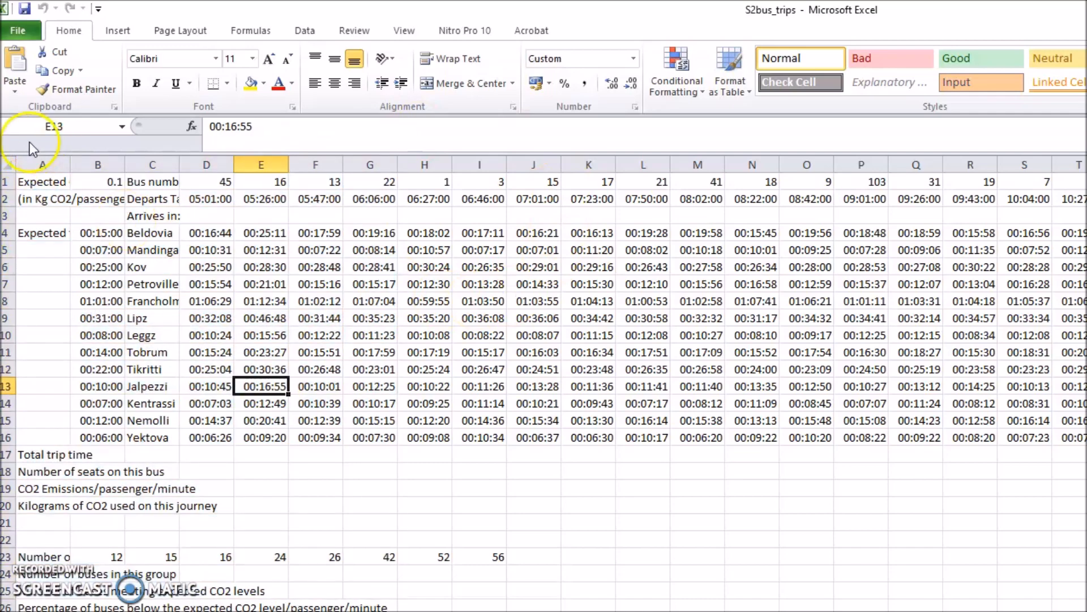
# Fit all S2bus_trips columns to their contents, then narrow column A to just fit its row labels.
pyautogui.click(7, 167)
pyautogui.doubleClick(124, 165)
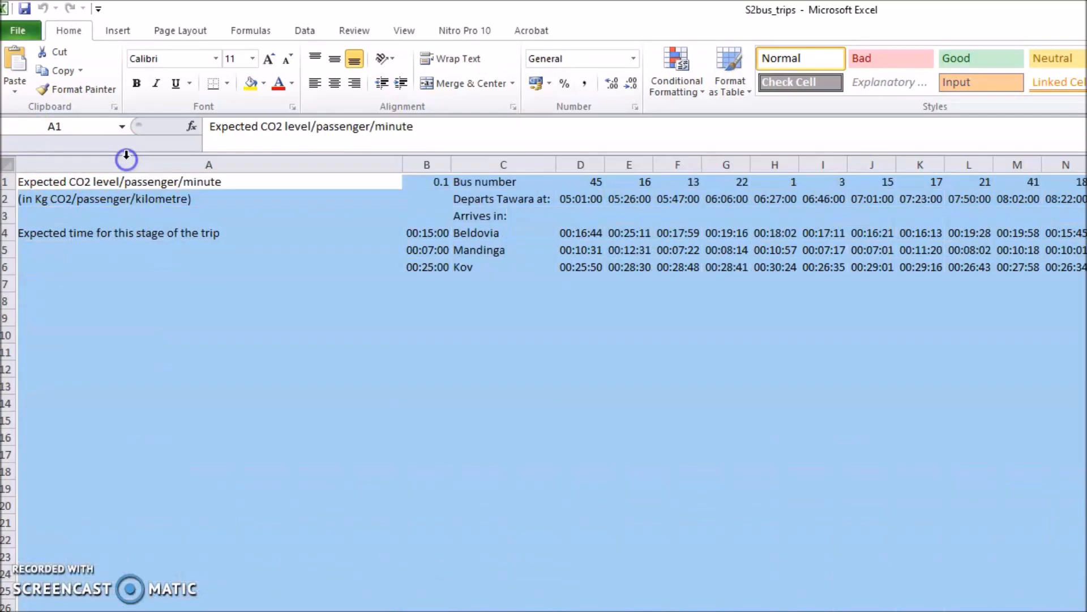
pyautogui.click(427, 233)
pyautogui.moveTo(403, 165); pyautogui.dragTo(239, 164)
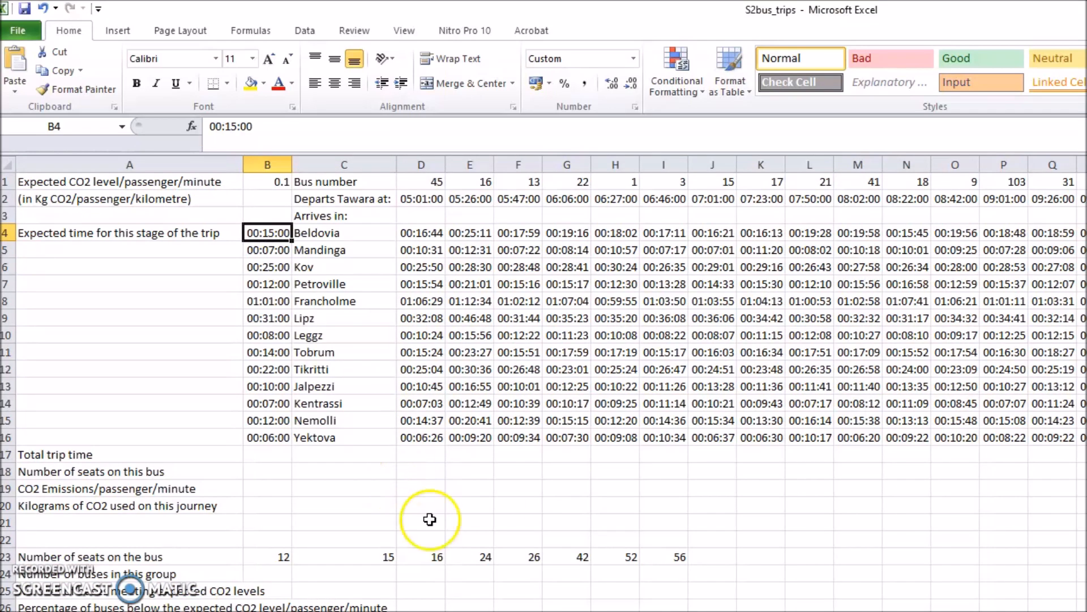
# Switch to the task PDF in Nitro Pro, resize its window, and read the file-saving instructions and question 5 on page 4.
pyautogui.hotkey('alt', 'Tab')
pyautogui.moveTo(850, 9); pyautogui.dragTo(369, 21)
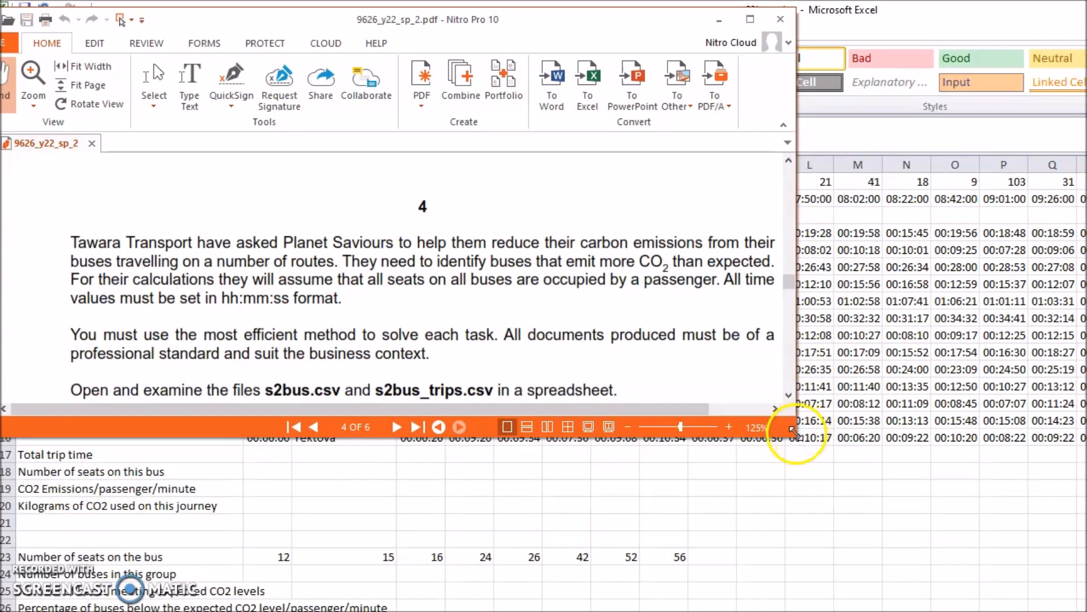
pyautogui.moveTo(861, 544); pyautogui.dragTo(946, 611)
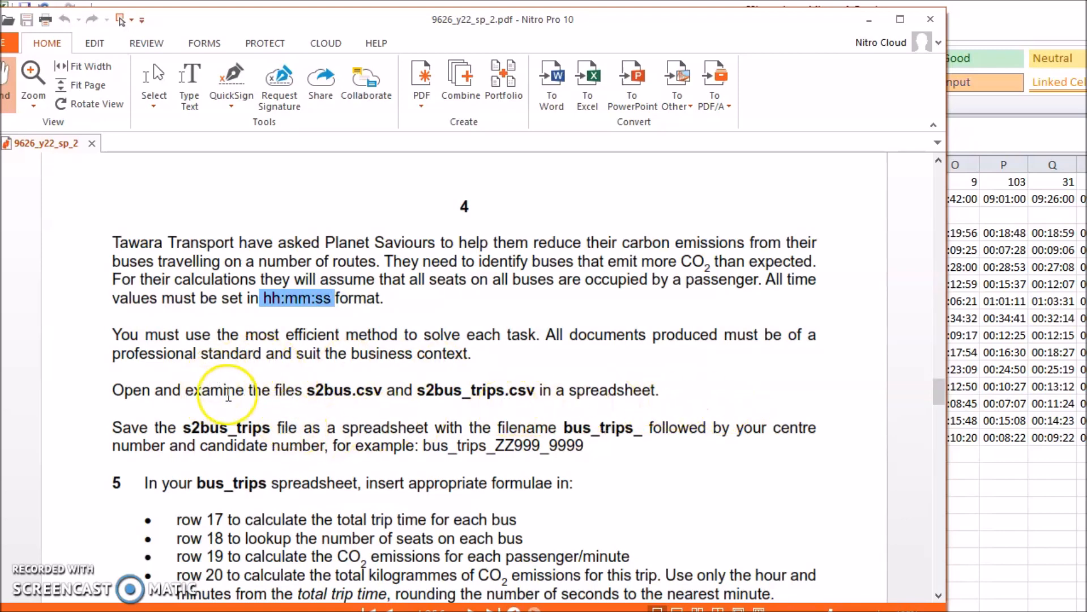
pyautogui.moveTo(111, 390); pyautogui.dragTo(674, 384)
pyautogui.click(675, 387)
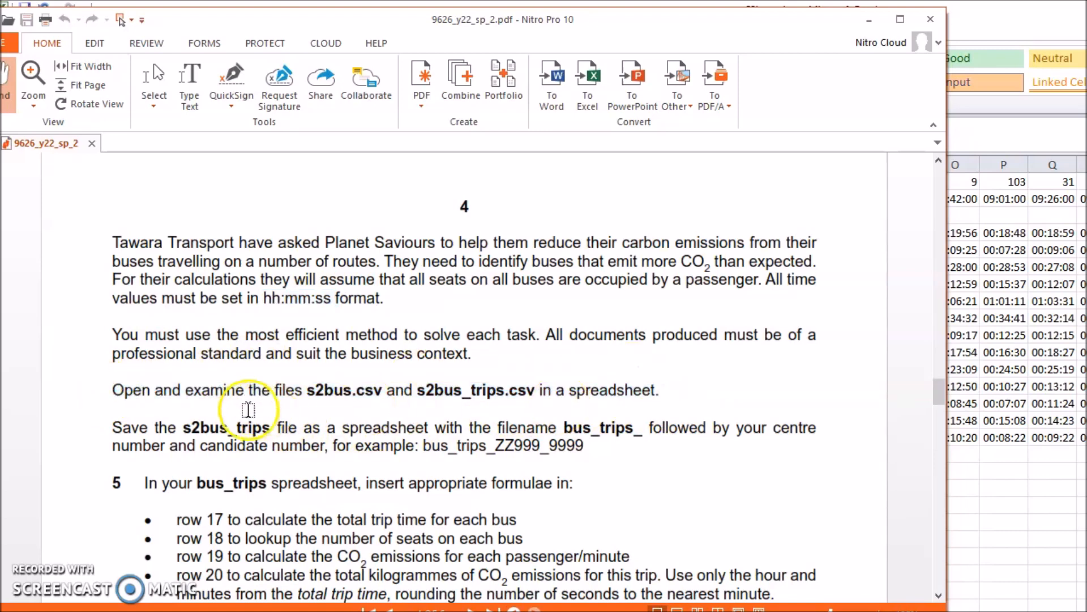
pyautogui.scroll(-3, 226, 416)
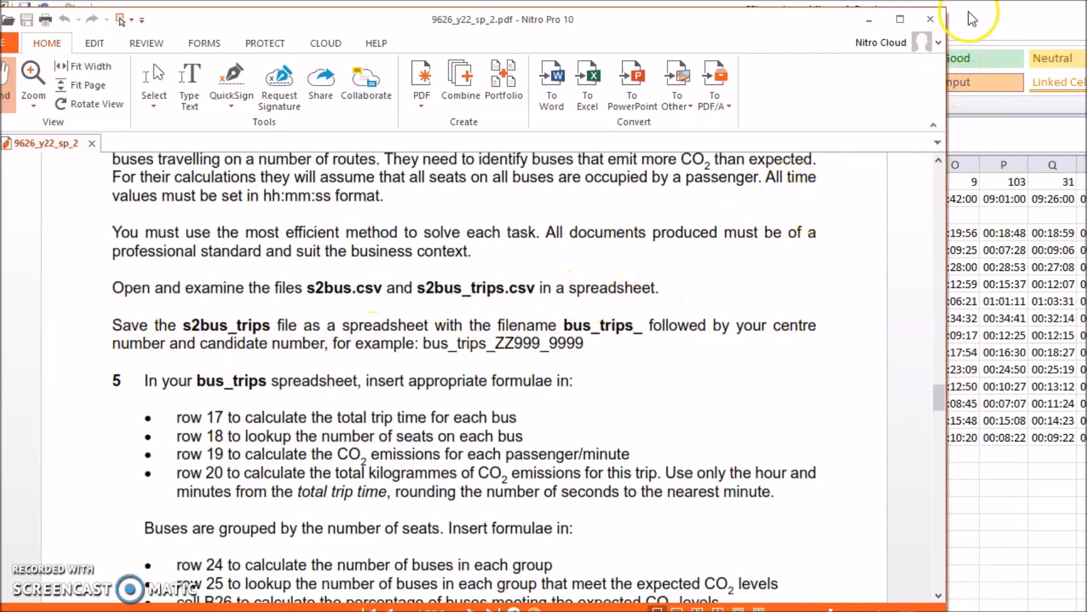
pyautogui.click(869, 20)
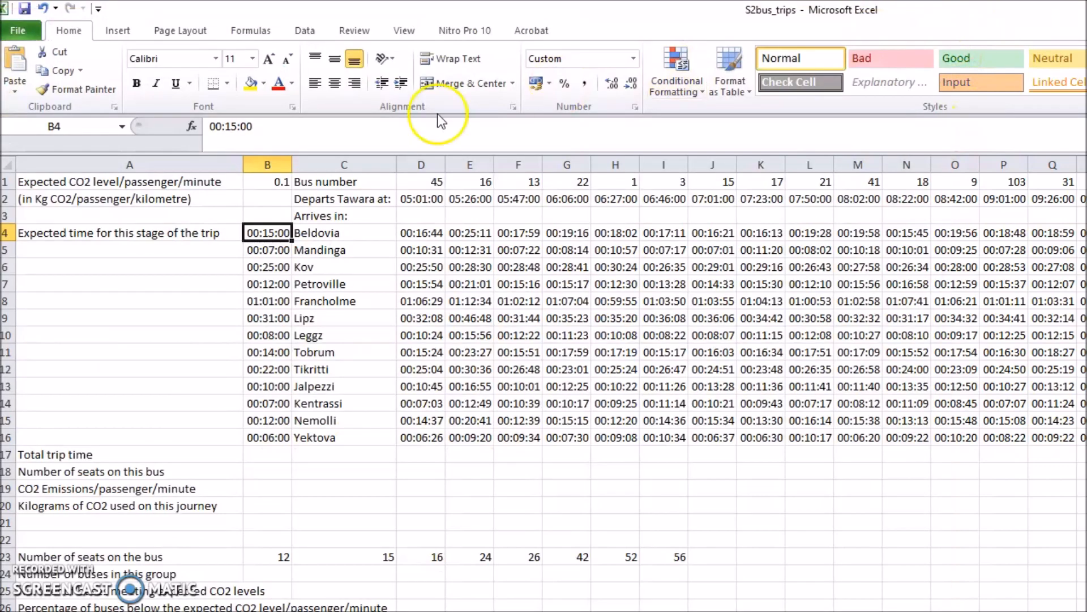
# Save S2bus_trips as an Excel Workbook named WIP in the 9626 2022 folder on the Desktop.
pyautogui.click(9, 29)
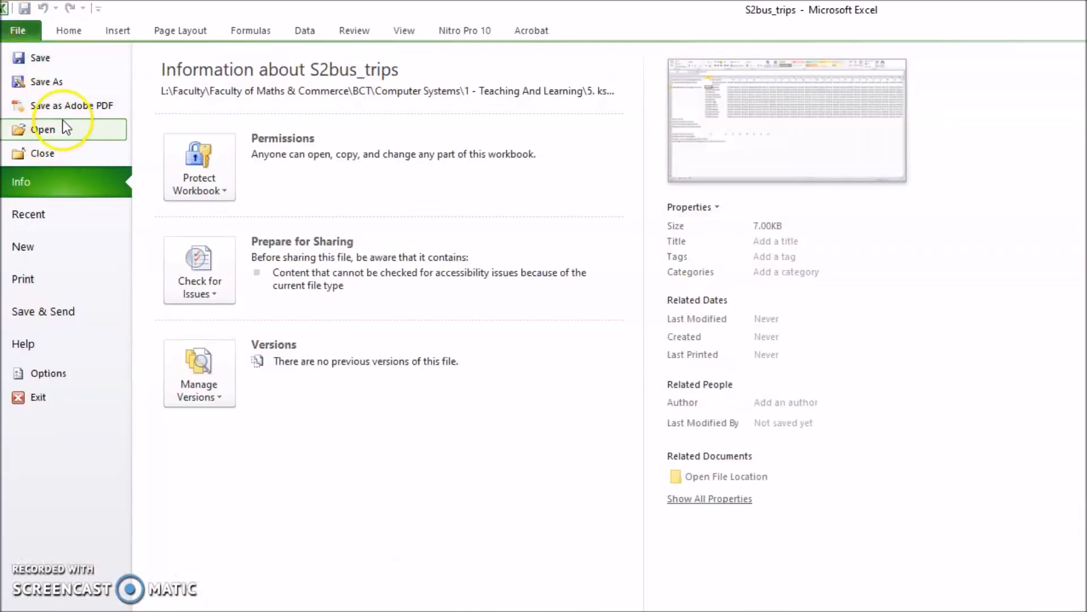
pyautogui.click(69, 82)
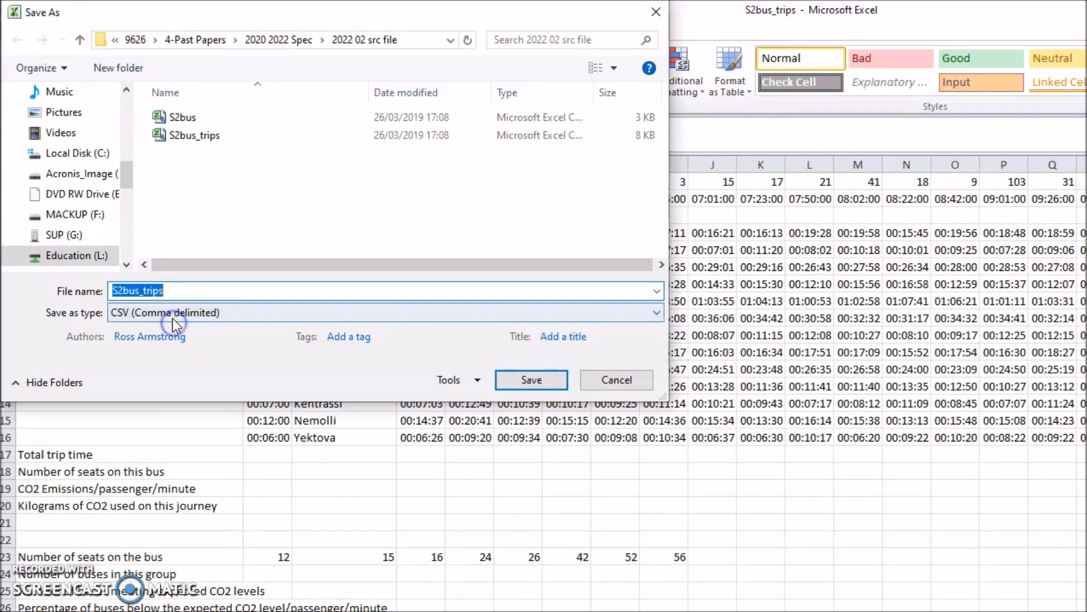
pyautogui.click(172, 313)
pyautogui.click(170, 328)
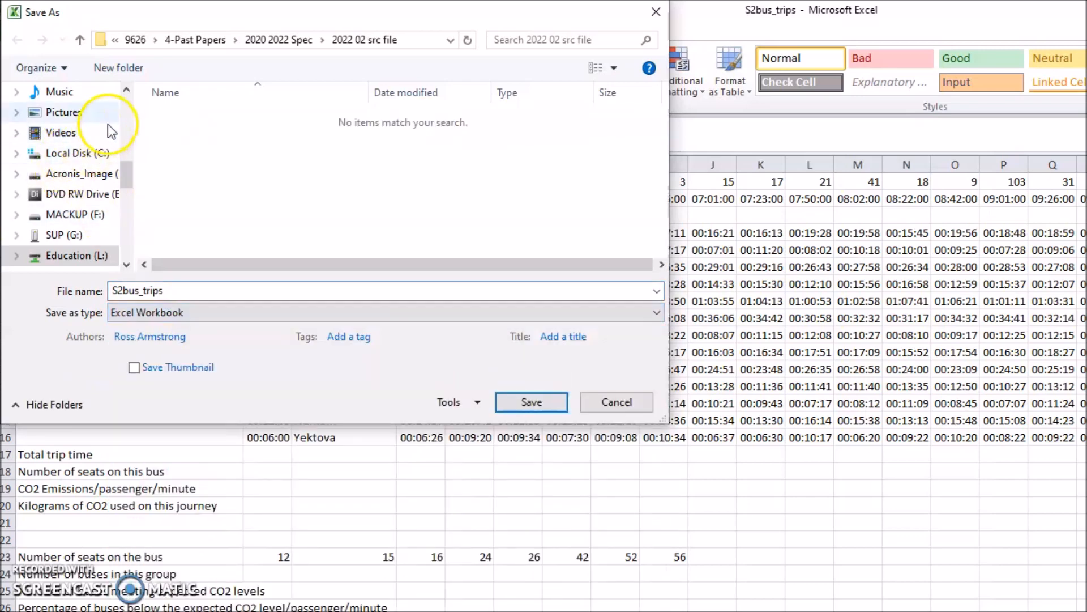
pyautogui.scroll(3, 116, 113)
pyautogui.scroll(3, 123, 104)
pyautogui.click(113, 166)
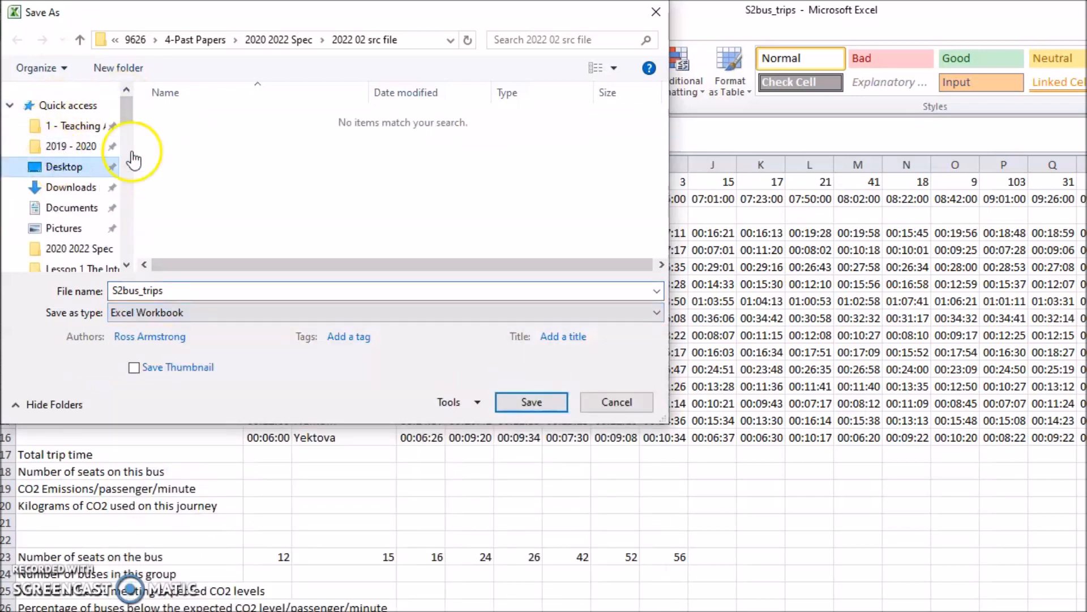
pyautogui.doubleClick(211, 140)
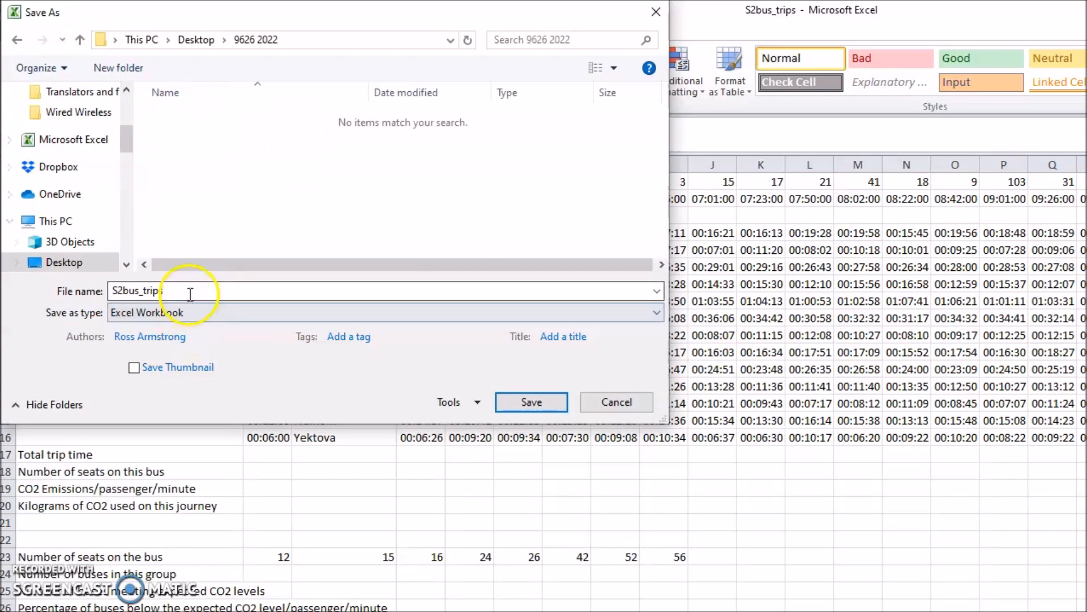
pyautogui.doubleClick(231, 292)
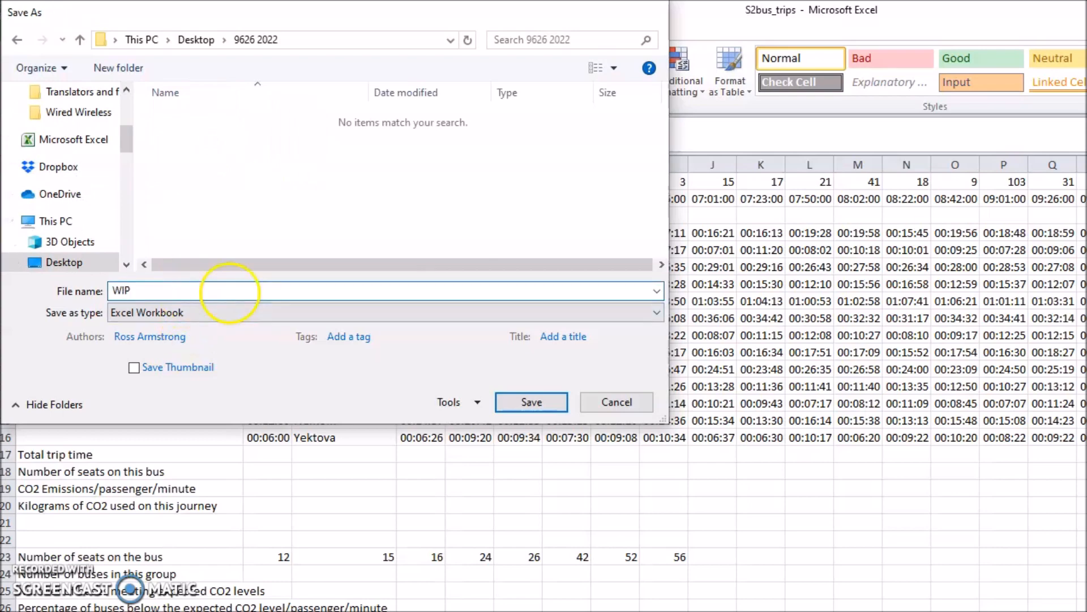
pyautogui.press('Return')
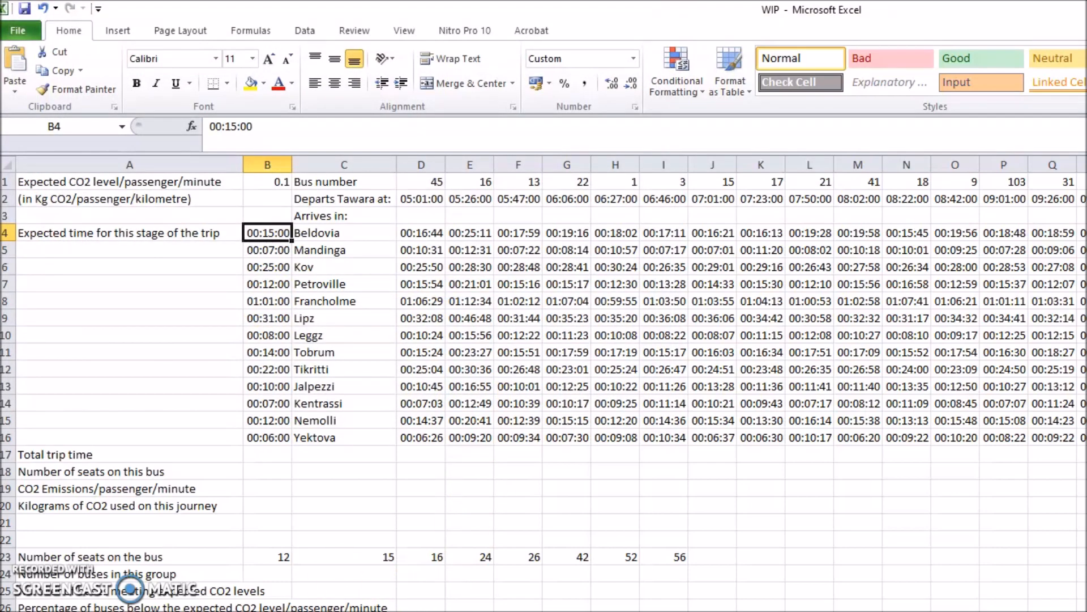
# Check the row 17 requirement in the task PDF and enter =SUM(D4:D16) in D17 of WIP as the total trip time.
pyautogui.hotkey('alt', 'Tab')
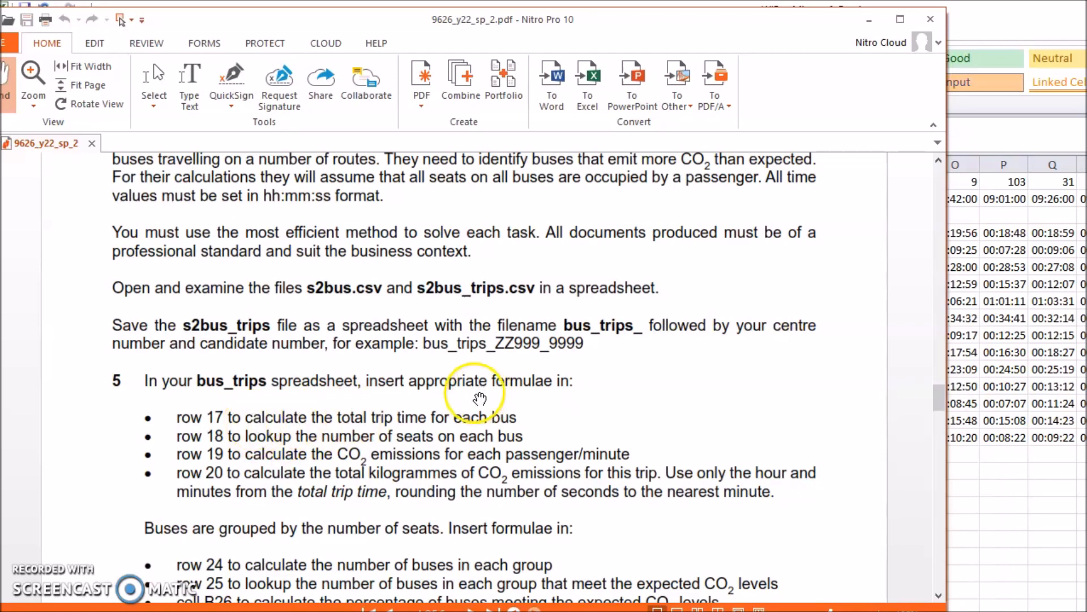
pyautogui.click(869, 19)
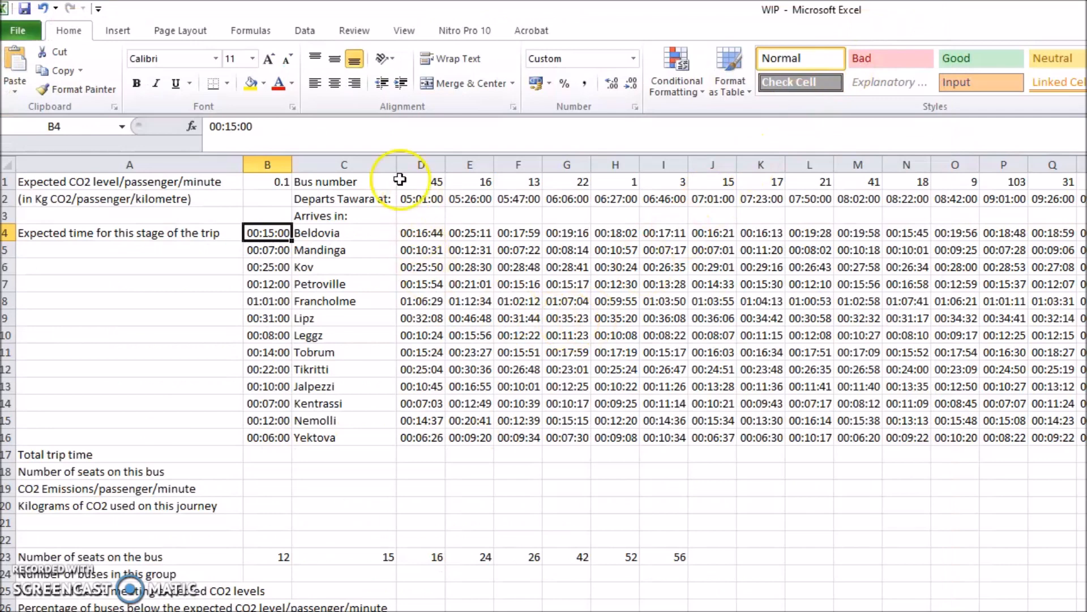
pyautogui.click(6, 454)
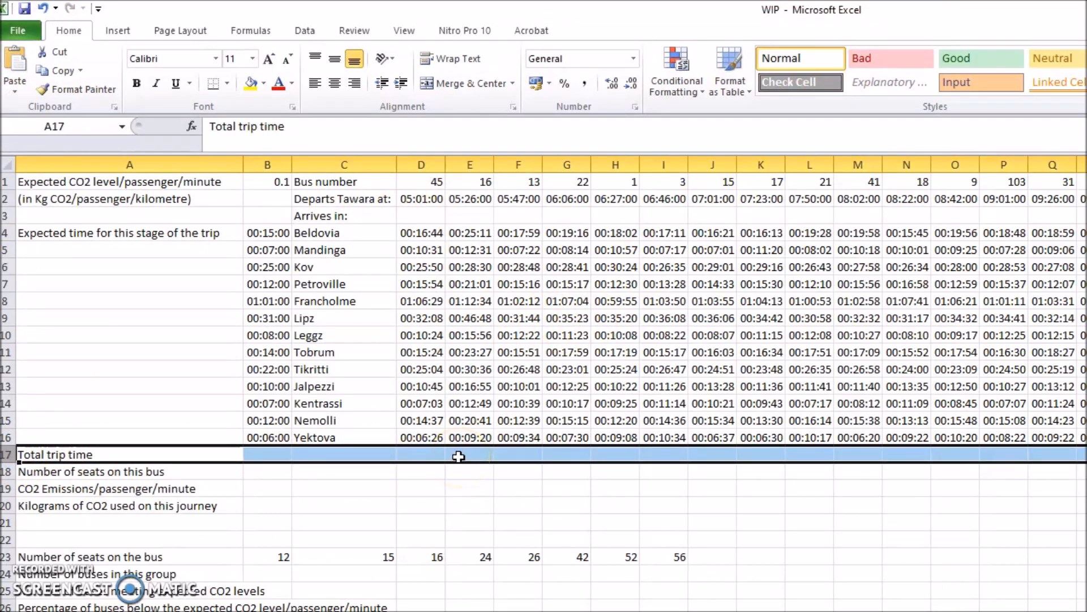
pyautogui.click(434, 449)
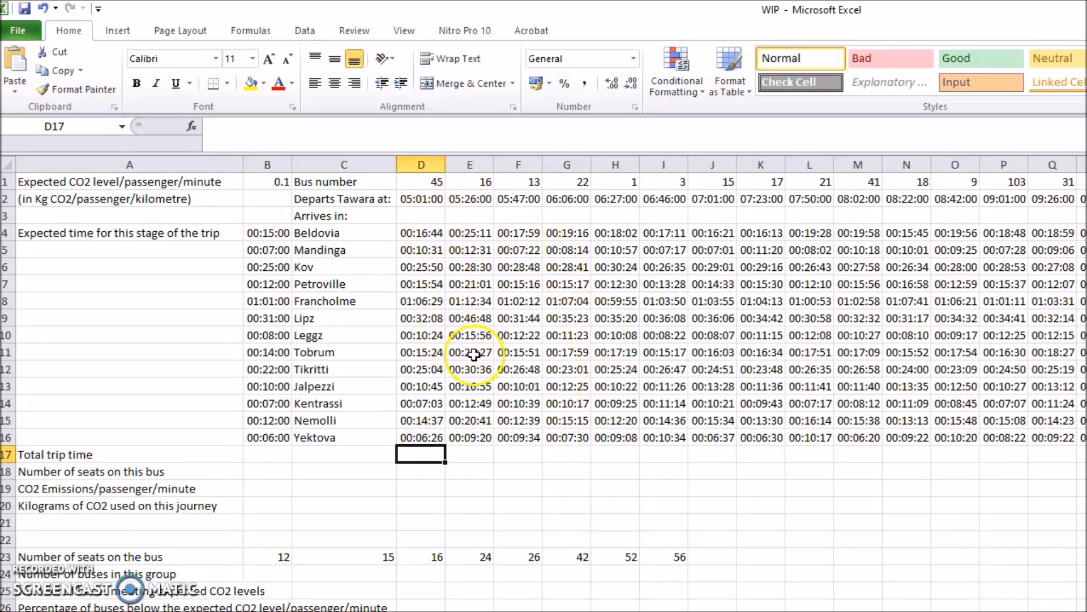
pyautogui.write('=sumn')
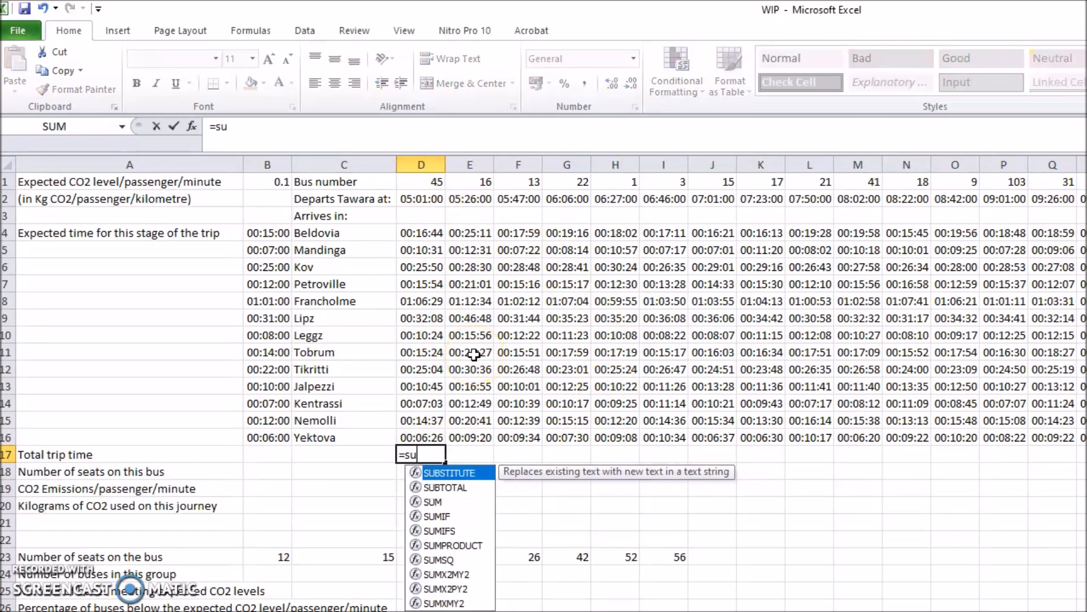
pyautogui.press('BackSpace')
pyautogui.write('(')
pyautogui.moveTo(420, 233); pyautogui.dragTo(432, 436)
pyautogui.write(')')
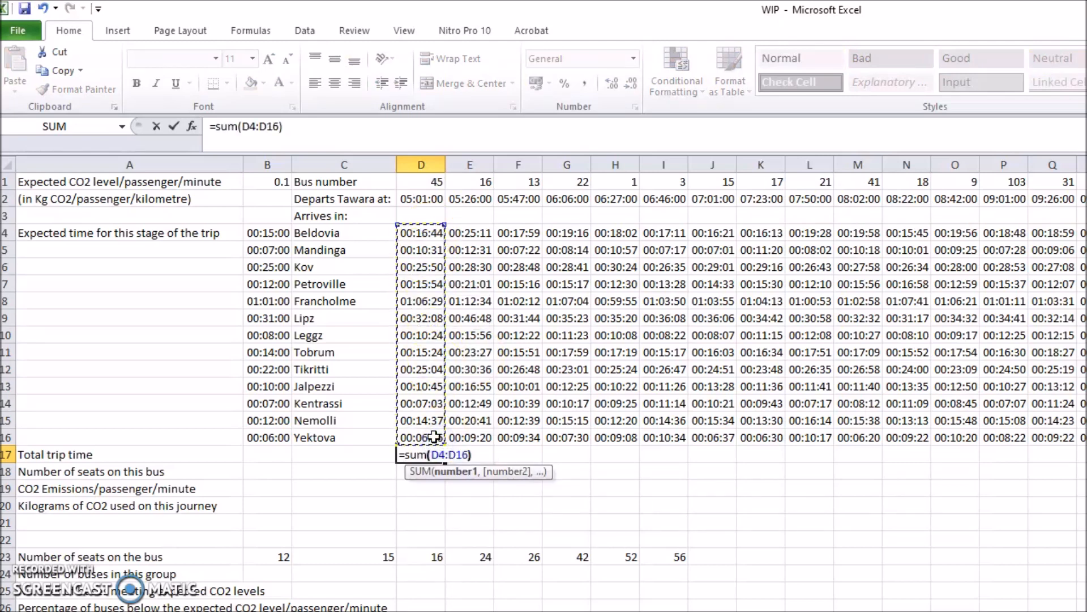
pyautogui.press('Return')
# Copy the total trip time formula from D17 across row 17 for all the other buses.
pyautogui.click(427, 456)
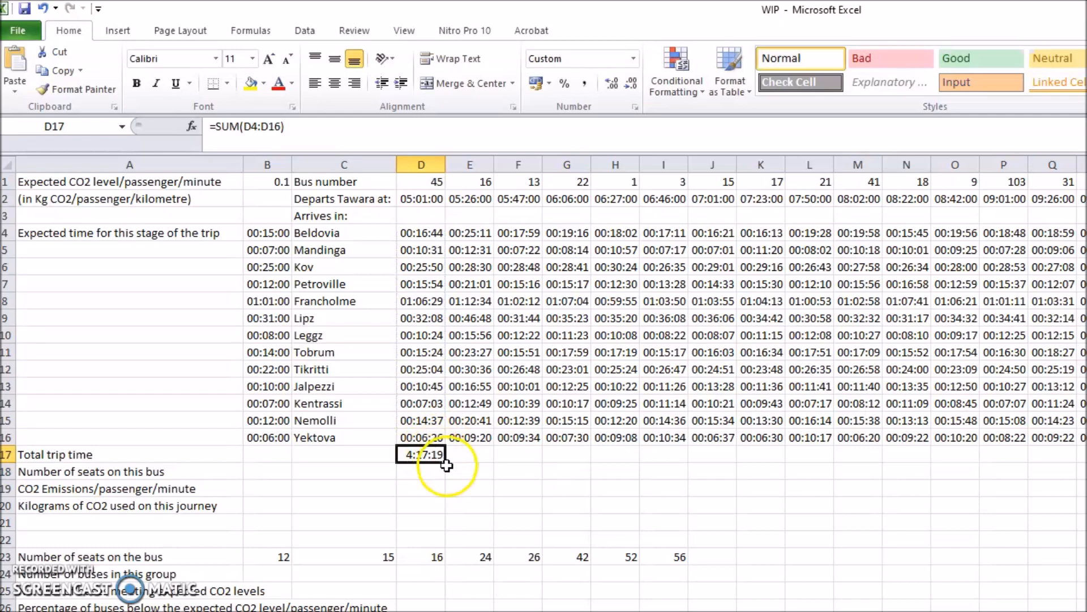
pyautogui.moveTo(448, 462); pyautogui.dragTo(1083, 460)
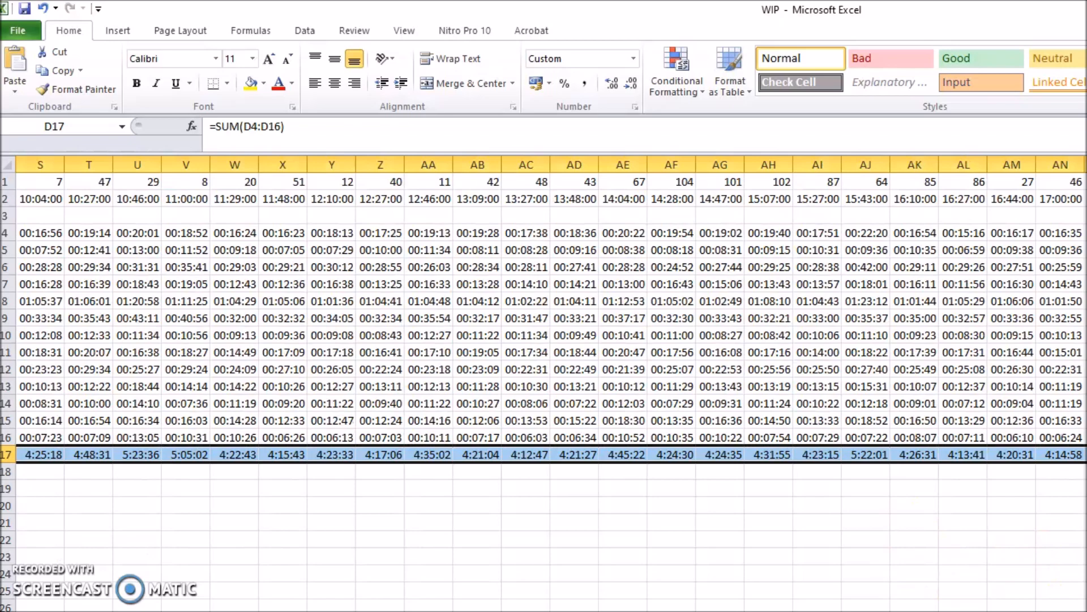
pyautogui.hscroll(-6, 543, 340)
pyautogui.click(453, 502)
pyautogui.click(411, 454)
# Switch to the task PDF and read the remaining formula and formatting requirements of question 5, starting with the row 18 lookup.
pyautogui.hotkey('alt', 'Tab')
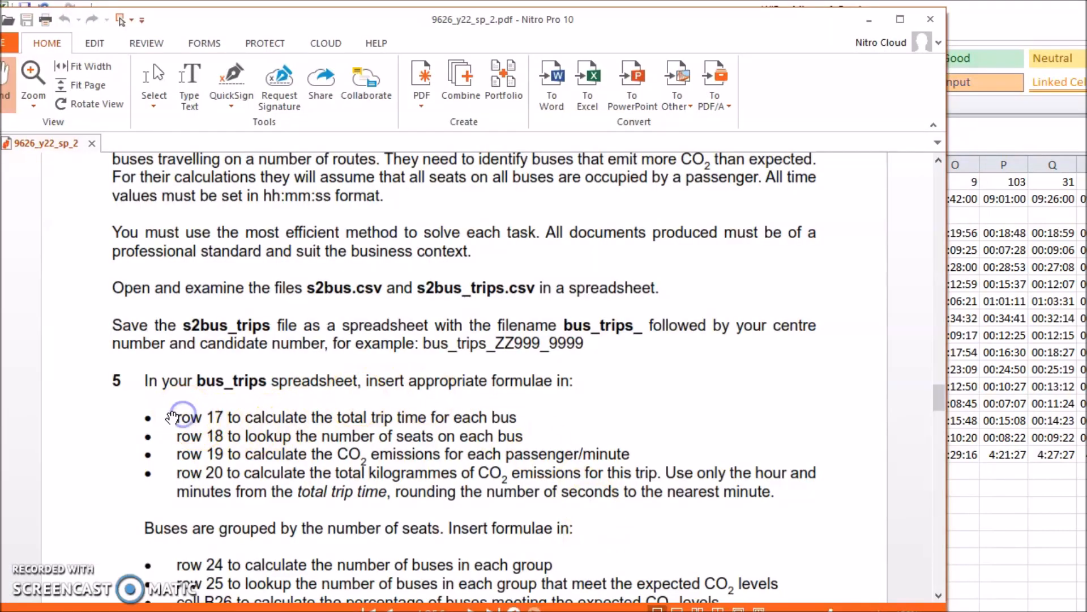
pyautogui.moveTo(379, 410); pyautogui.dragTo(378, 409)
pyautogui.scroll(-3, 507, 421)
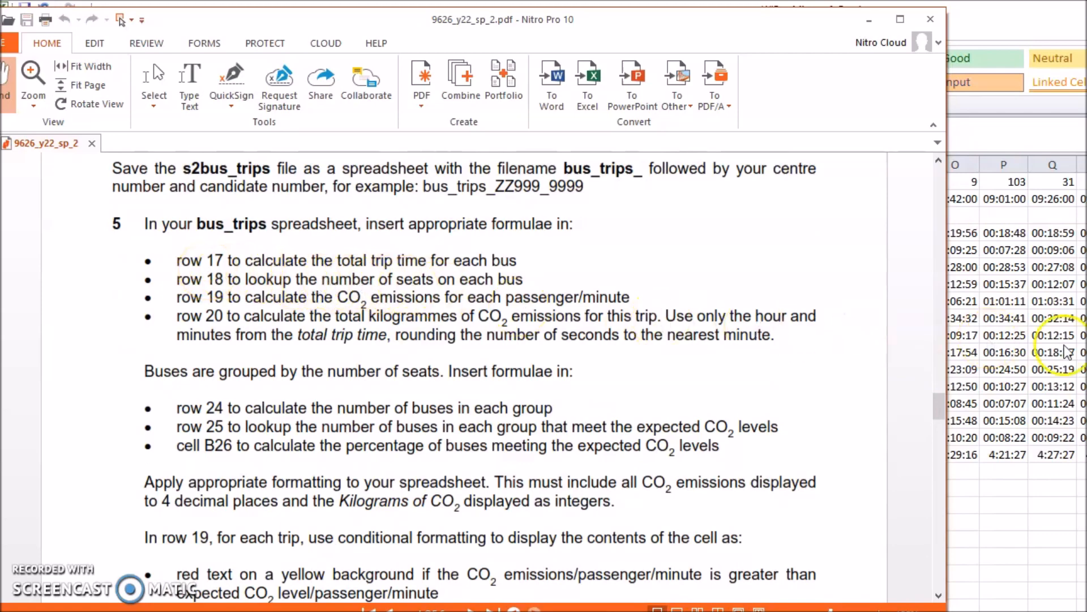
pyautogui.click(1083, 351)
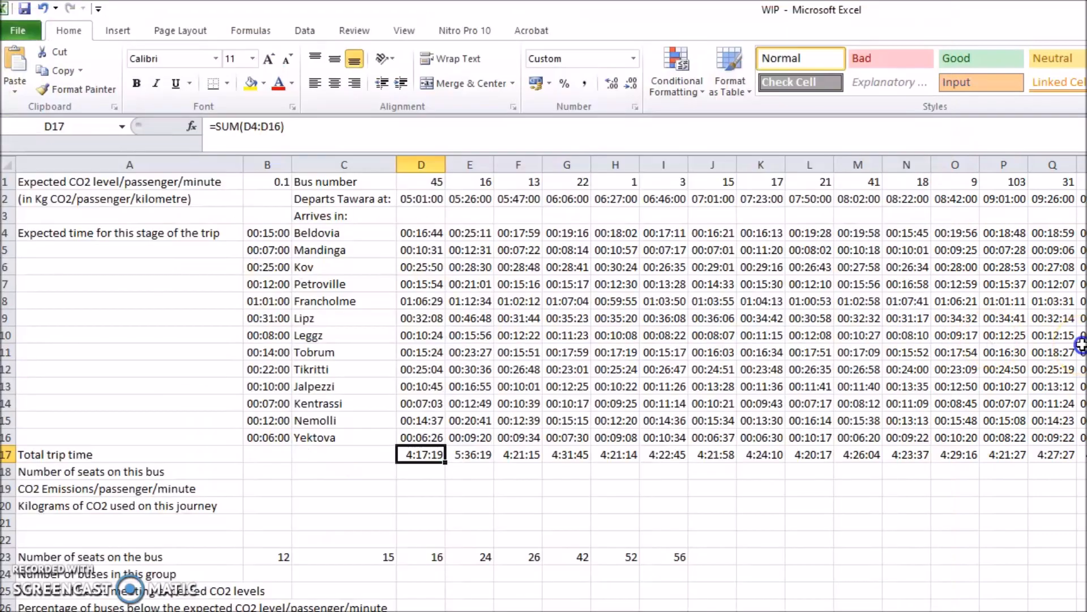
# Switch to the S2bus workbook, fit all its columns to their contents, and inspect the number of seats column.
pyautogui.click(418, 471)
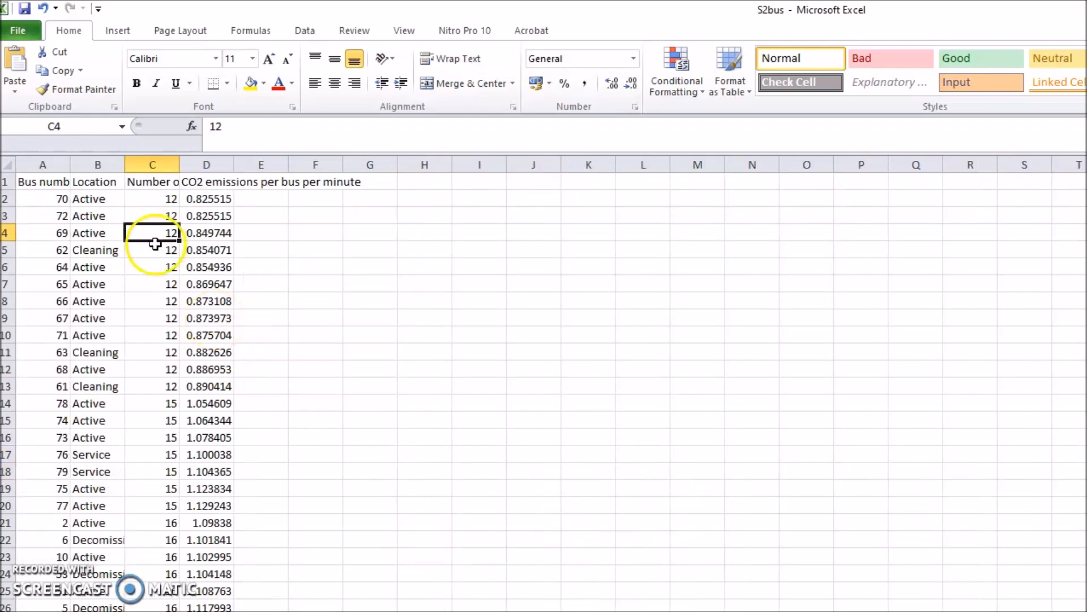
pyautogui.click(153, 199)
pyautogui.click(42, 199)
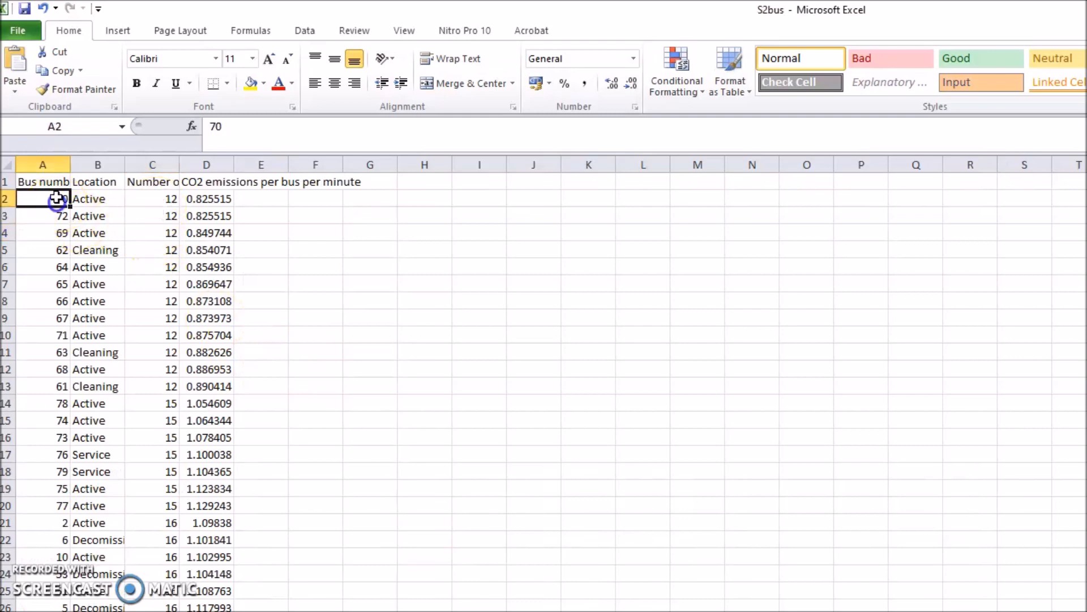
pyautogui.doubleClick(69, 165)
pyautogui.click(11, 164)
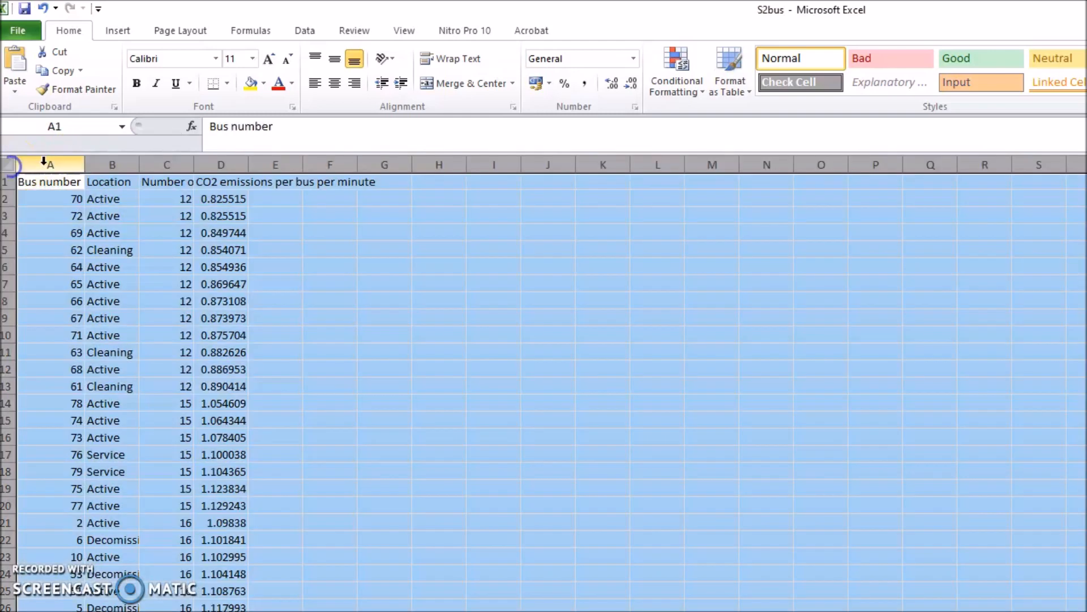
pyautogui.doubleClick(85, 164)
pyautogui.click(250, 248)
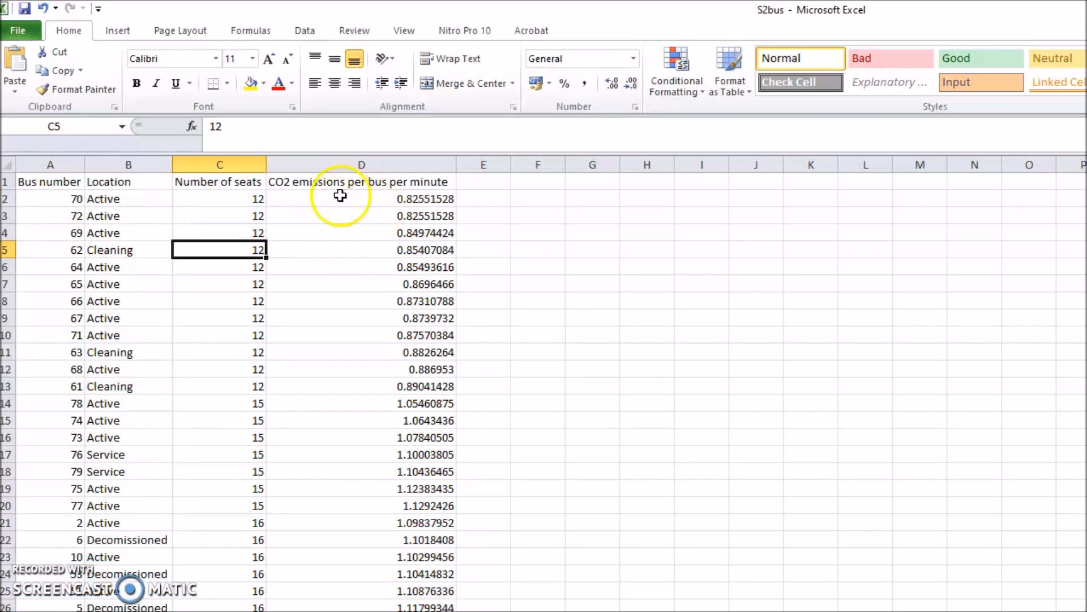
pyautogui.moveTo(207, 216); pyautogui.dragTo(196, 449)
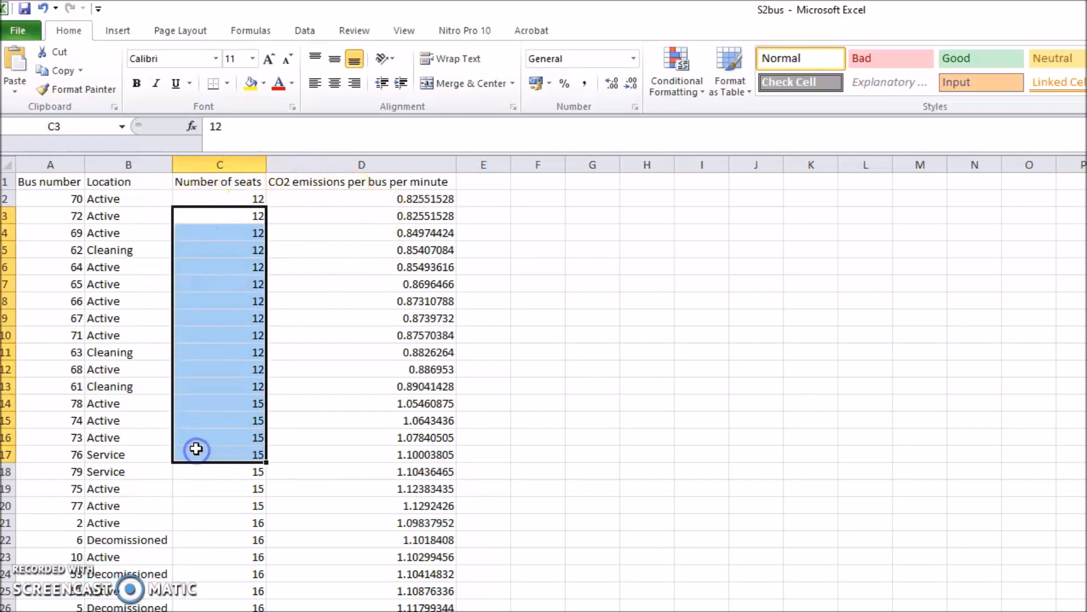
# Examine the bus number column in S2bus, and switch back to WIP to locate the matching bus number in D1.
pyautogui.click(65, 199)
pyautogui.moveTo(65, 198); pyautogui.dragTo(70, 472)
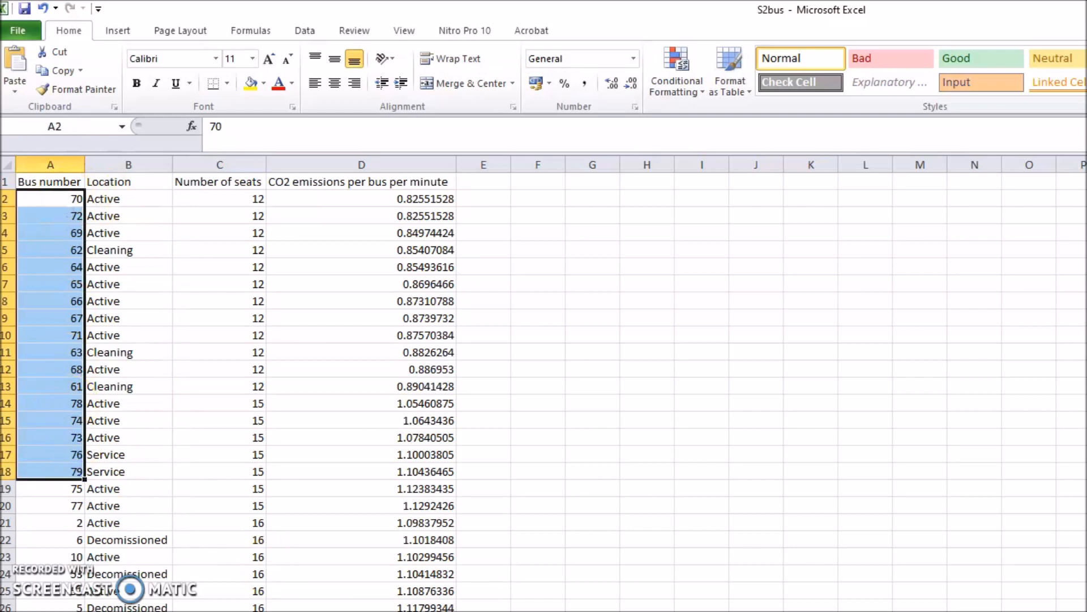
pyautogui.hotkey('ctrl', 'Tab')
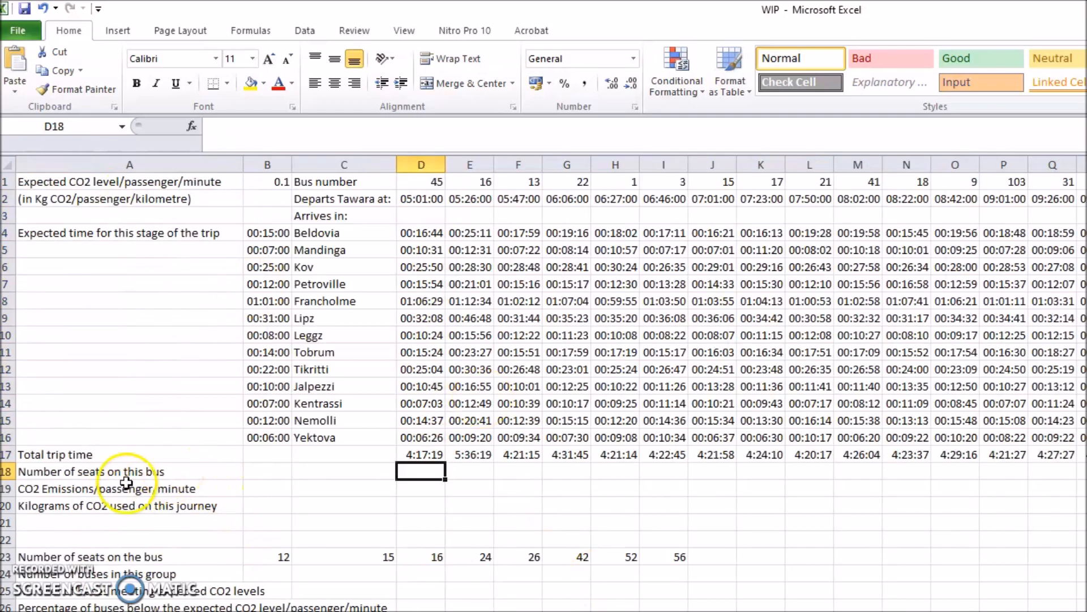
pyautogui.click(424, 180)
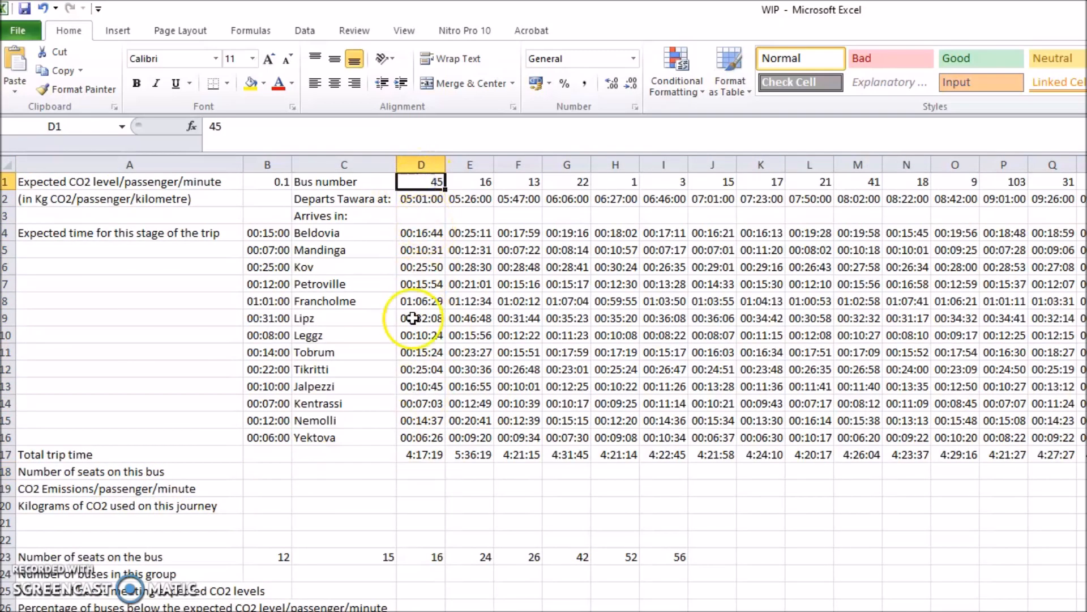
# Begin a VLOOKUP formula in D18 of WIP with the bus number in D1 as the lookup value.
pyautogui.click(417, 475)
pyautogui.write('=v')
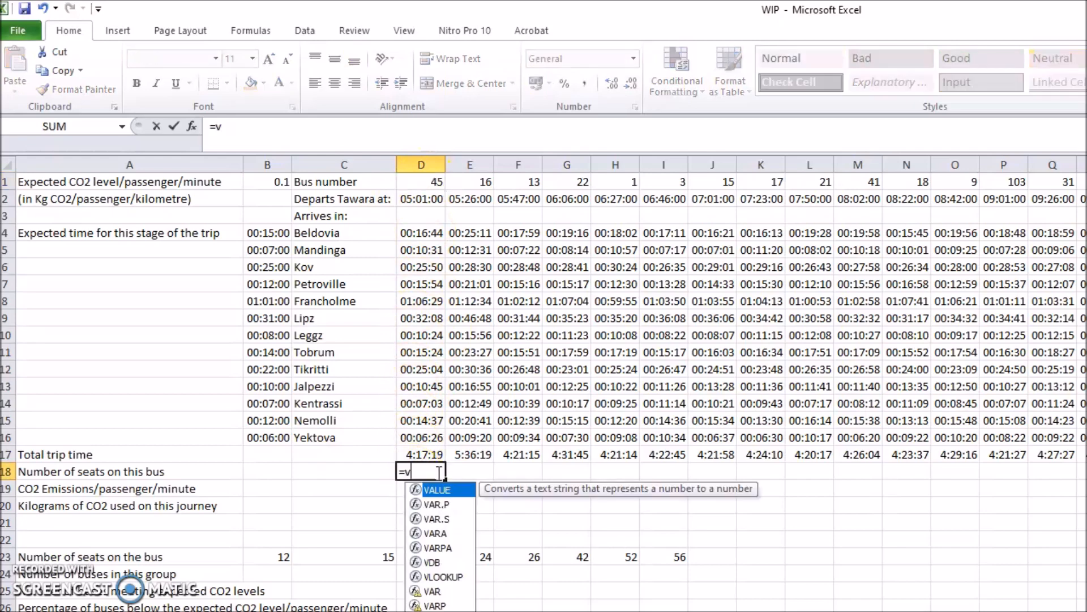
pyautogui.write('lookup(')
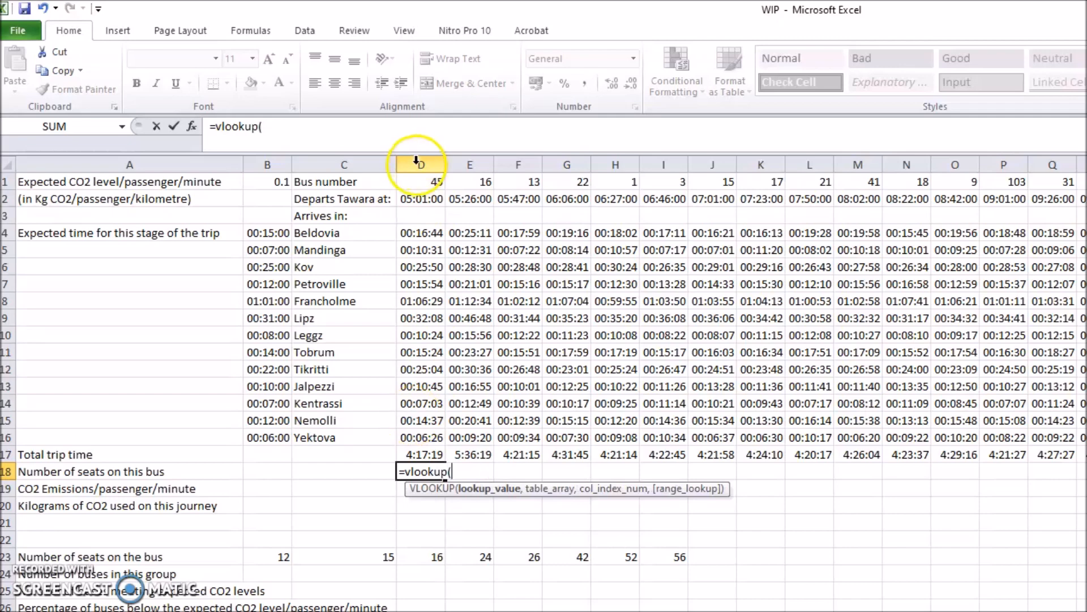
pyautogui.click(419, 182)
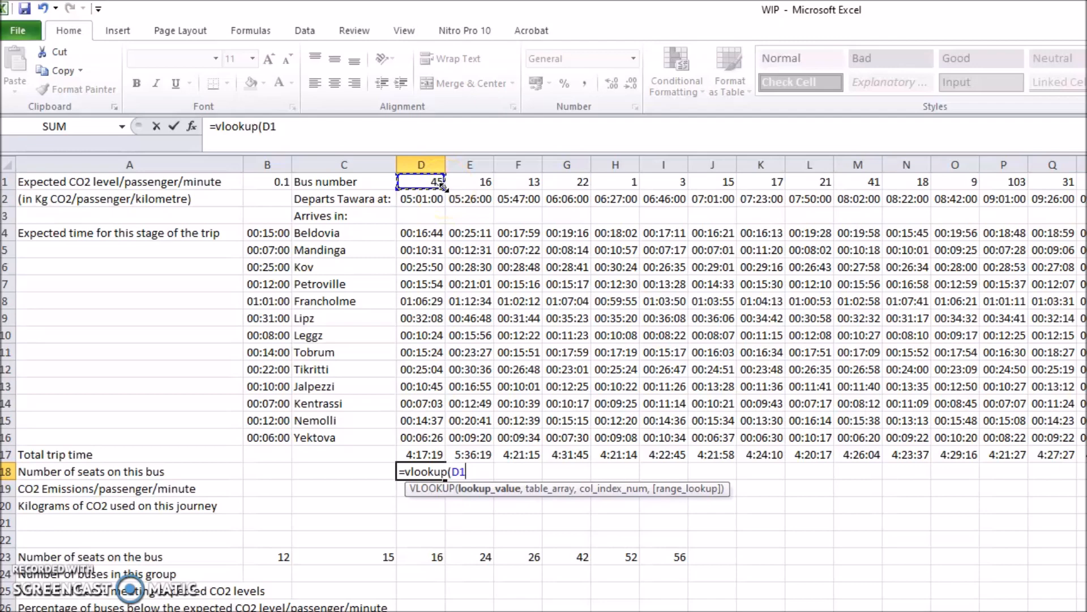
pyautogui.write(',')
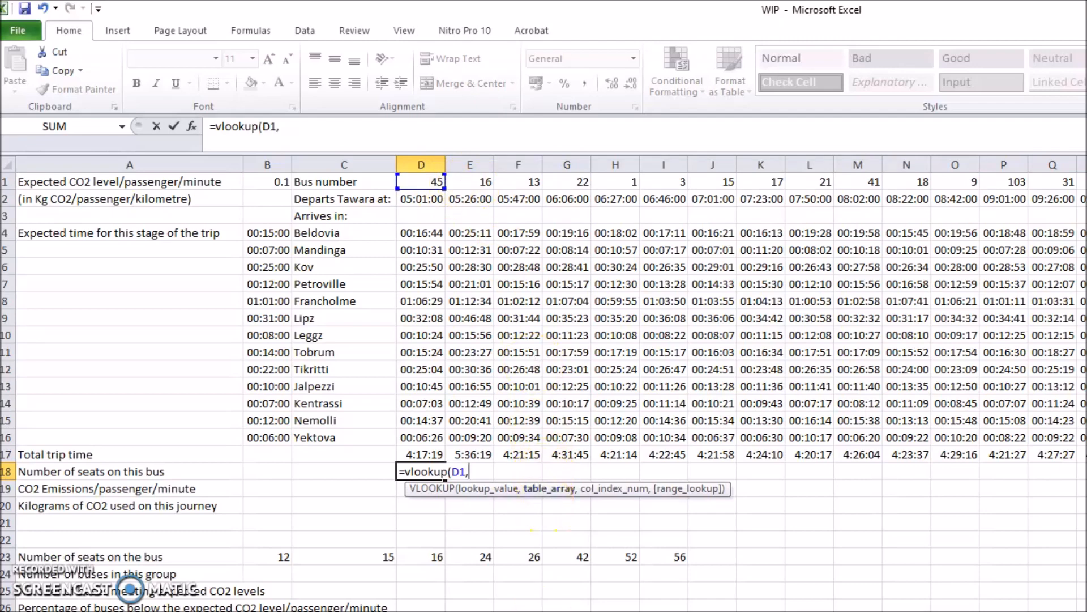
# Switch to S2bus and set the lookup's table array to the absolute range $A$2:$D$108.
pyautogui.hotkey('ctrl', 'Tab')
pyautogui.moveTo(42, 199); pyautogui.dragTo(369, 198)
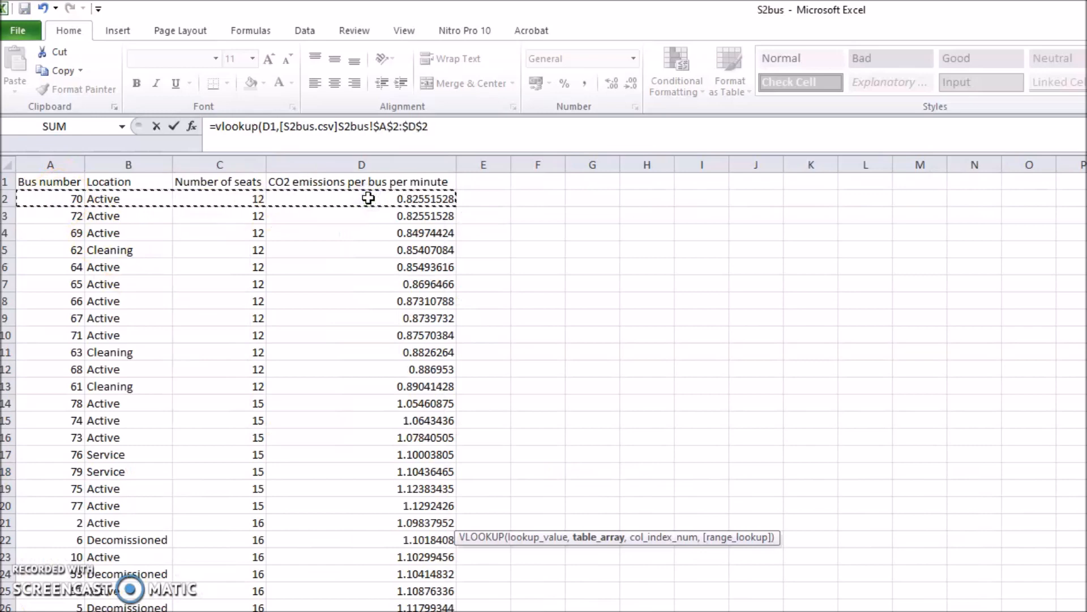
pyautogui.hotkey('ctrl', 'shift', 'Down')
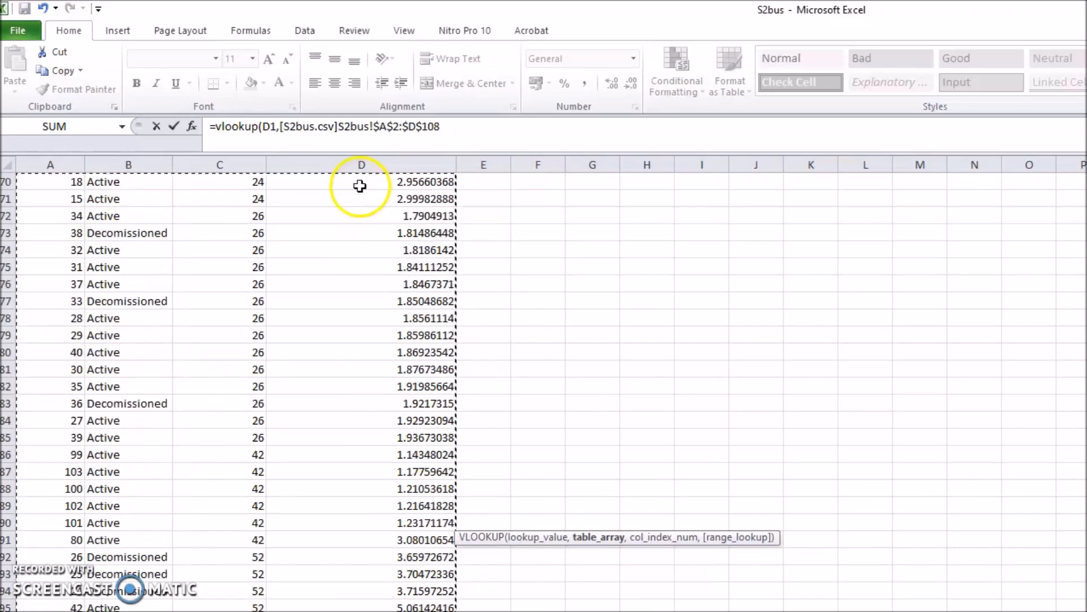
pyautogui.scroll(-7, 360, 186)
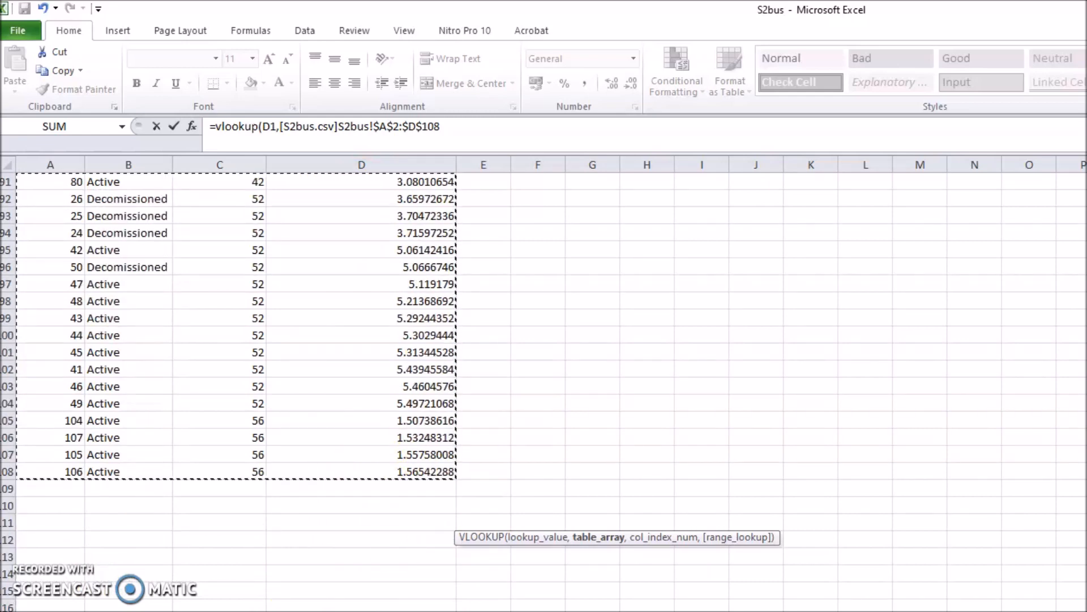
pyautogui.write(',')
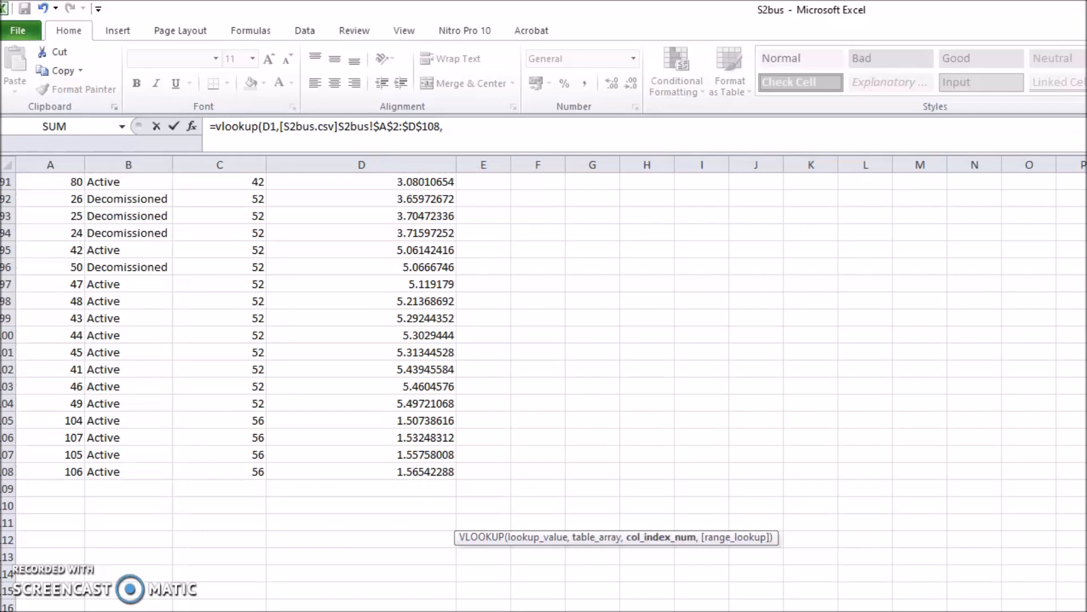
# Complete the D18 lookup with column index 3 for the number of seats and 0 for an exact match.
pyautogui.scroll(20, 88, 391)
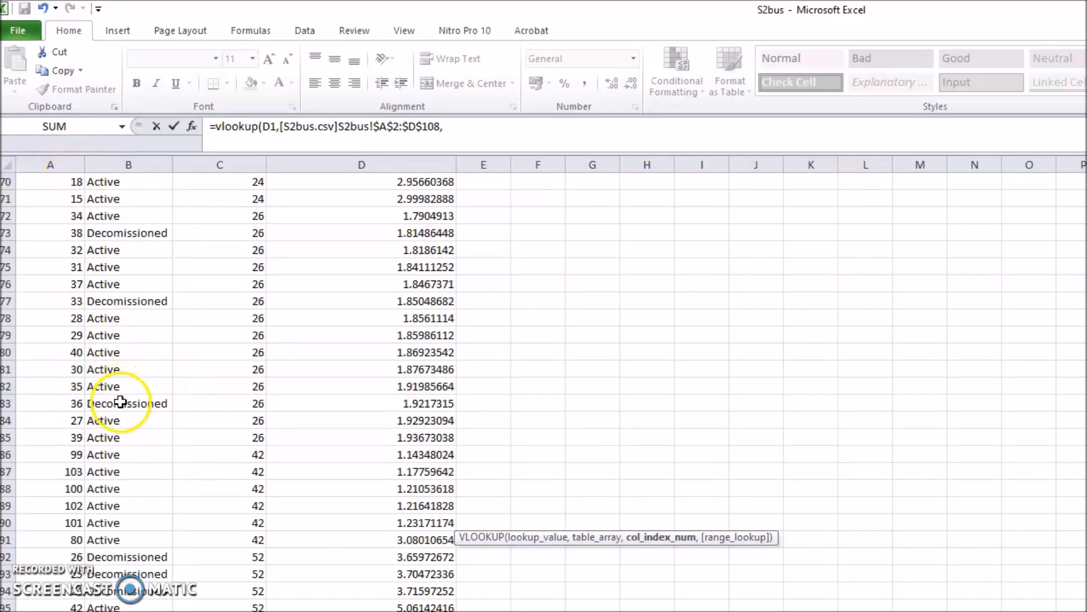
pyautogui.scroll(9, 84, 297)
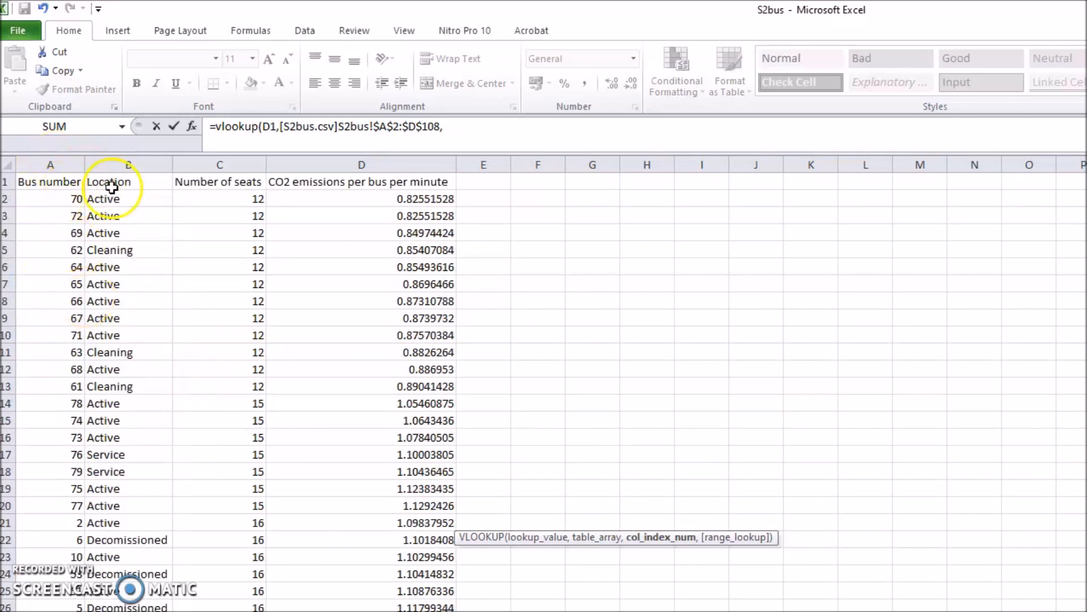
pyautogui.click(479, 134)
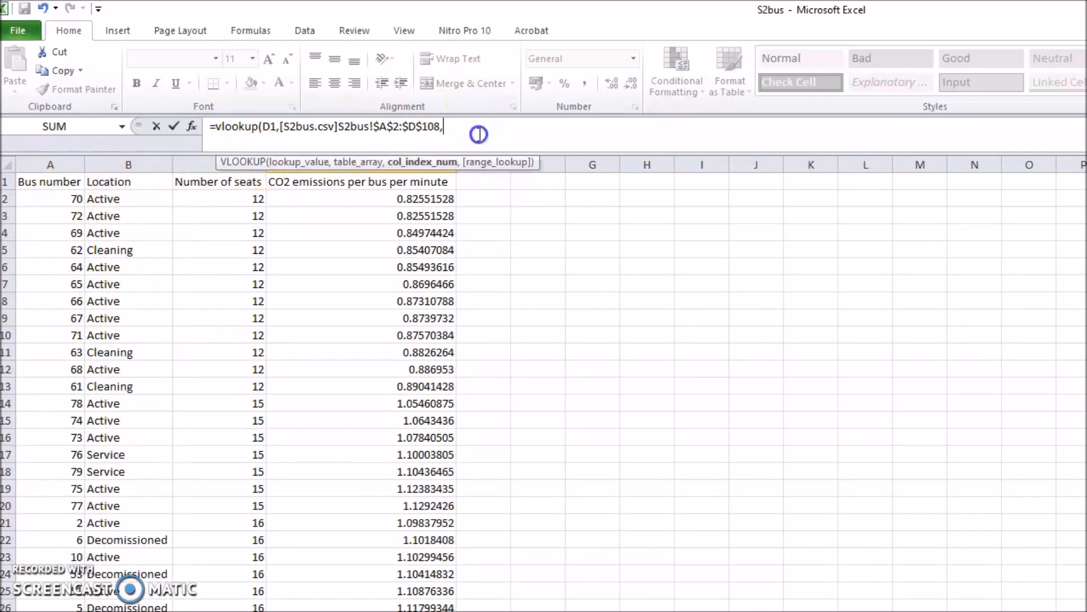
pyautogui.write('3,0)')
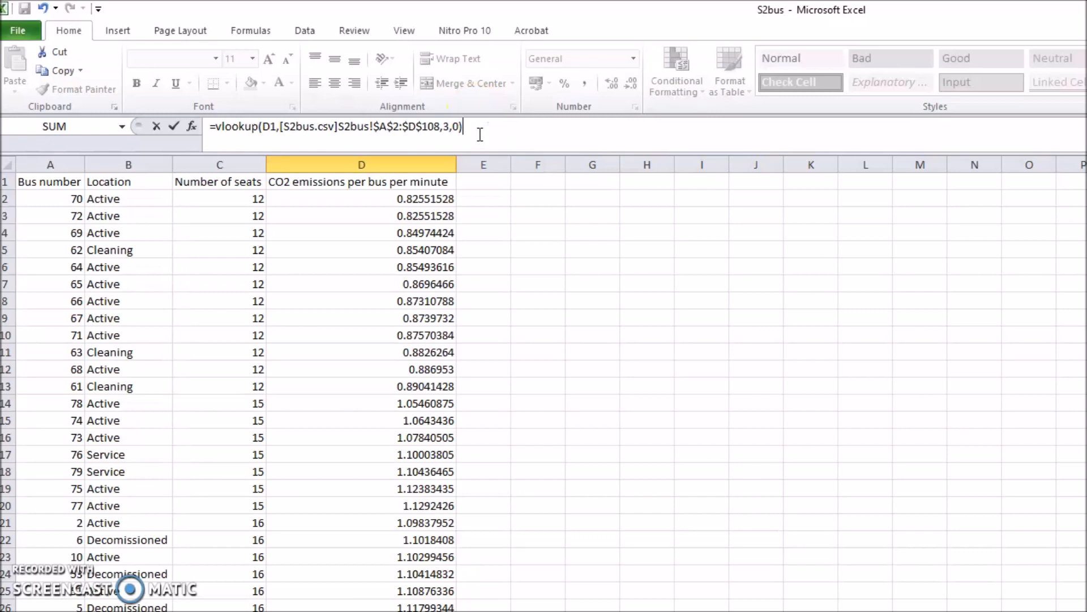
pyautogui.press('Return')
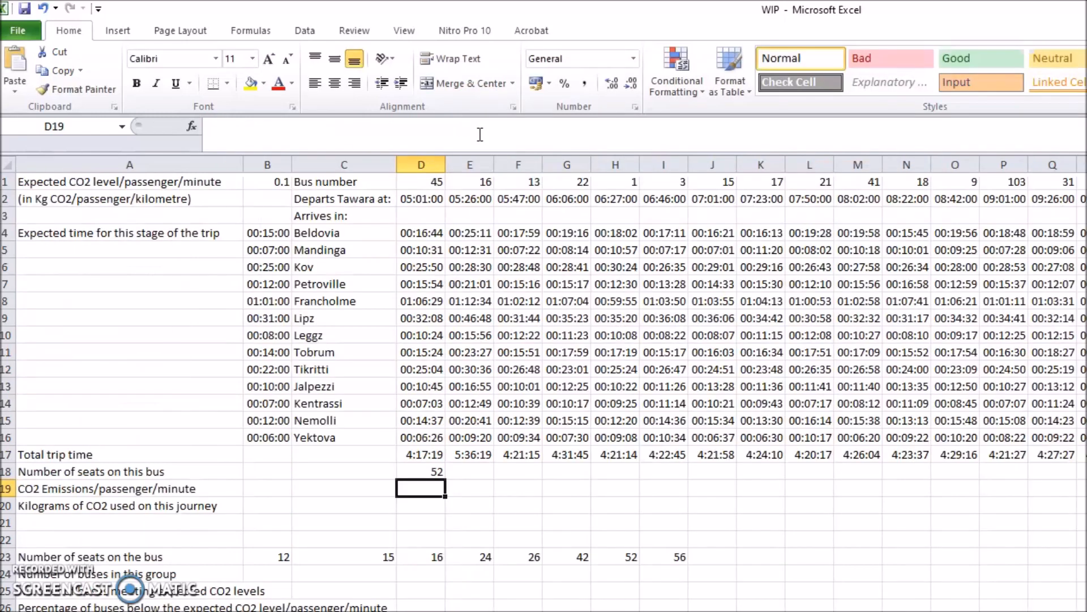
# Narrow the table array in the D18 lookup to S2bus.csv!$A$2:$C$108, keeping column index 3 and exact match 0.
pyautogui.click(427, 470)
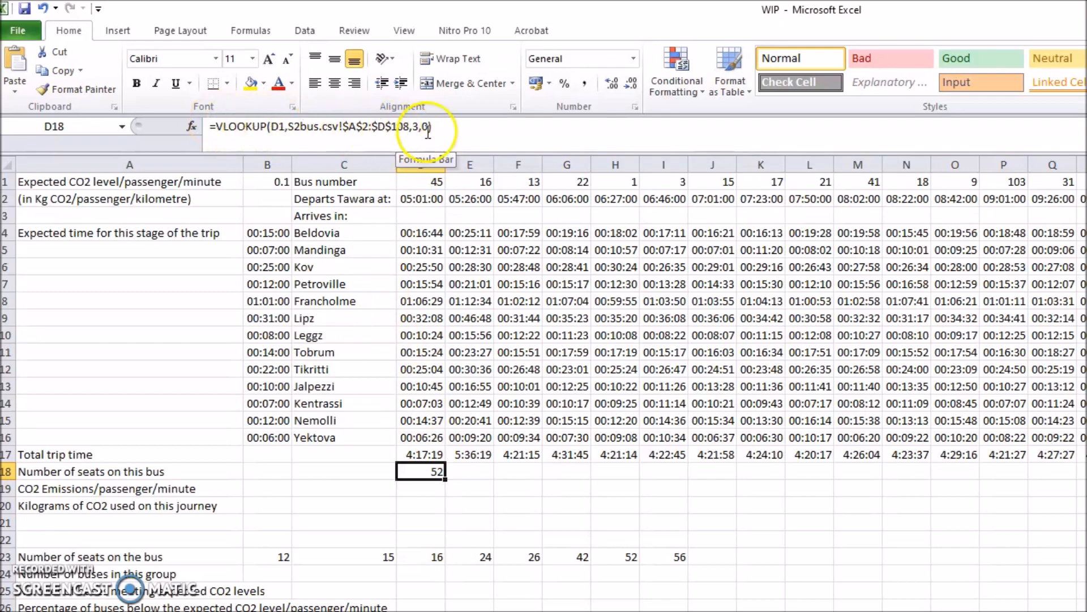
pyautogui.click(407, 129)
pyautogui.click(360, 162)
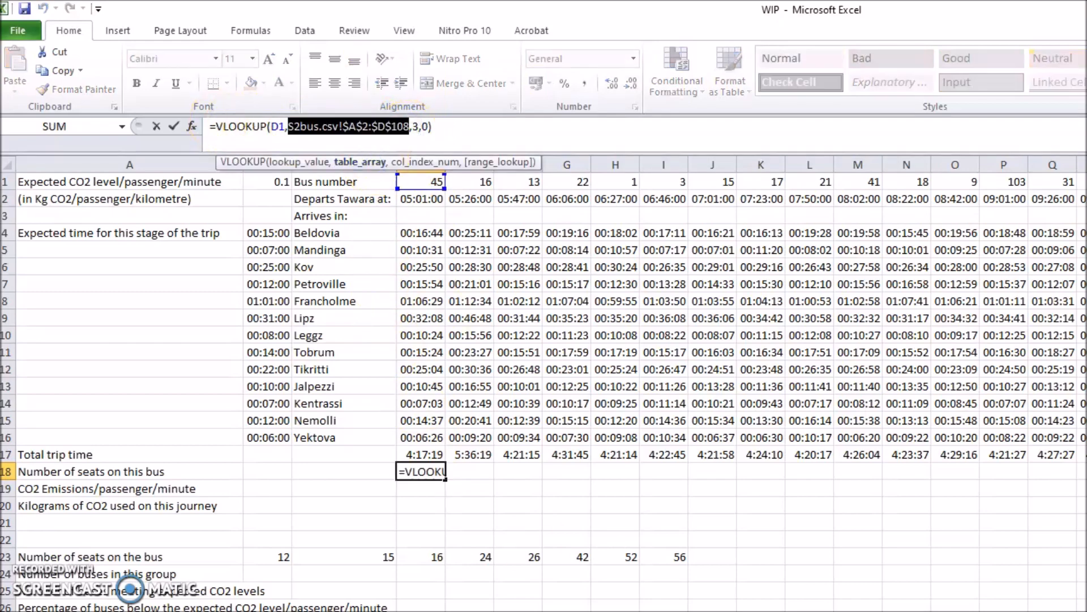
pyautogui.click(383, 611)
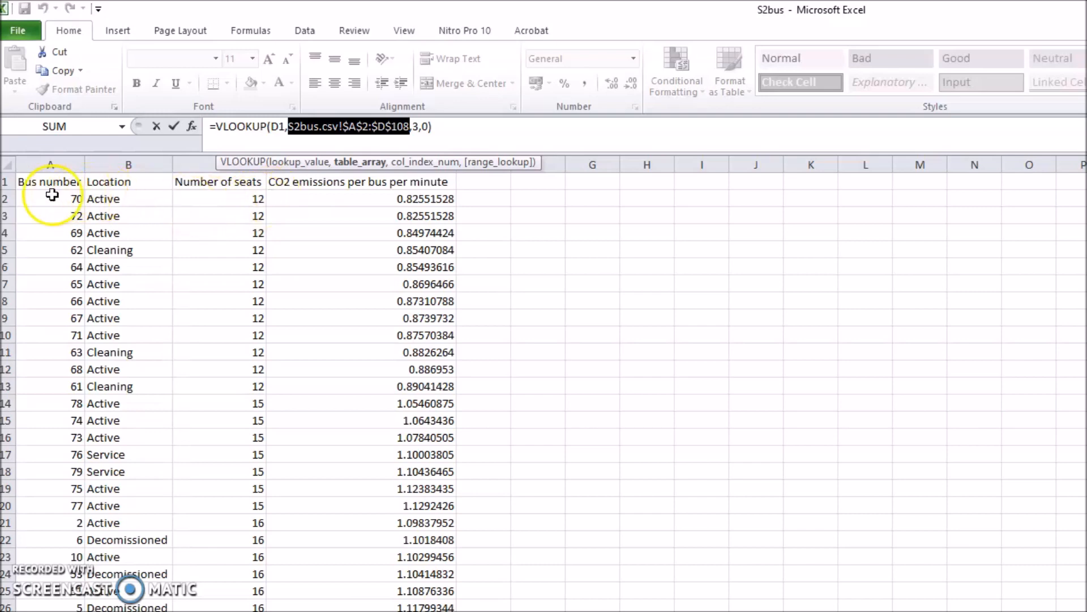
pyautogui.click(416, 127)
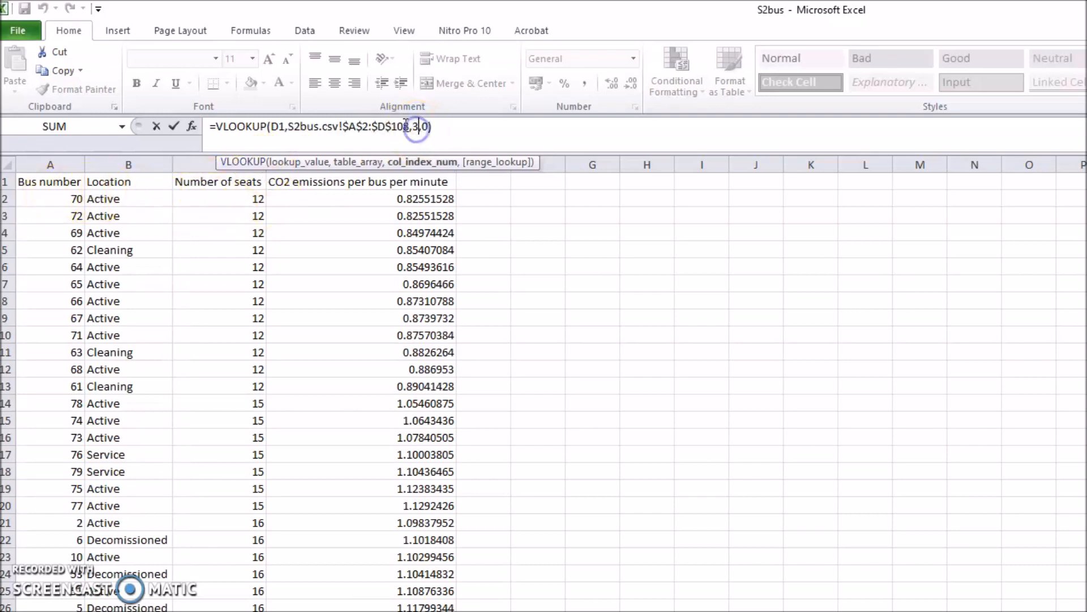
pyautogui.click(382, 130)
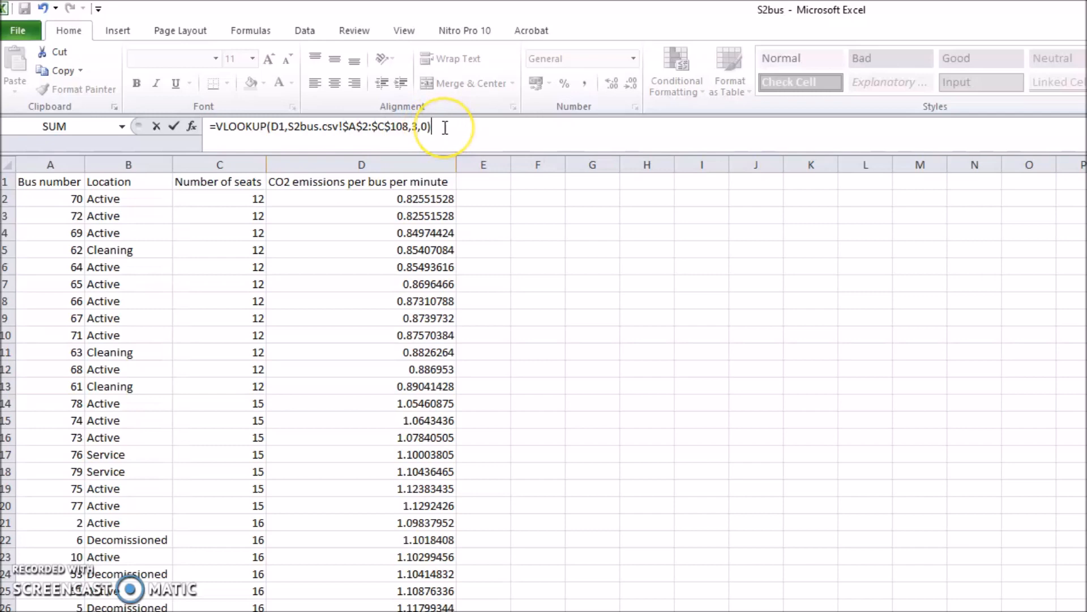
pyautogui.press('Return')
# Copy the seat lookup from D18 across row 18 through AV18 and check the formula in the last bus column.
pyautogui.click(422, 471)
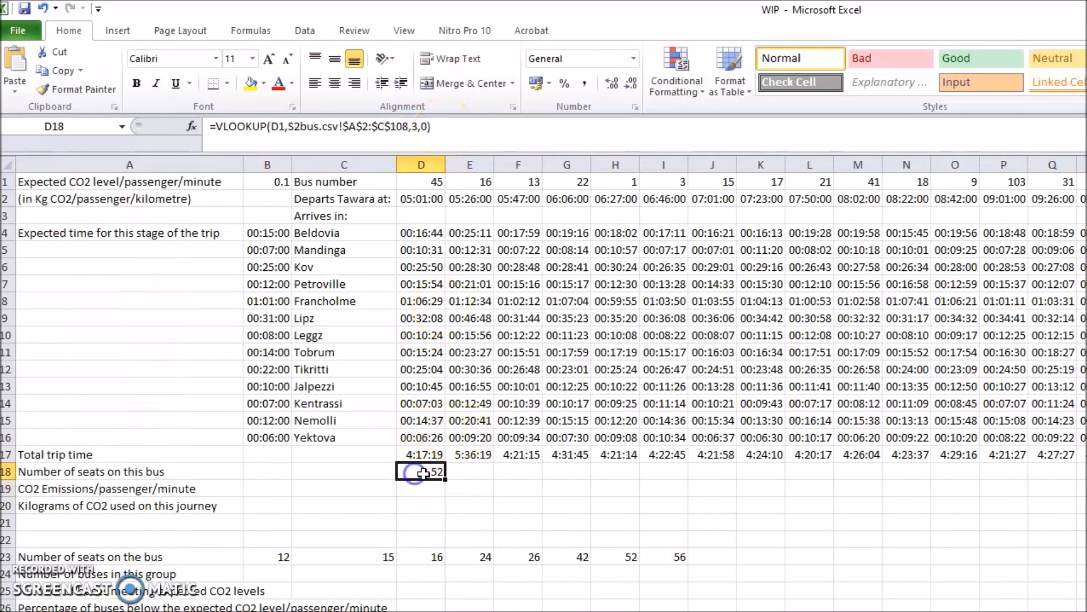
pyautogui.moveTo(445, 481); pyautogui.dragTo(1084, 474)
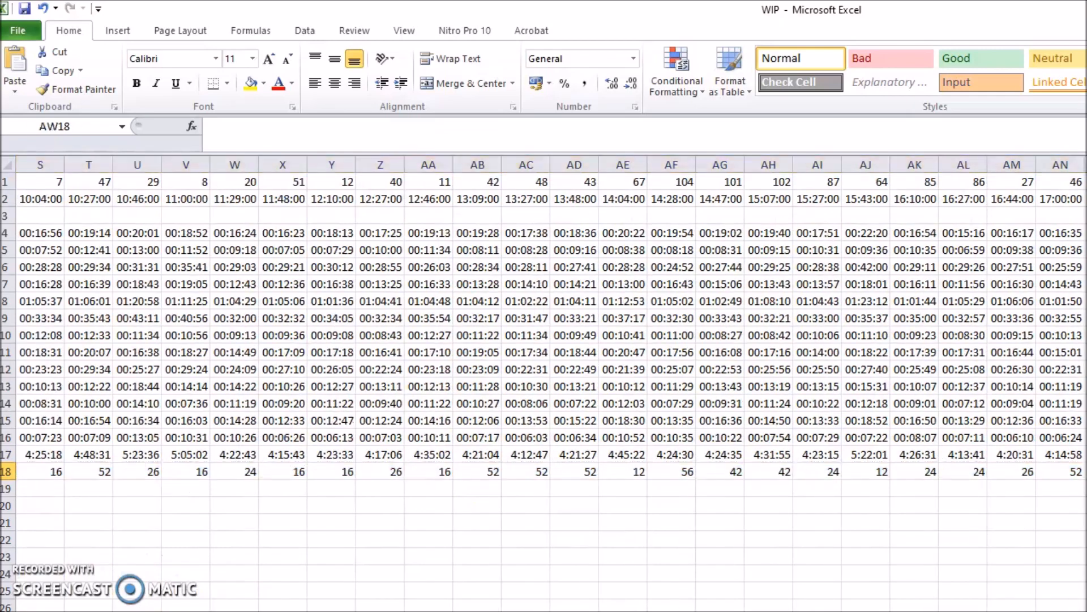
pyautogui.press('Left')
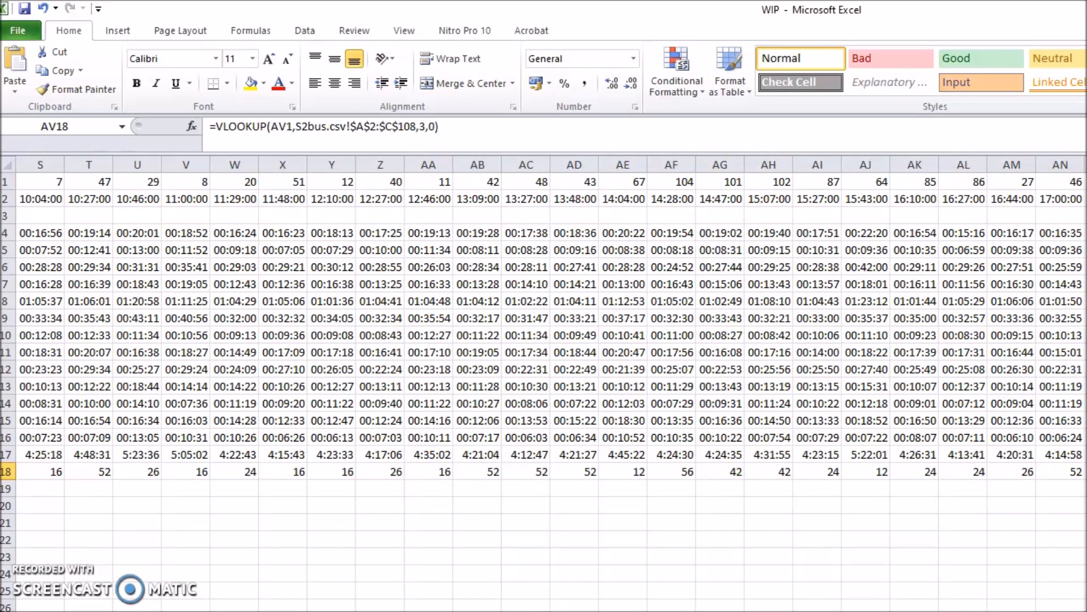
pyautogui.click(928, 508)
pyautogui.hscroll(-6, 543, 385)
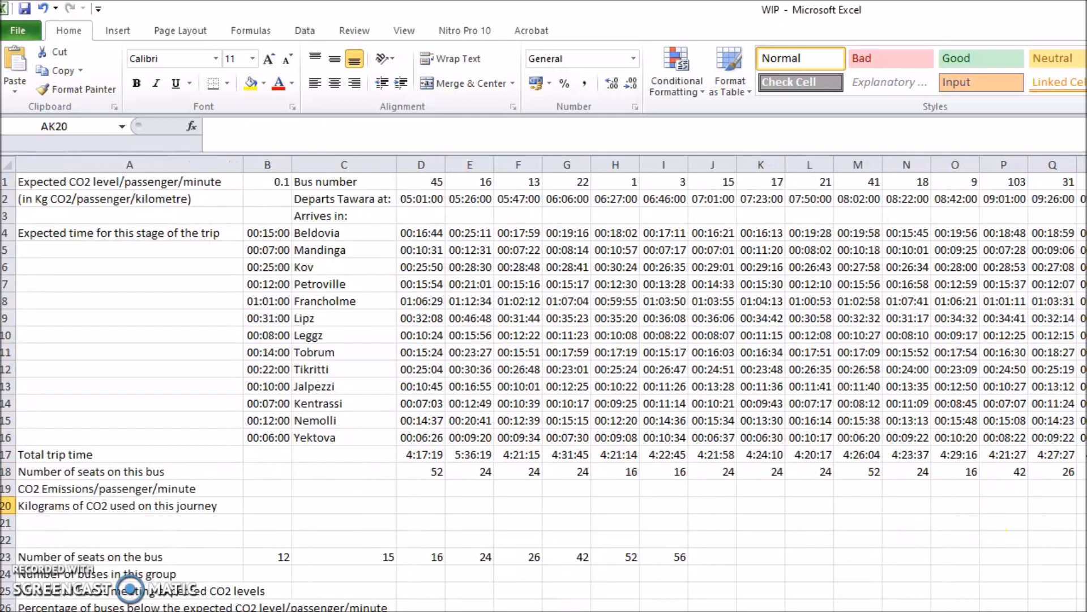
# Inspect the D18 formula, review the question 5 requirements in the task PDF, and return to WIP.
pyautogui.click(430, 472)
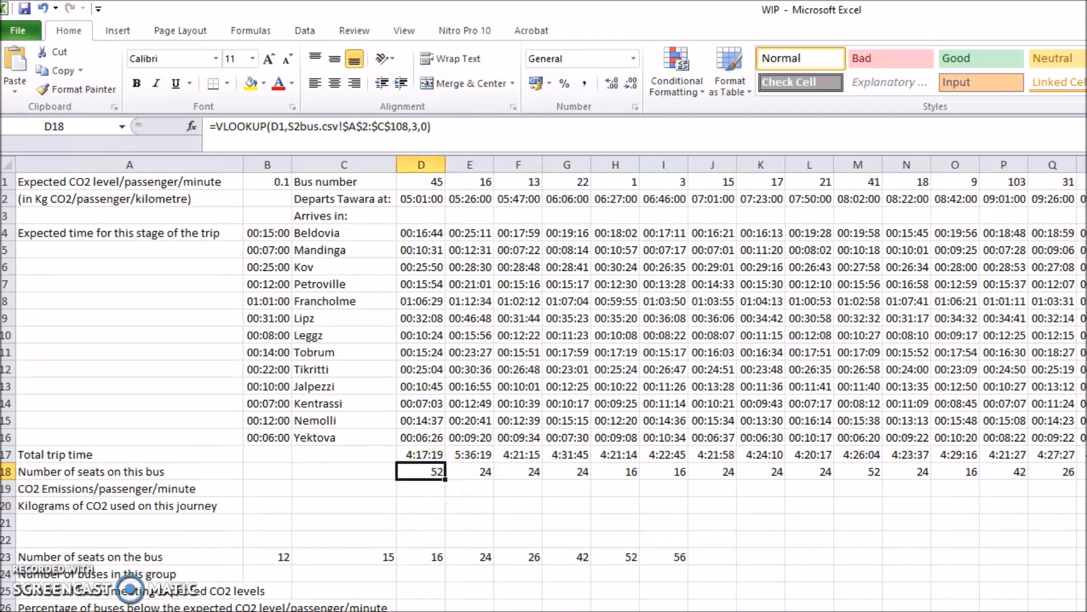
pyautogui.hotkey('alt', 'Tab')
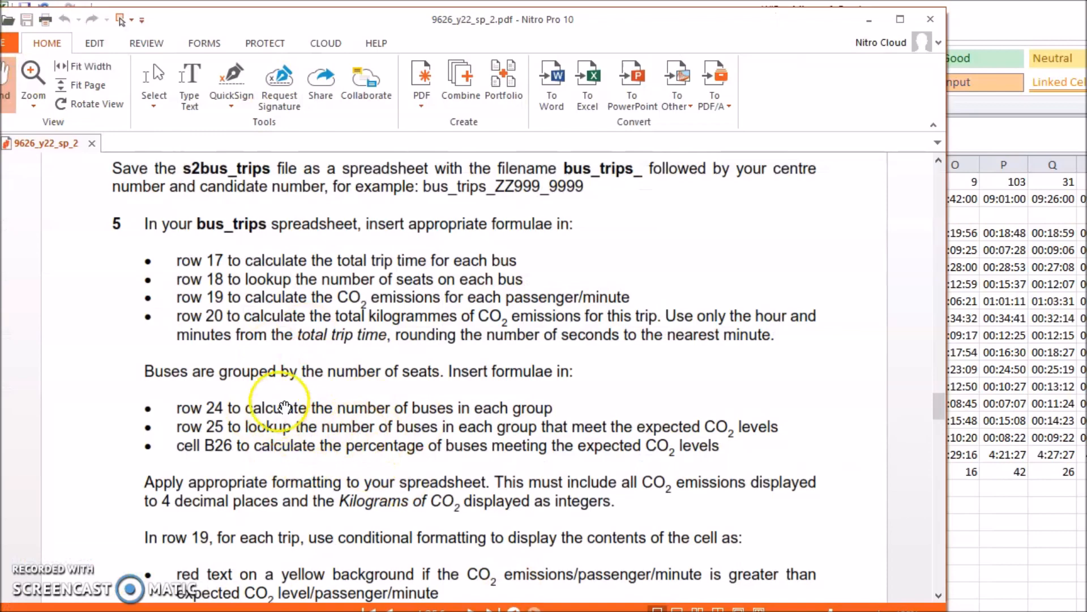
pyautogui.hotkey('alt', 'Tab')
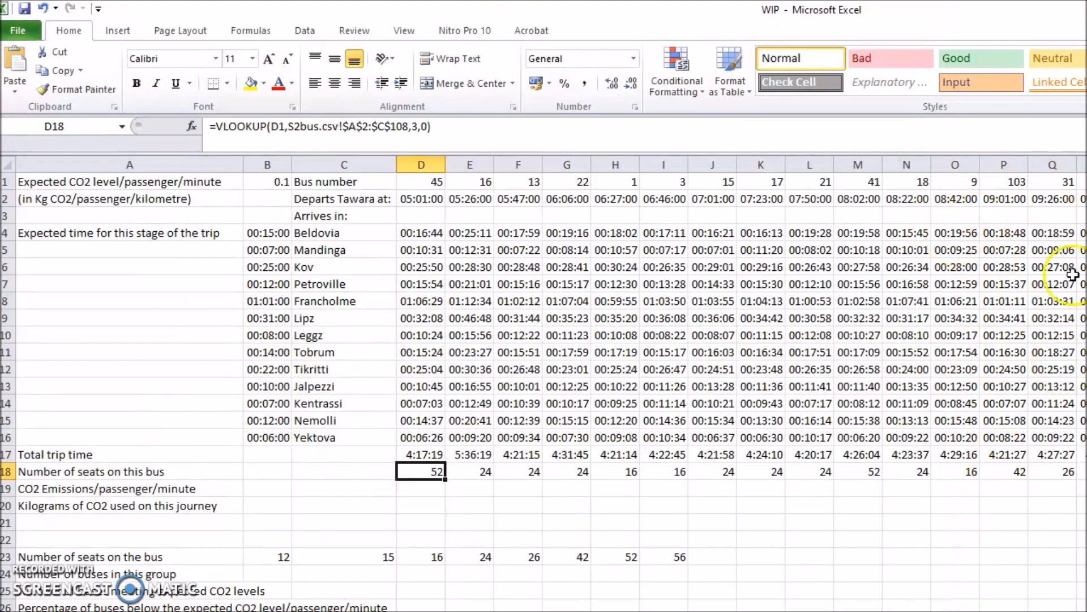
# Select buses 9 and 19 in row 1 of WIP, and check bus 9's number of seats in the S2bus list.
pyautogui.click(954, 182)
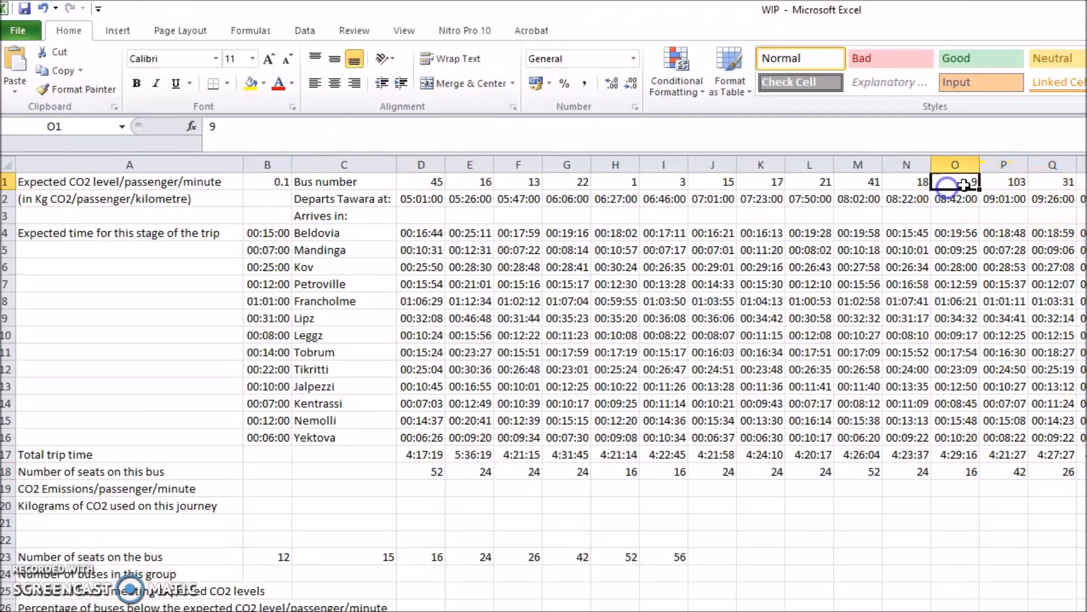
pyautogui.hscroll(8, 544, 383)
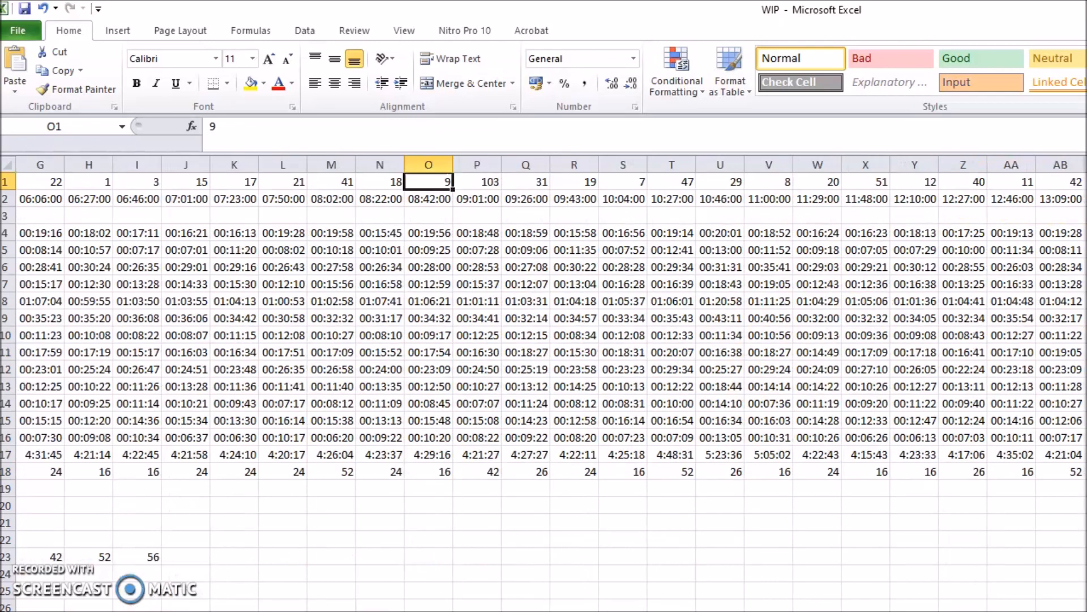
pyautogui.hscroll(-1, 543, 383)
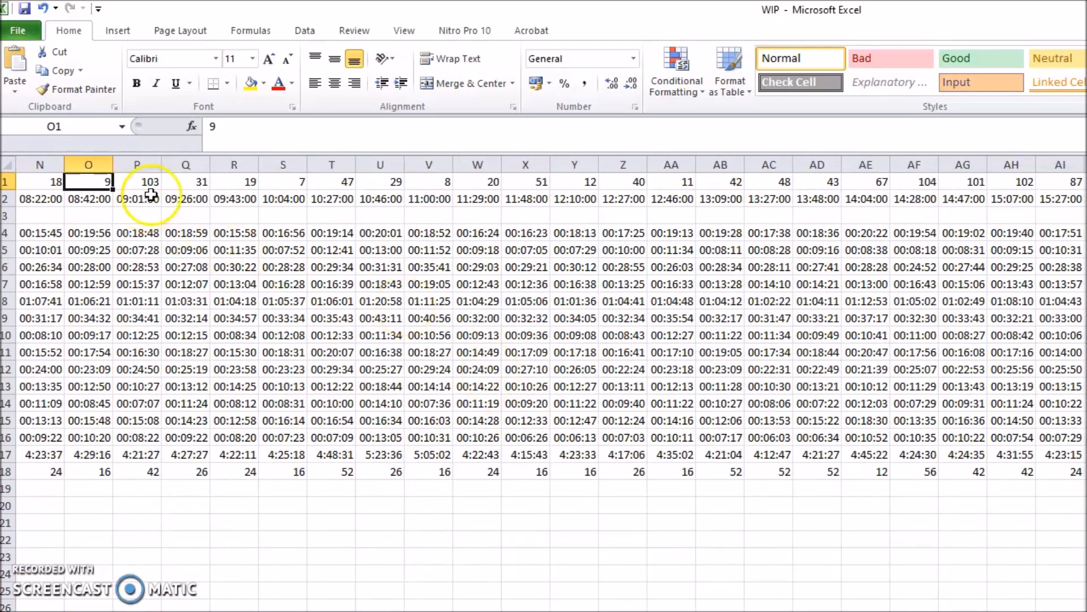
pyautogui.click(236, 181)
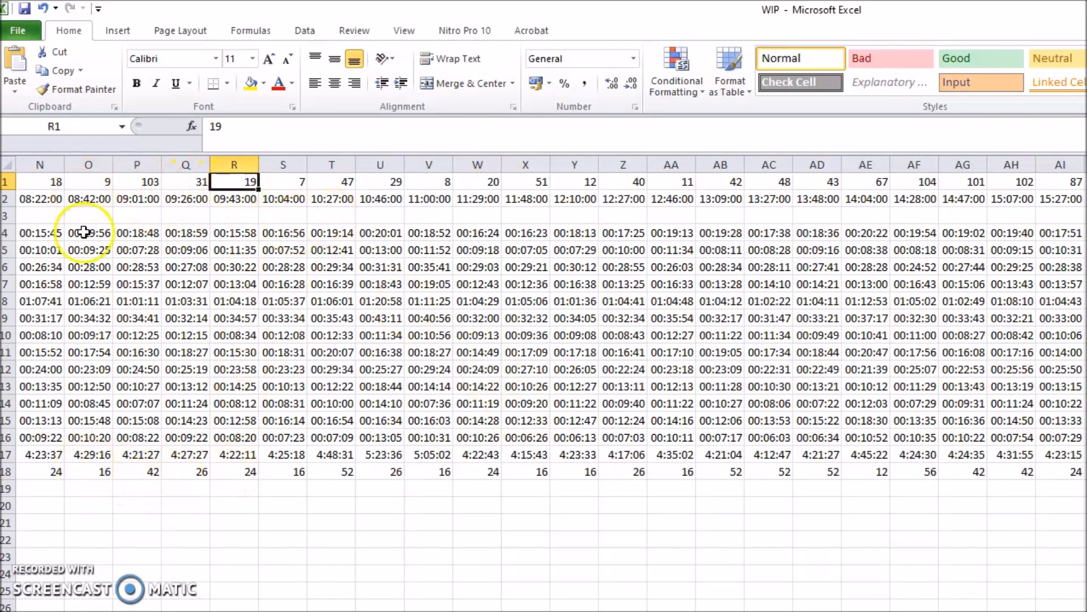
pyautogui.hotkey('alt', 'Tab')
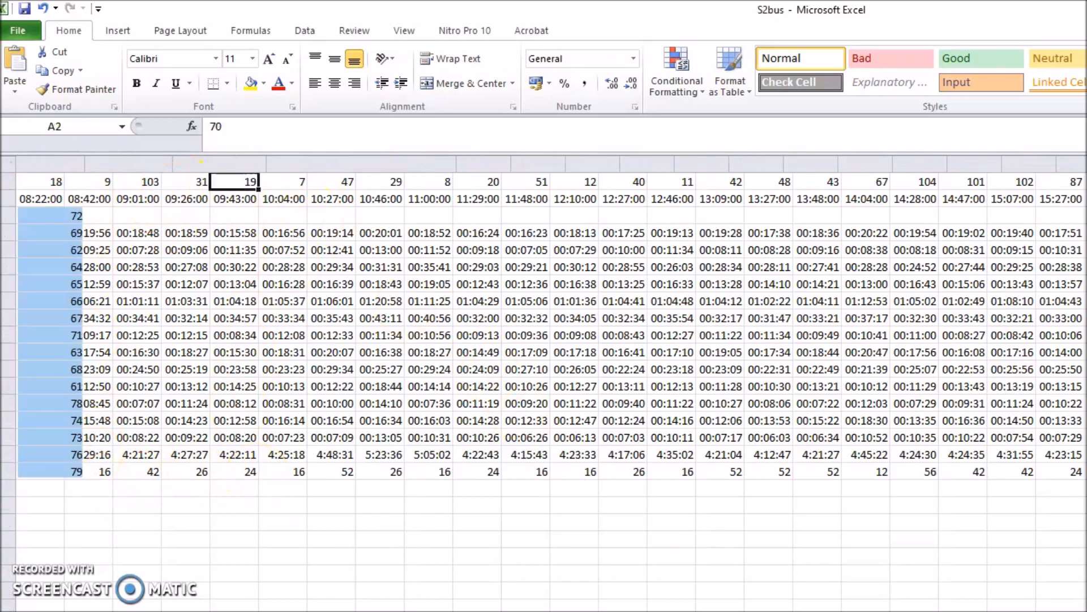
pyautogui.scroll(-5, 58, 440)
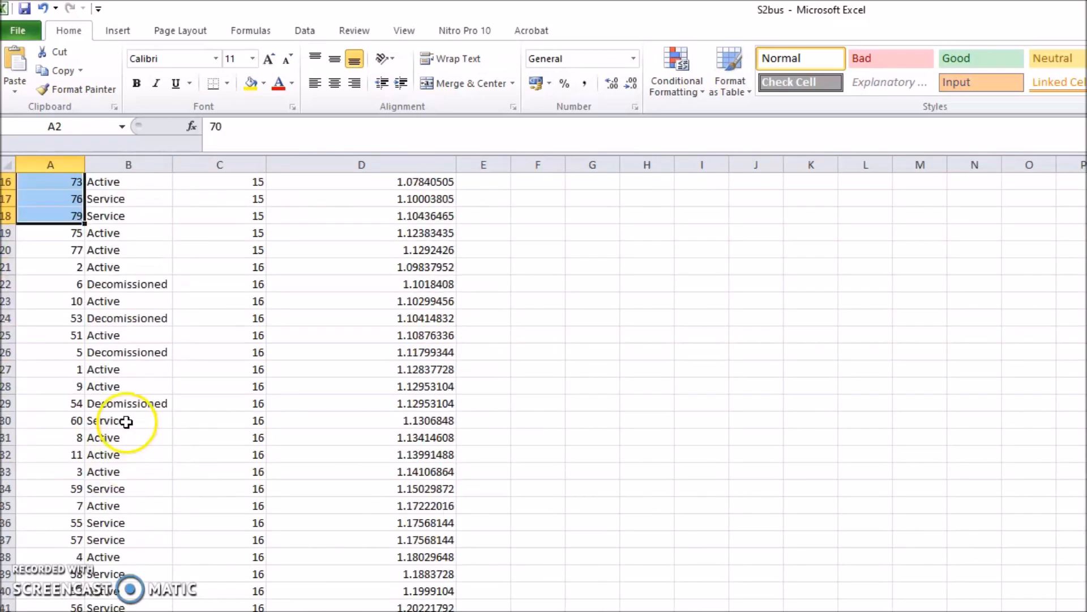
pyautogui.click(66, 386)
pyautogui.click(244, 386)
# Search S2bus for bus number 19 and check its number of seats.
pyautogui.scroll(-2, 76, 483)
pyautogui.scroll(-1, 76, 482)
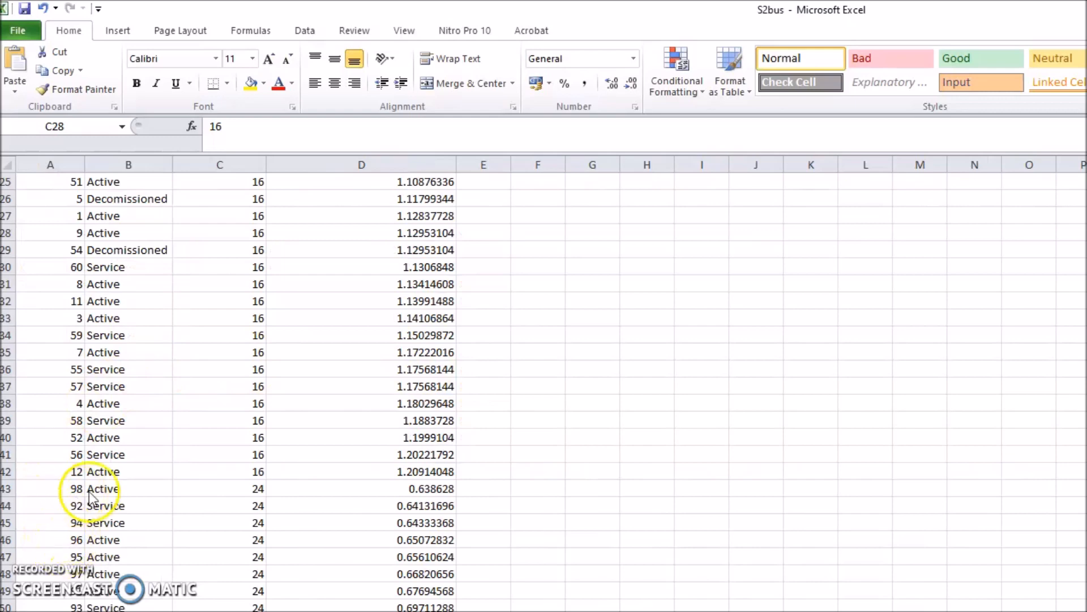
pyautogui.scroll(-10, 108, 528)
pyautogui.scroll(-10, 117, 527)
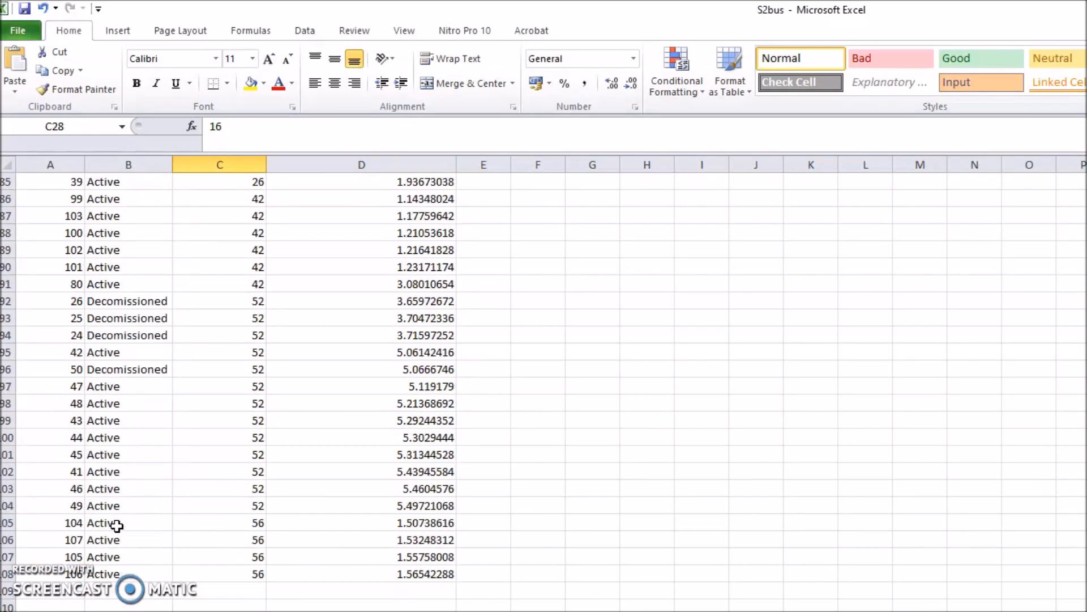
pyautogui.hotkey('ctrl', 'f')
pyautogui.write('19')
pyautogui.press('Return')
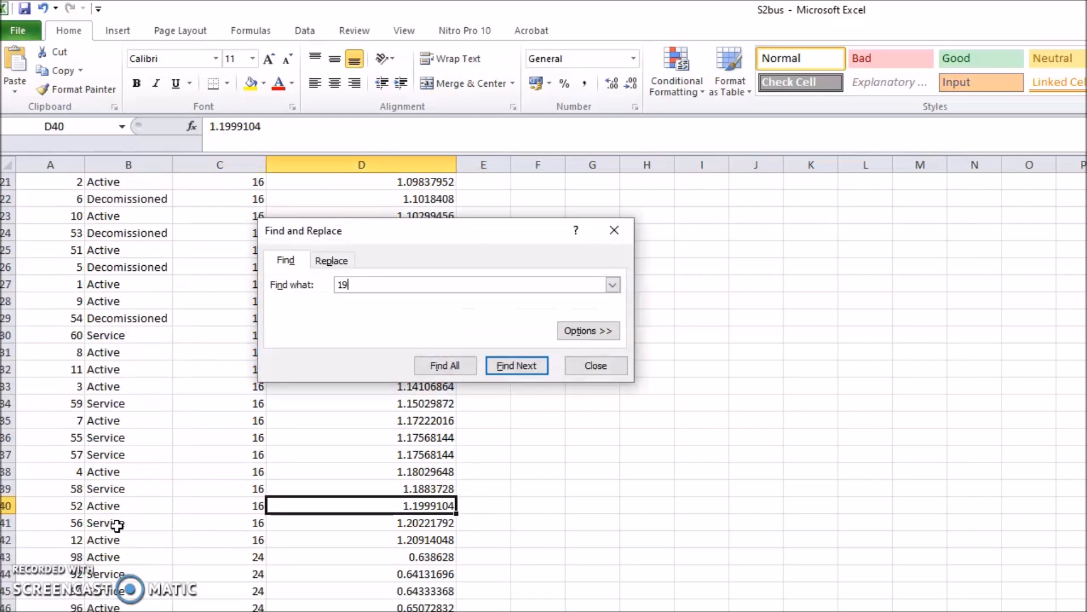
pyautogui.click(525, 366)
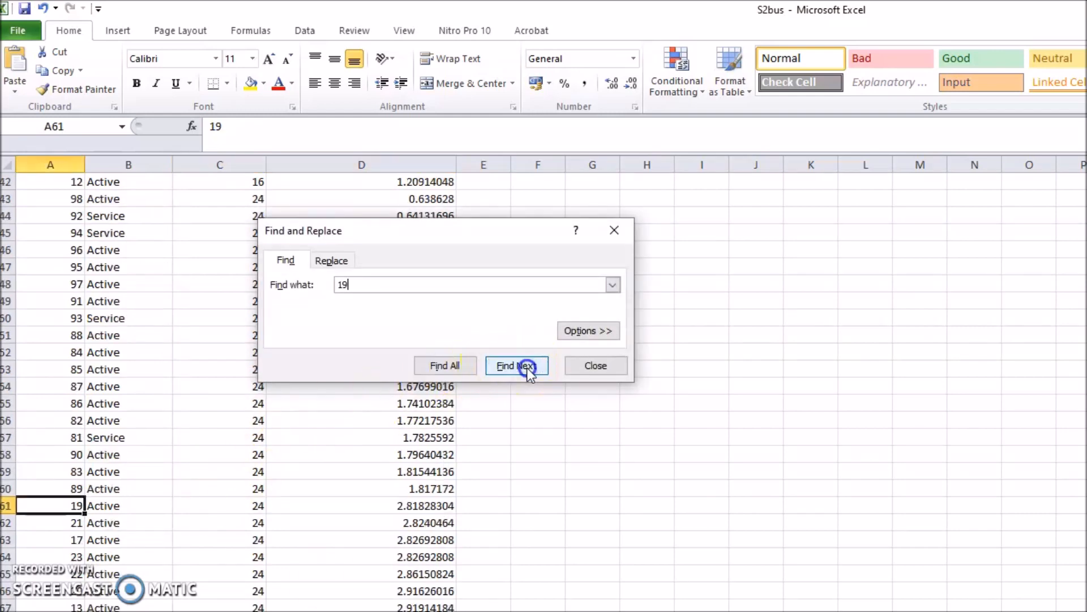
pyautogui.click(219, 504)
pyautogui.click(571, 369)
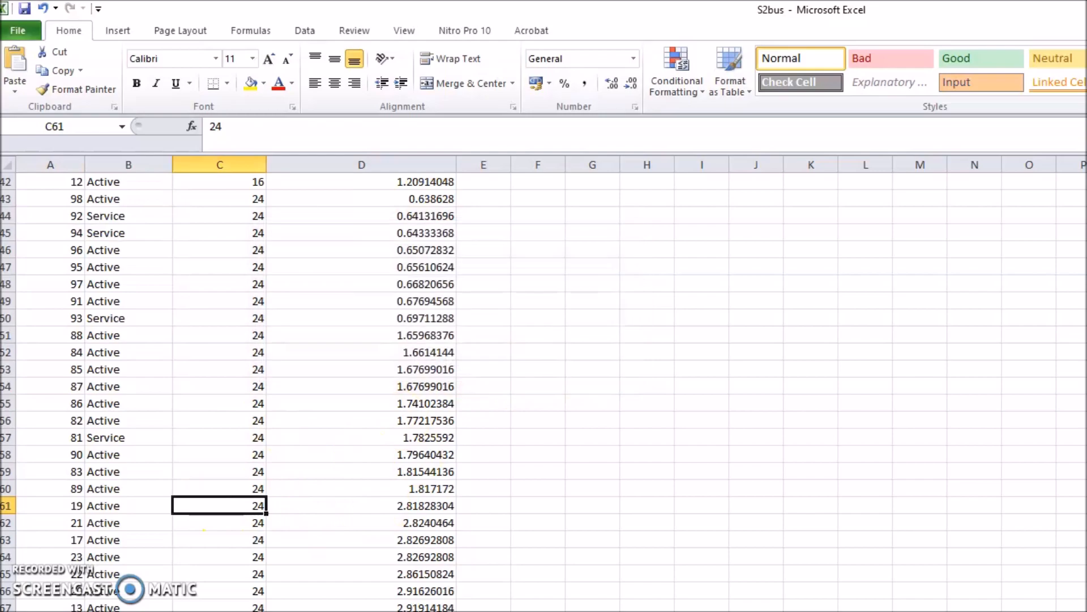
# Review the row 19 requirement in the task PDF and examine the CO2 emissions per bus per minute heading in S2bus.
pyautogui.hotkey('ctrl', 'Tab')
pyautogui.moveTo(391, 419); pyautogui.dragTo(291, 413)
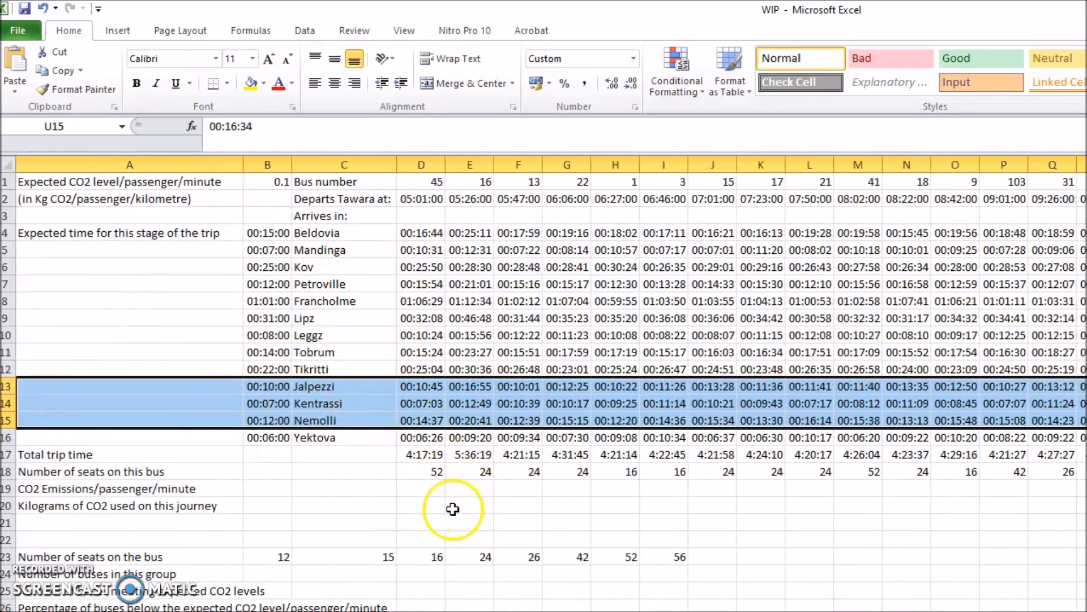
pyautogui.click(429, 490)
pyautogui.hotkey('alt', 'Tab')
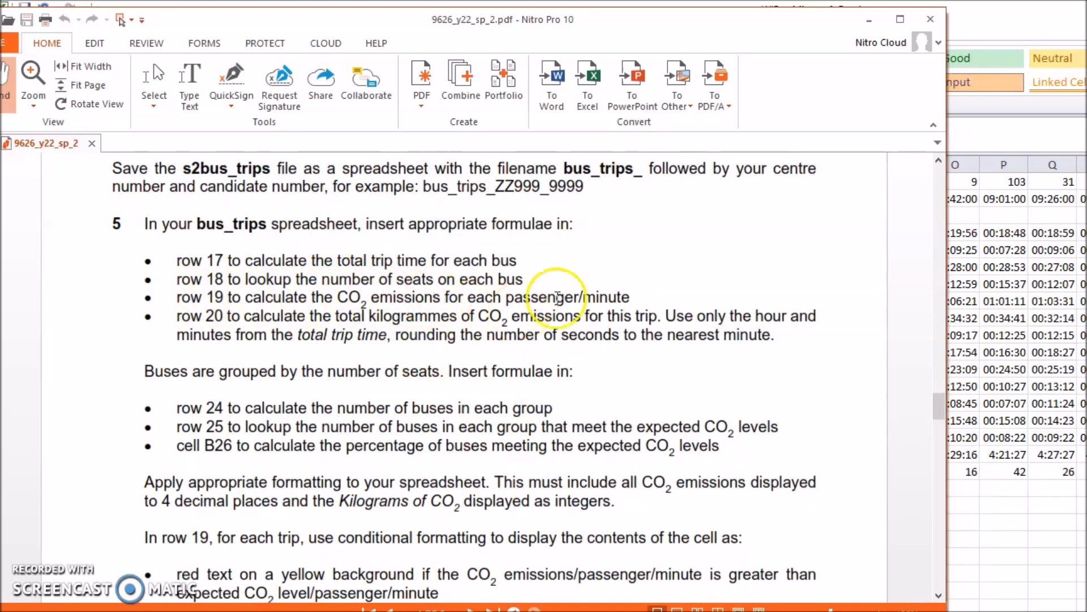
pyautogui.click(1080, 392)
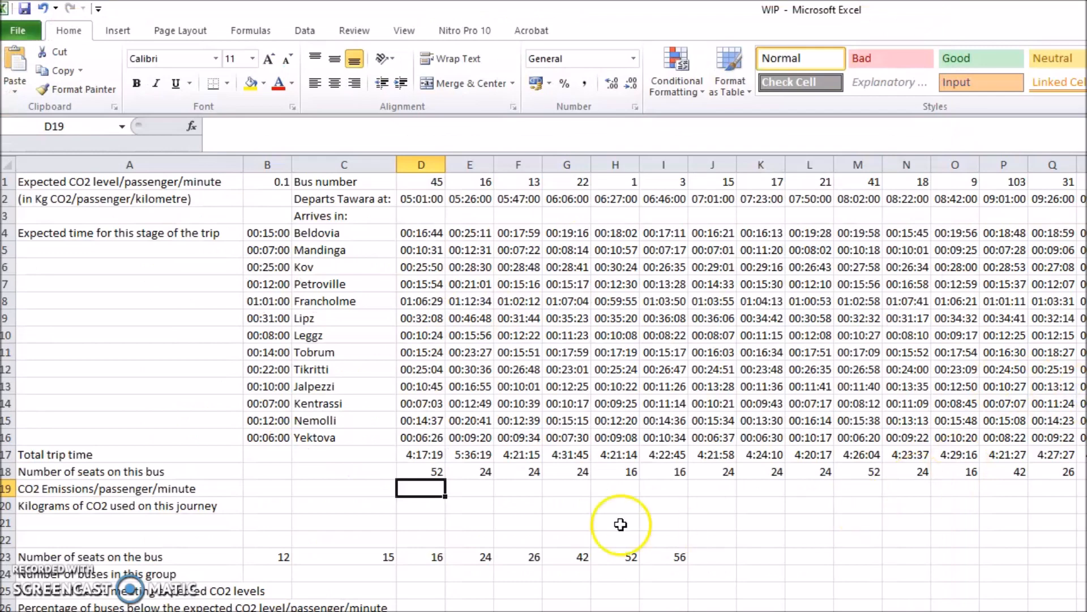
pyautogui.hotkey('ctrl', 'Tab')
pyautogui.scroll(13, 313, 388)
pyautogui.click(306, 182)
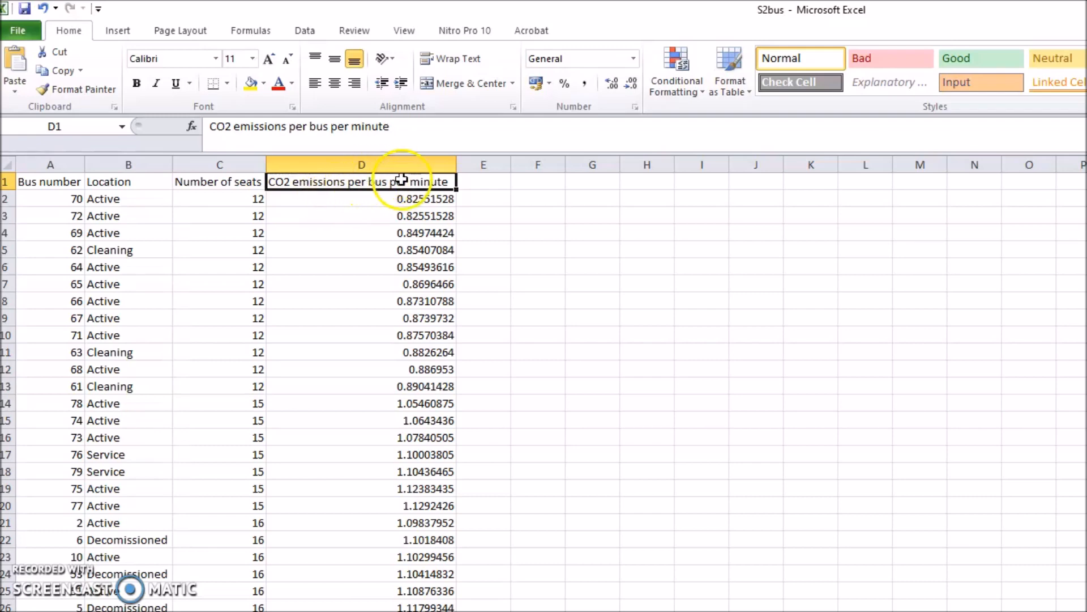
# Begin a VLOOKUP formula in D19 of WIP with bus number cell D1 as the lookup value.
pyautogui.hotkey('ctrl', 'Tab')
pyautogui.click(409, 488)
pyautogui.doubleClick(415, 489)
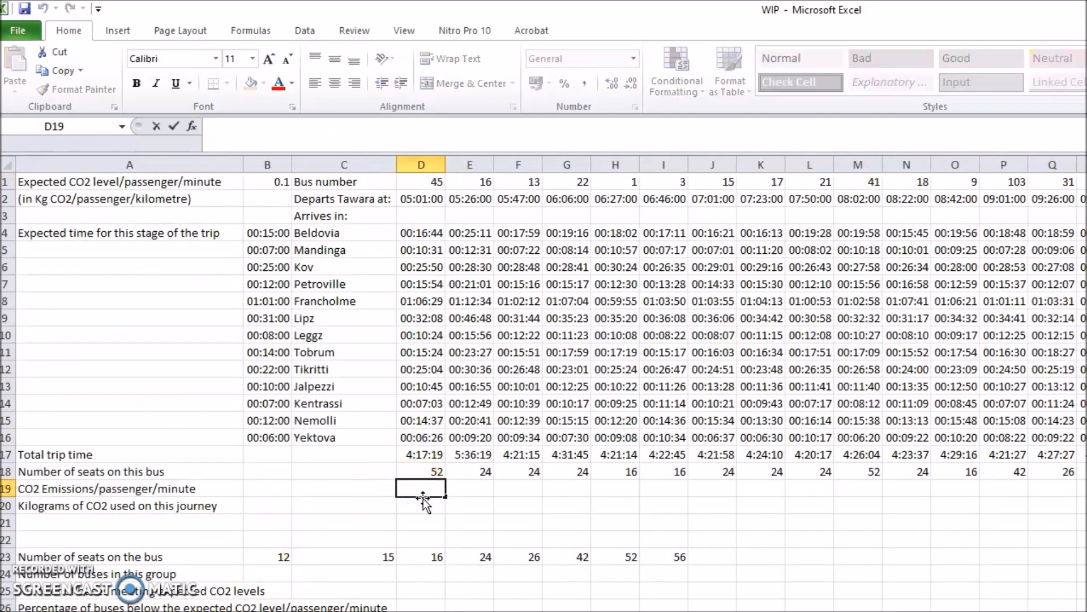
pyautogui.write('=vloo')
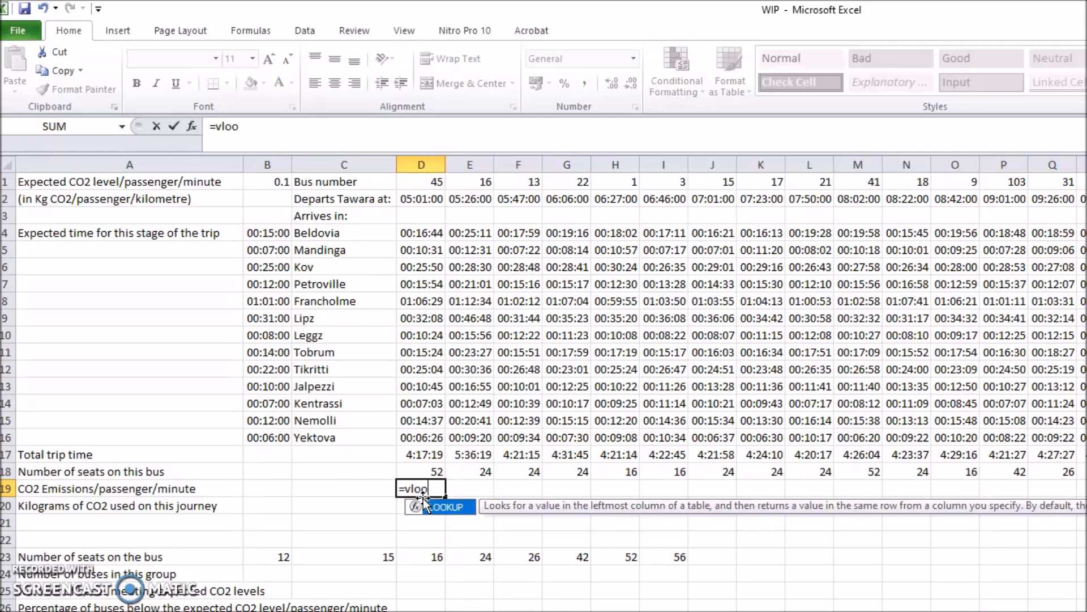
pyautogui.write('kup(')
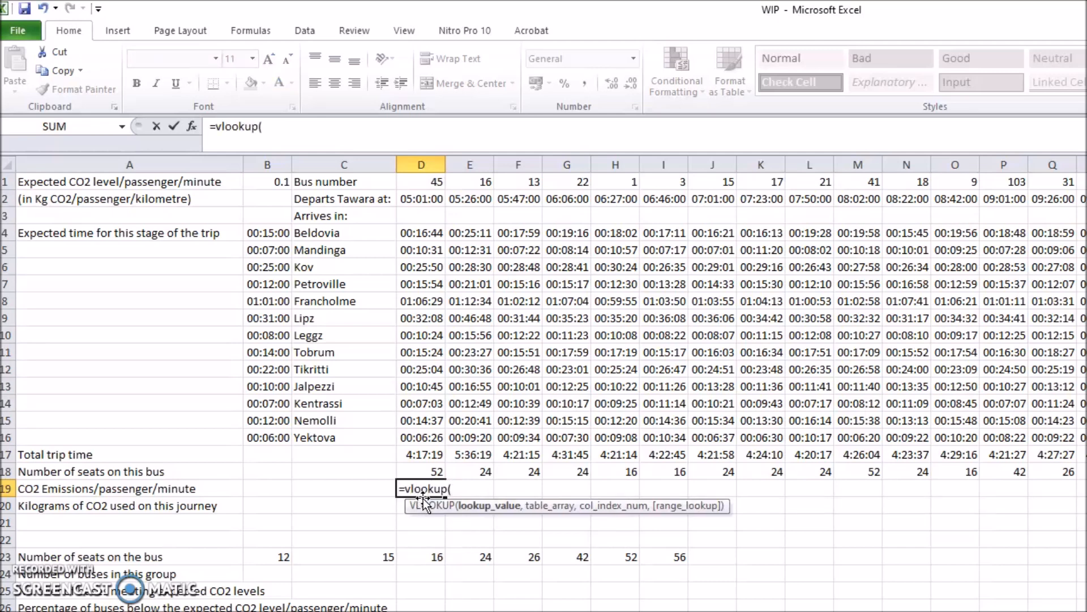
pyautogui.click(422, 182)
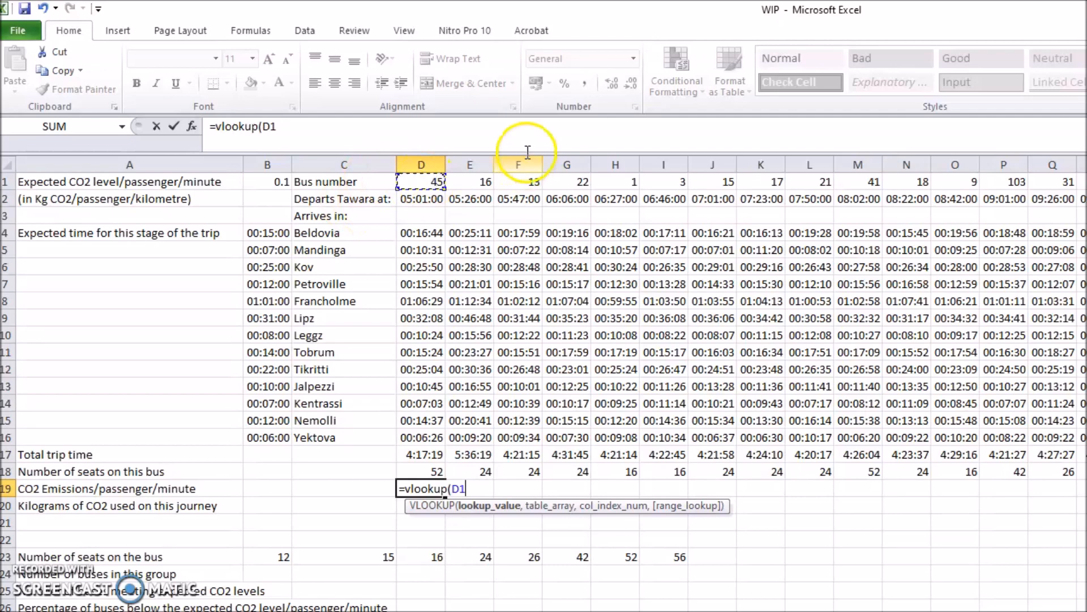
pyautogui.write(',')
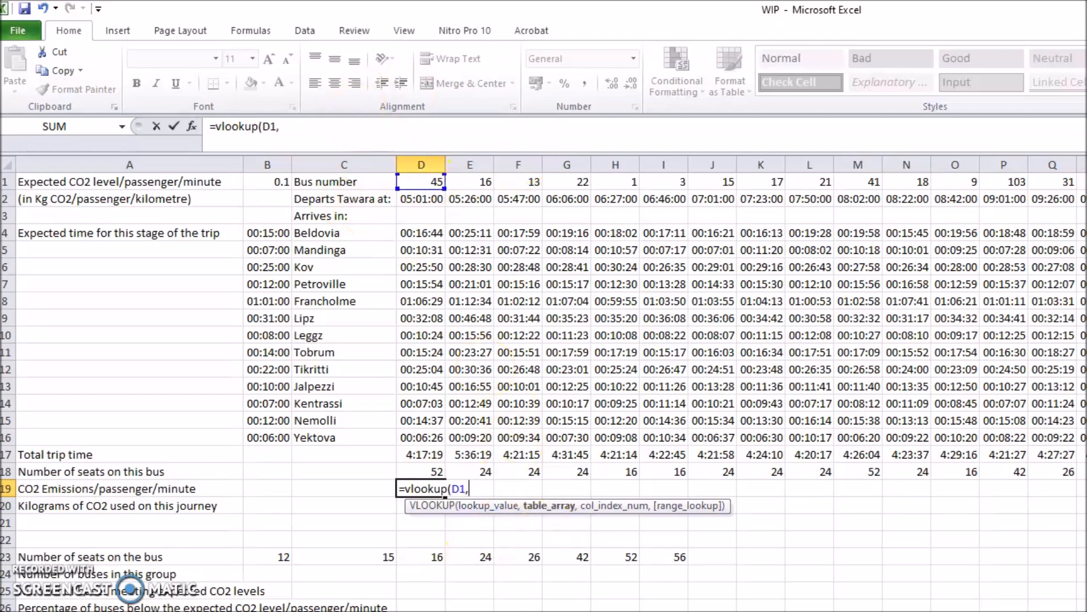
# Set the D19 lookup's table array to S2bus range $A$2:$D$108.
pyautogui.hotkey('ctrl', 'Tab')
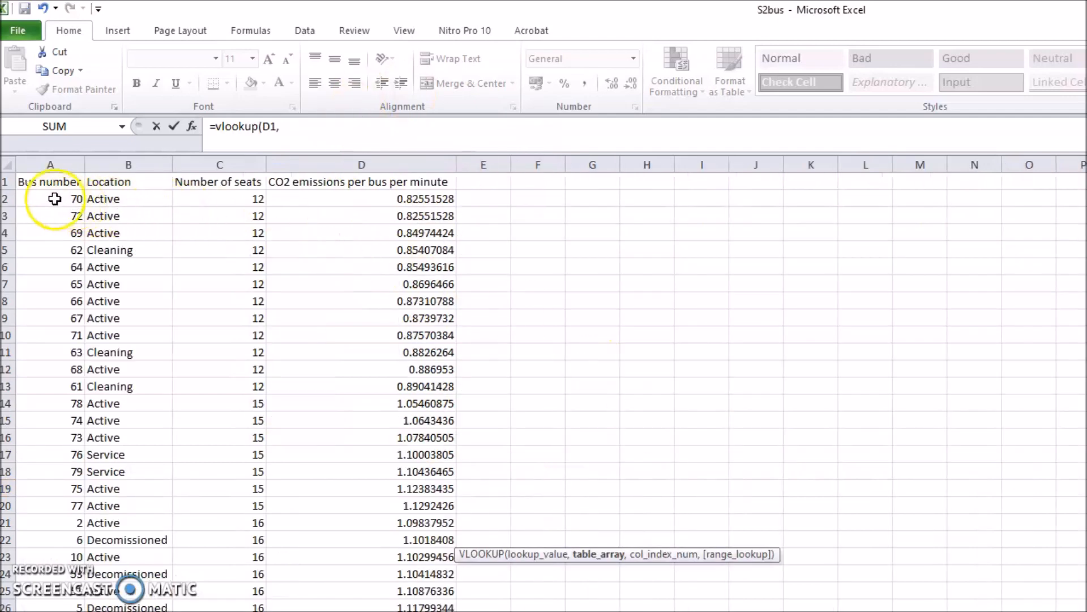
pyautogui.moveTo(55, 199); pyautogui.dragTo(364, 200)
pyautogui.hotkey('ctrl', 'shift', 'Down')
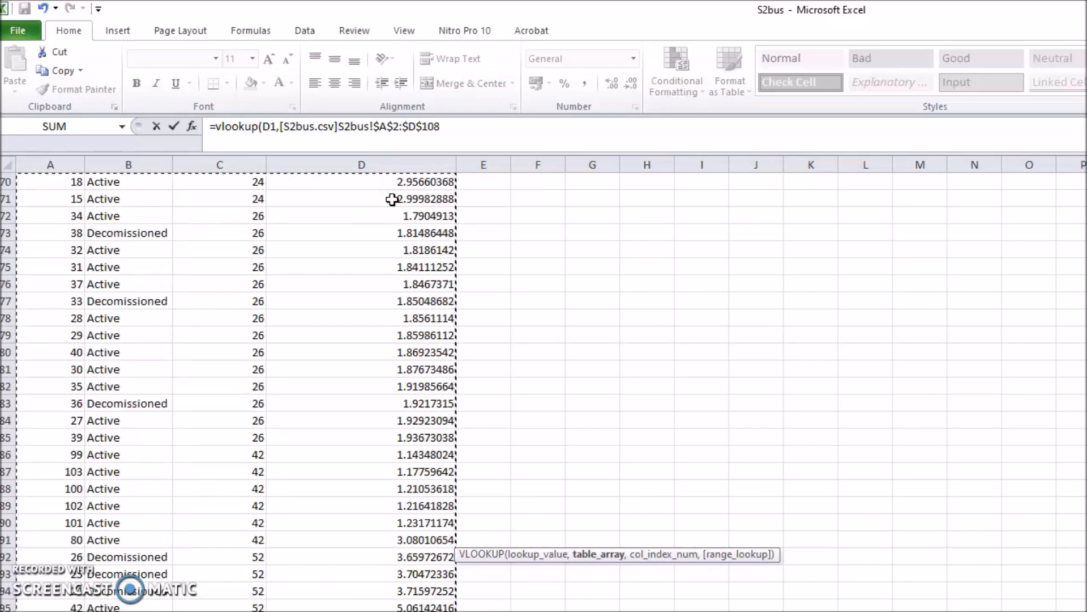
pyautogui.write(',')
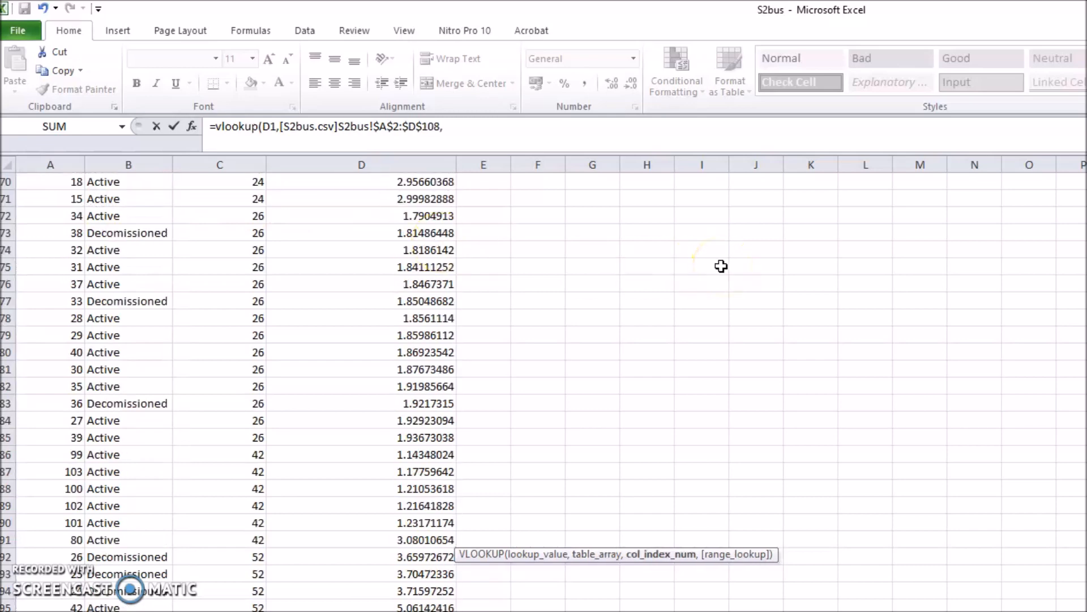
# Complete the D19 lookup with column index 4 for CO2 emissions per bus per minute and 0 for an exact match.
pyautogui.scroll(7, 410, 323)
pyautogui.scroll(16, 409, 323)
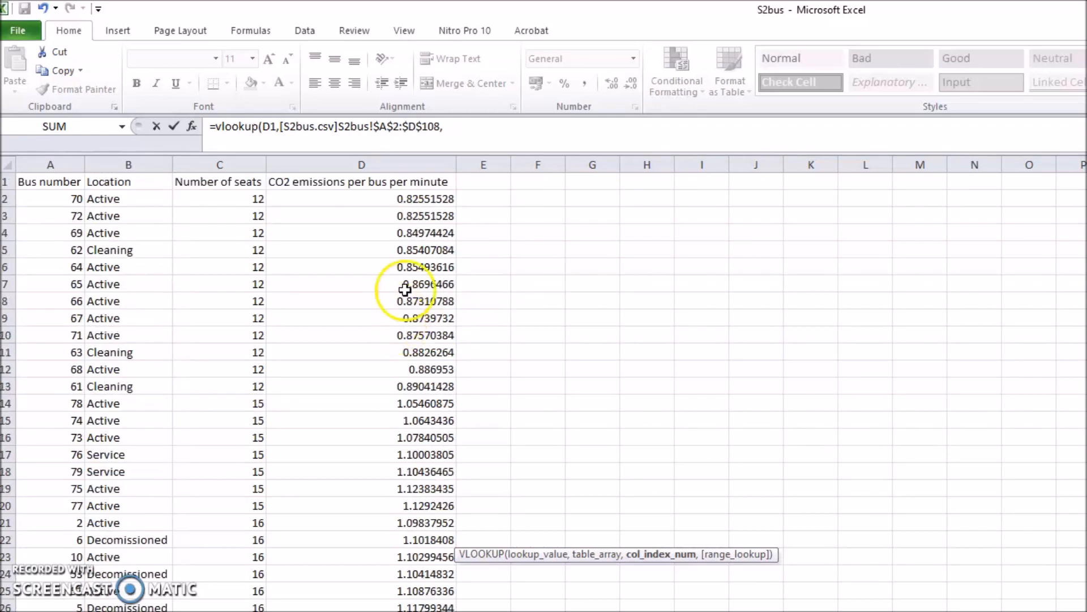
pyautogui.click(456, 132)
pyautogui.write('4,')
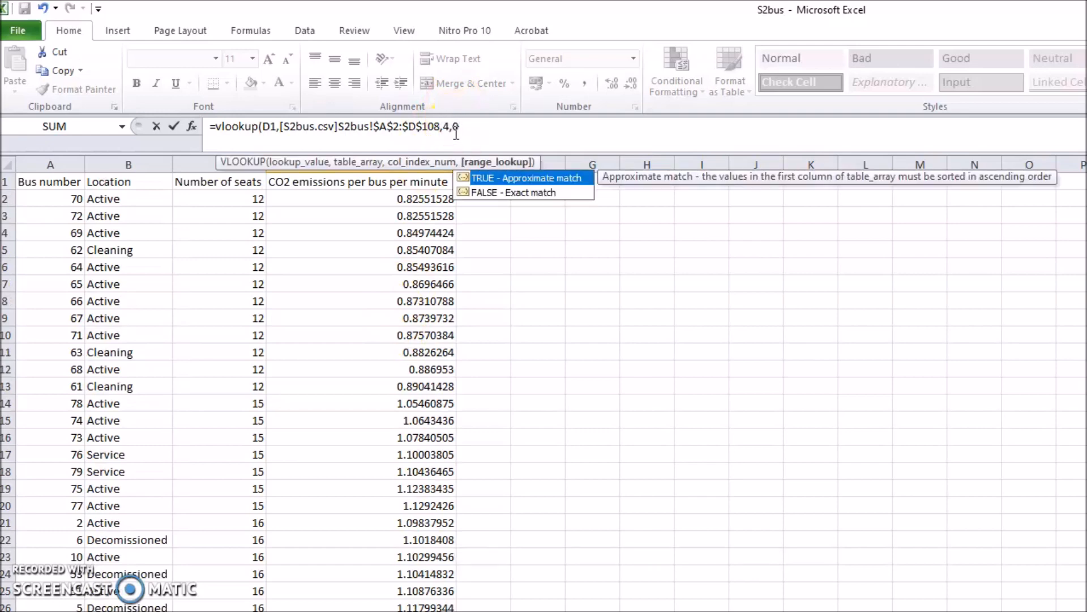
pyautogui.write('0)')
pyautogui.press('Return')
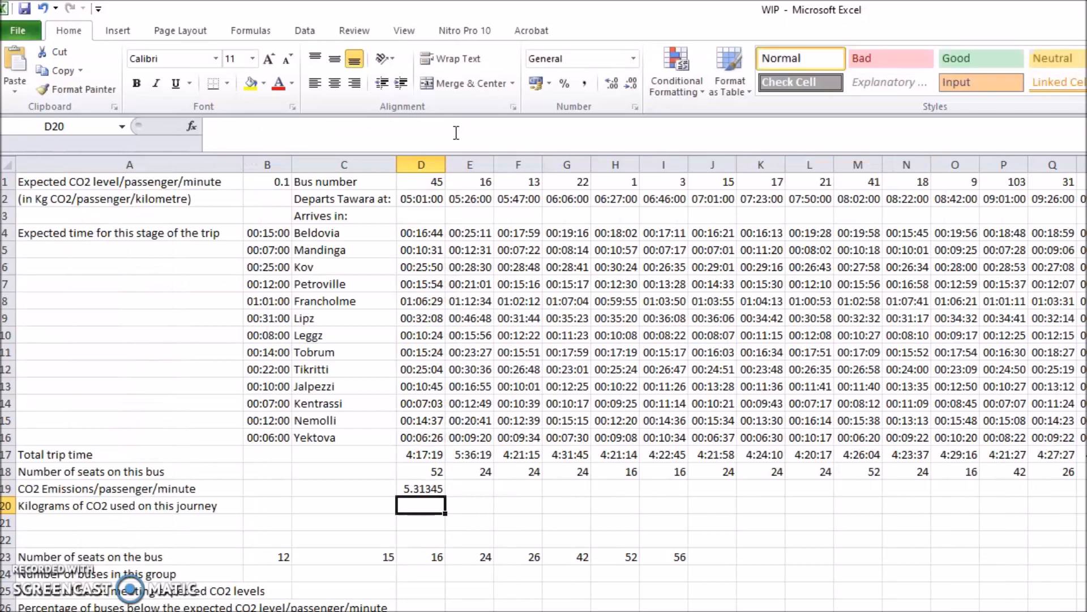
# Divide the D19 lookup by the number of seats in D18 to give CO2 emissions per passenger per minute.
pyautogui.click(422, 489)
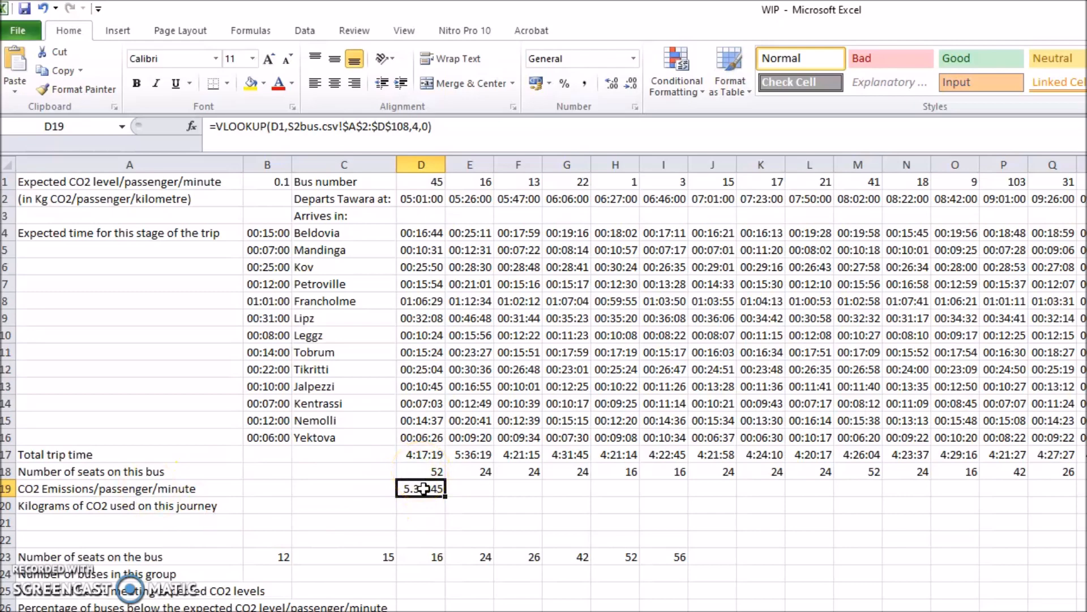
pyautogui.doubleClick(144, 488)
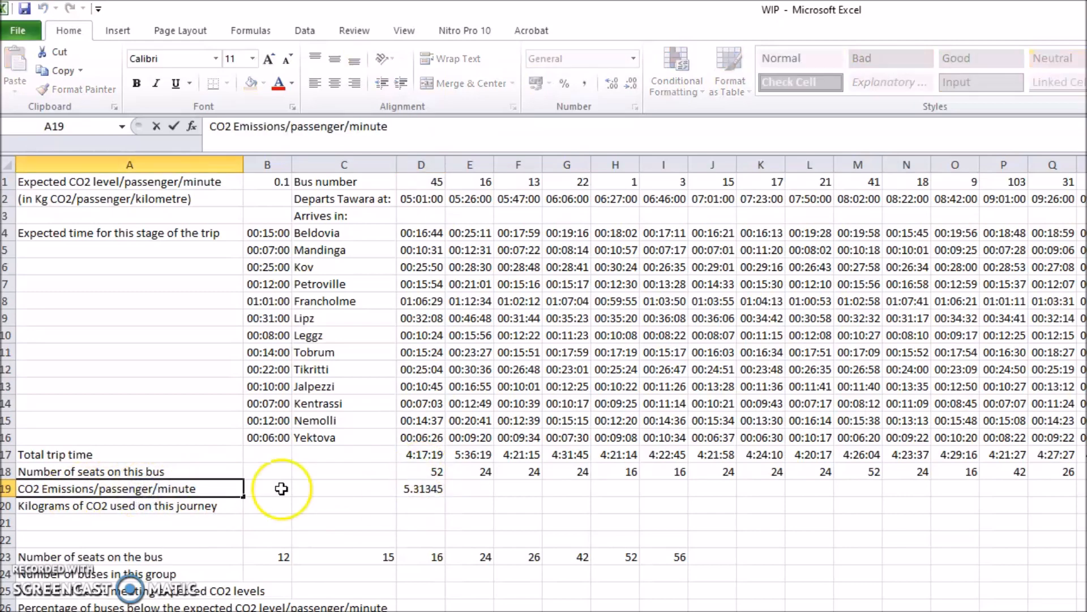
pyautogui.click(432, 488)
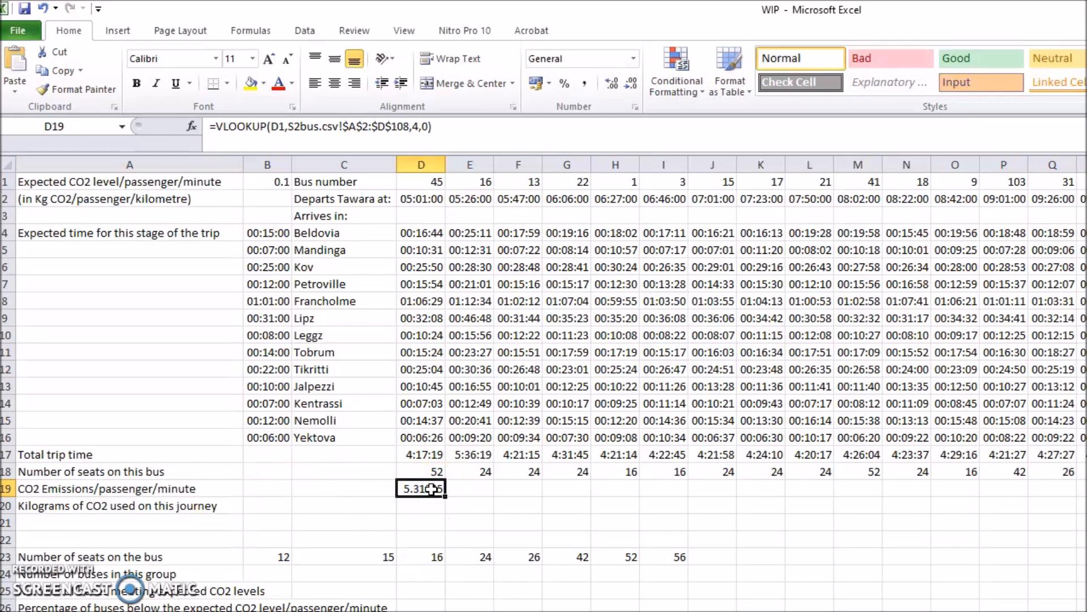
pyautogui.doubleClick(422, 489)
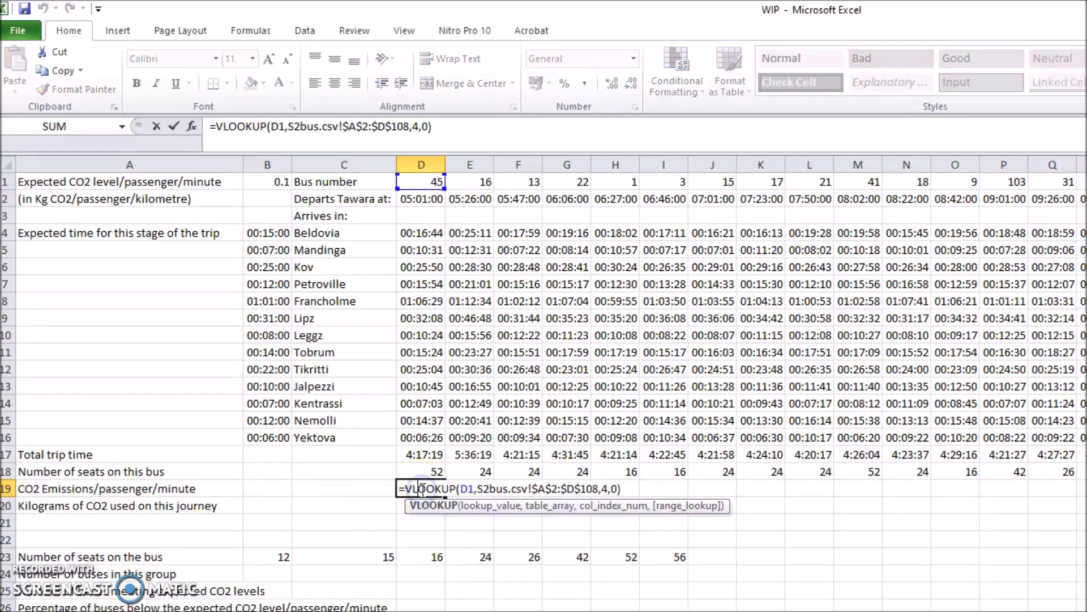
pyautogui.click(628, 491)
pyautogui.click(420, 471)
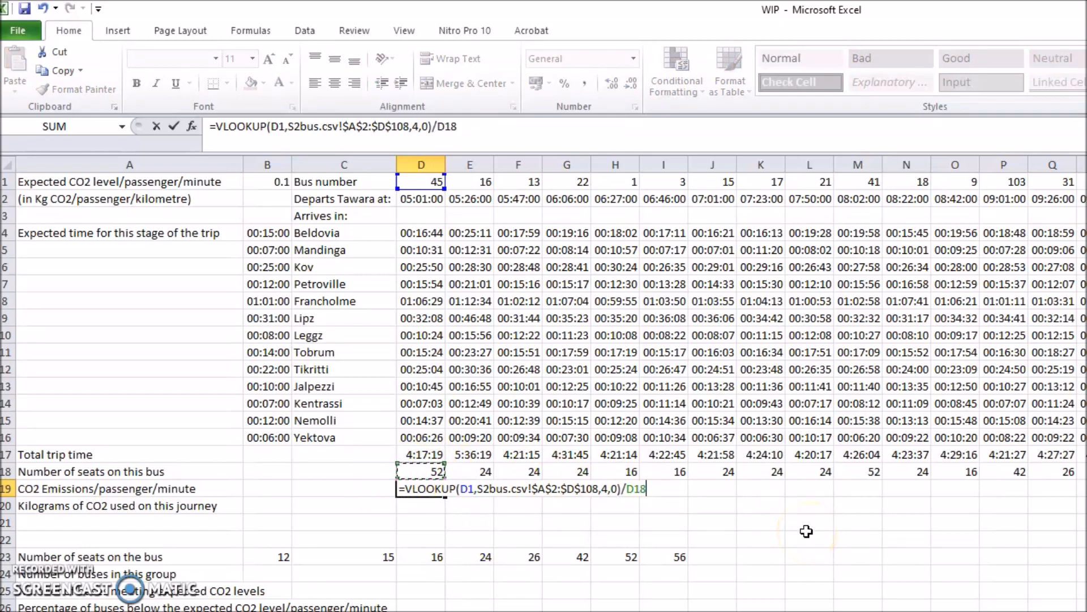
pyautogui.press('Return')
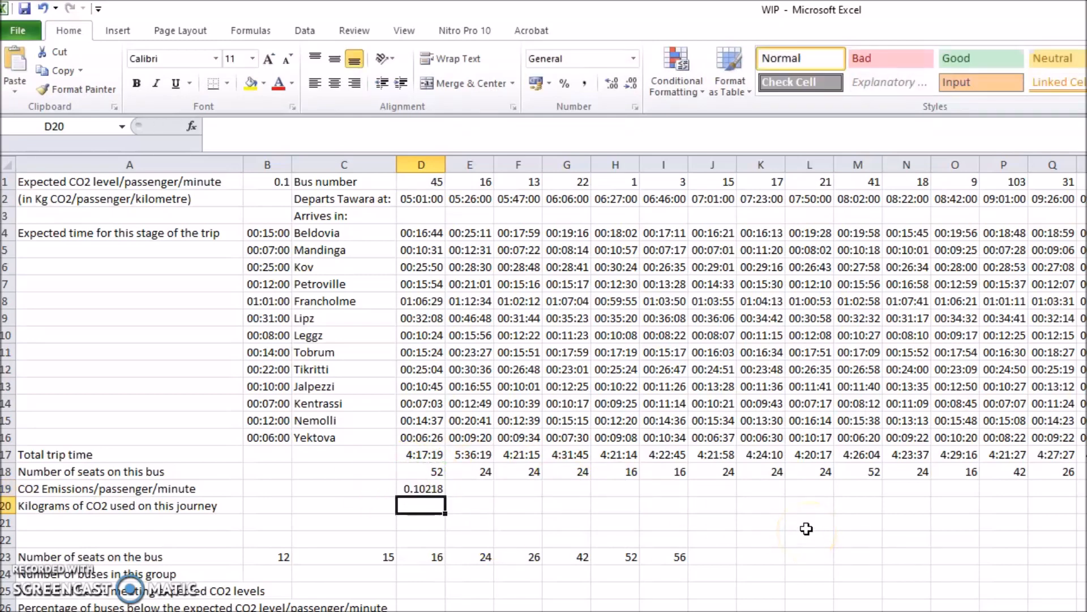
# Compare D19 with the expected CO2 level in B1, and copy the D19 formula across row 19 for the other buses.
pyautogui.click(432, 488)
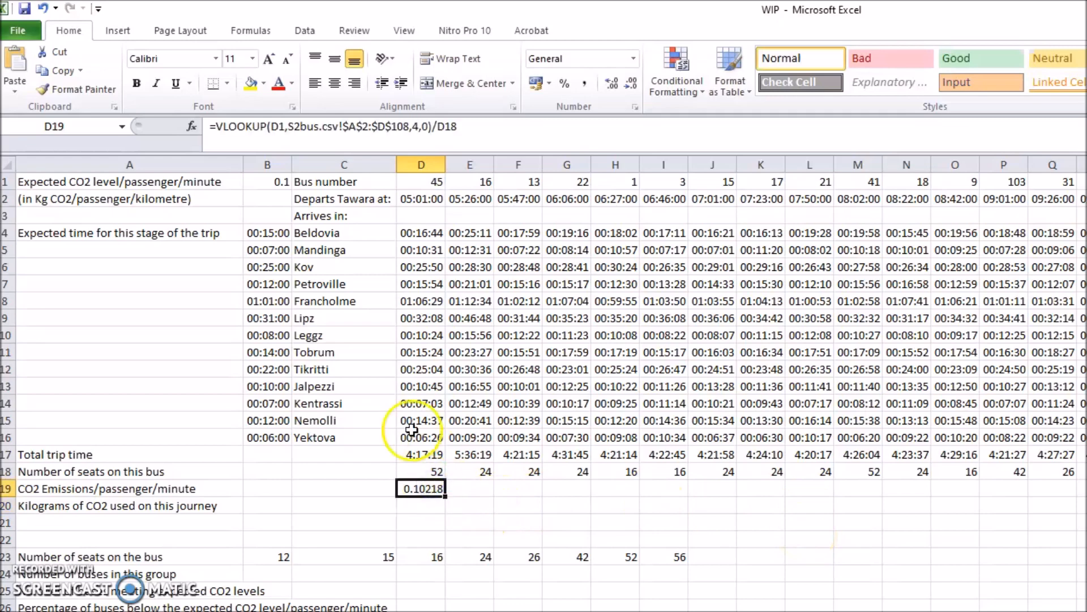
pyautogui.click(94, 182)
pyautogui.click(279, 181)
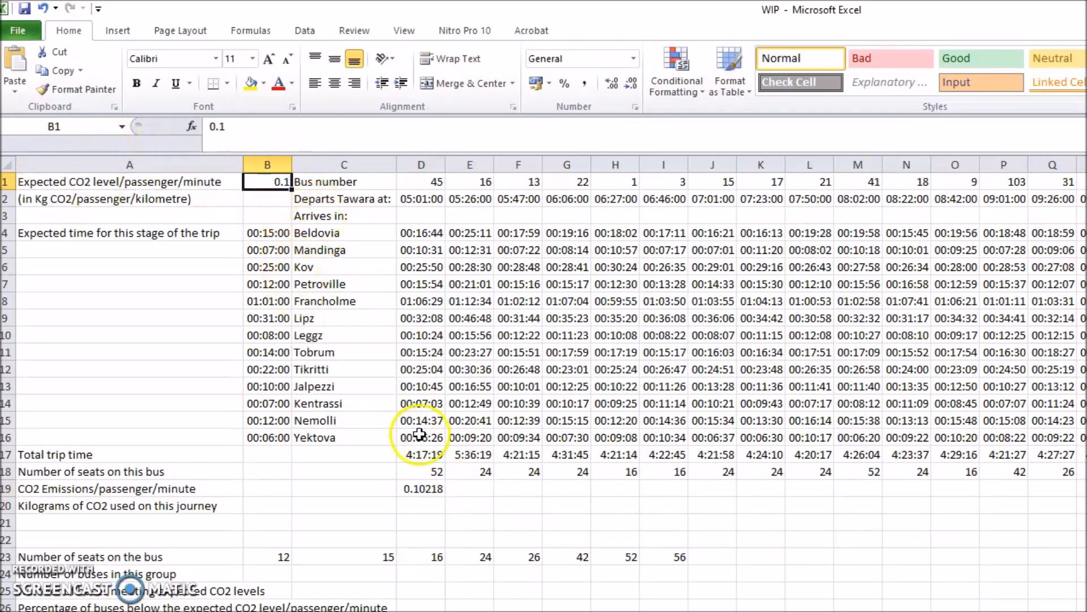
pyautogui.click(444, 494)
pyautogui.moveTo(448, 497); pyautogui.dragTo(1084, 494)
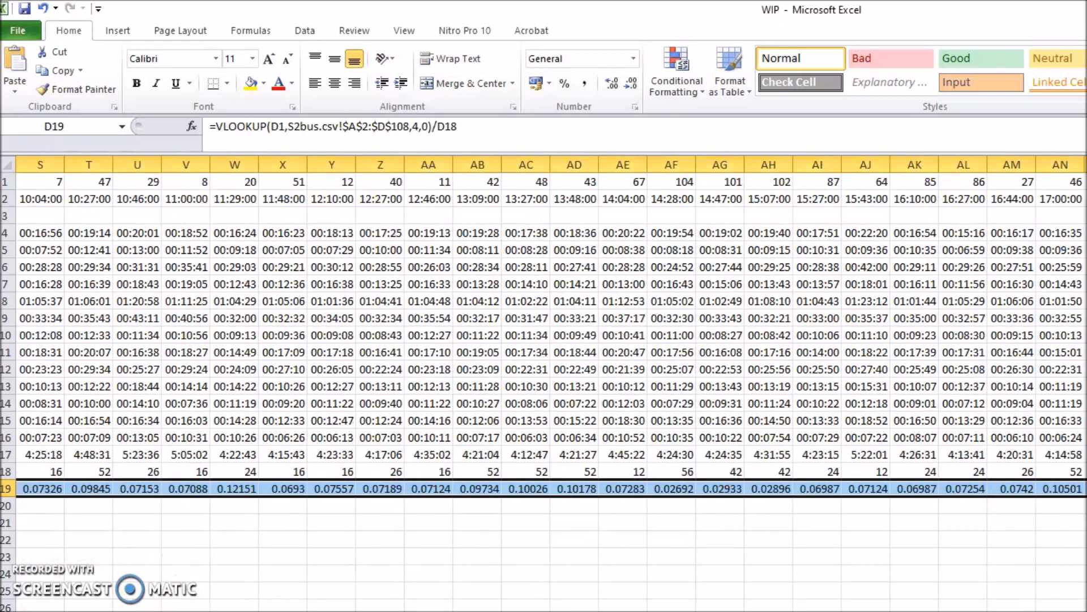
# Switch to the exam paper PDF and read the row 20 instruction on total CO2 kilograms and rounding seconds to the nearest minute.
pyautogui.hscroll(-6, 551, 383)
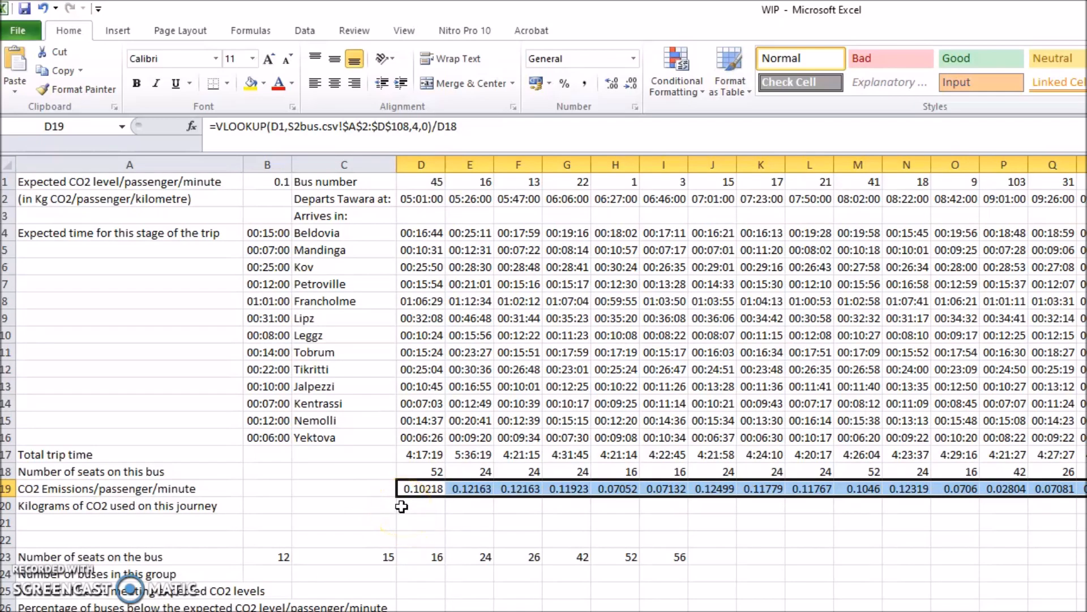
pyautogui.hotkey('alt', 'Tab')
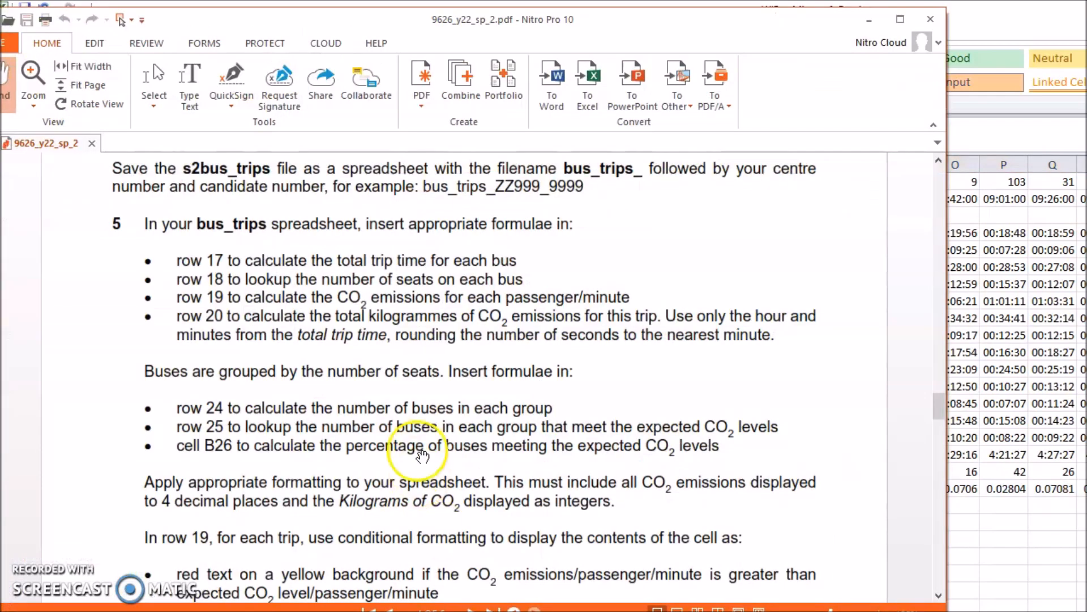
pyautogui.scroll(-1, 257, 370)
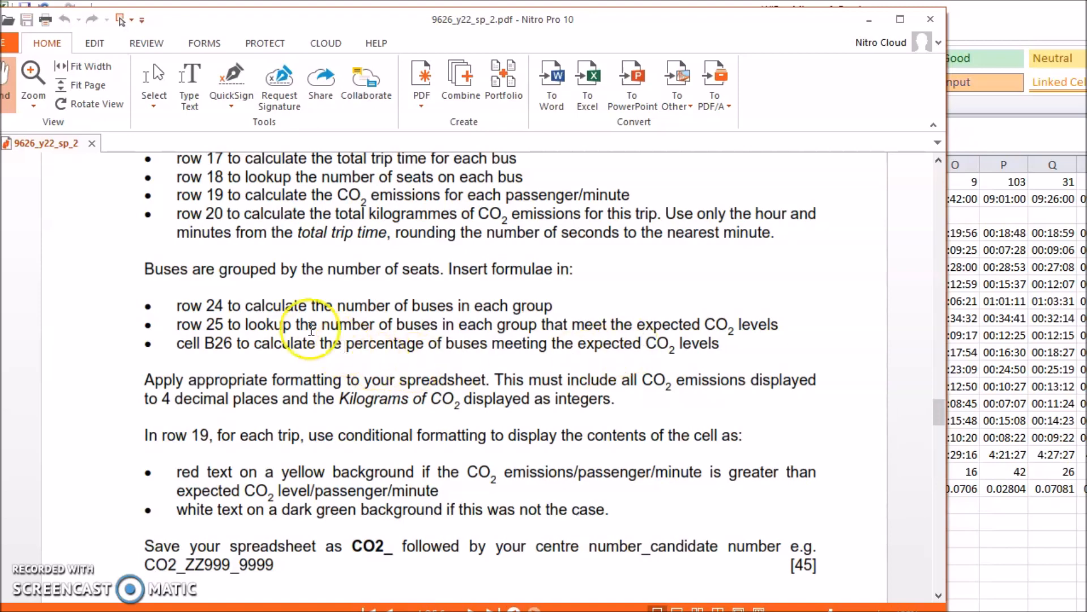
pyautogui.moveTo(182, 214); pyautogui.dragTo(755, 233)
pyautogui.click(299, 211)
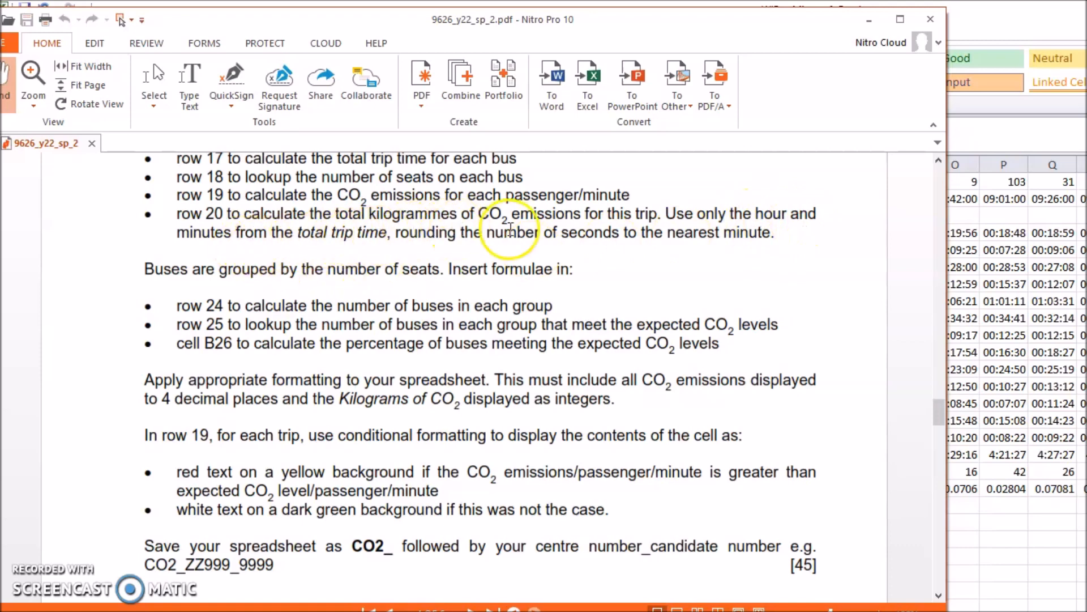
pyautogui.moveTo(775, 234); pyautogui.dragTo(147, 216)
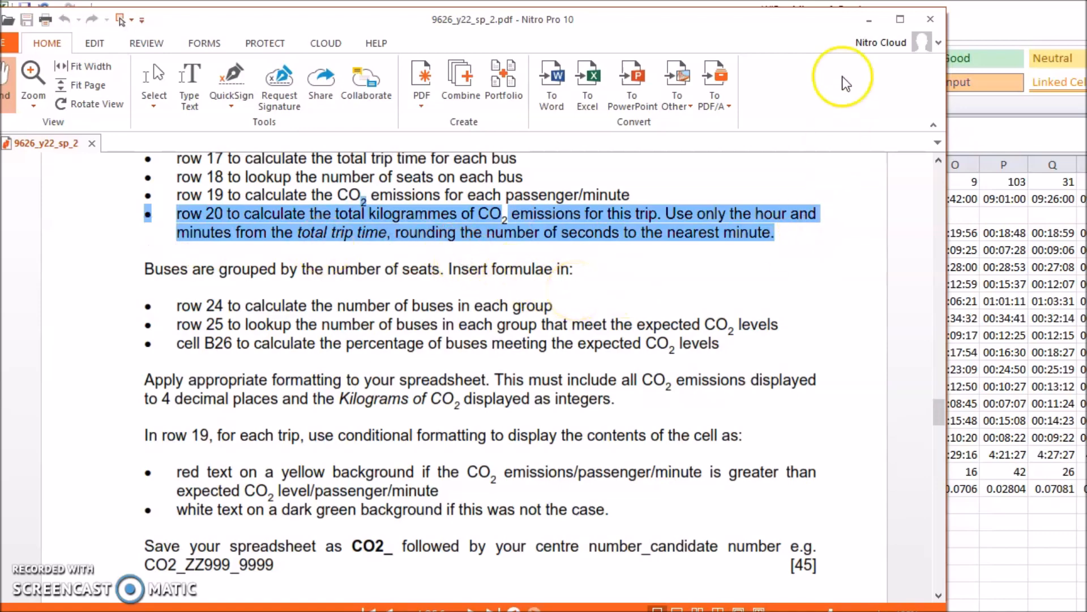
pyautogui.click(867, 21)
pyautogui.click(421, 506)
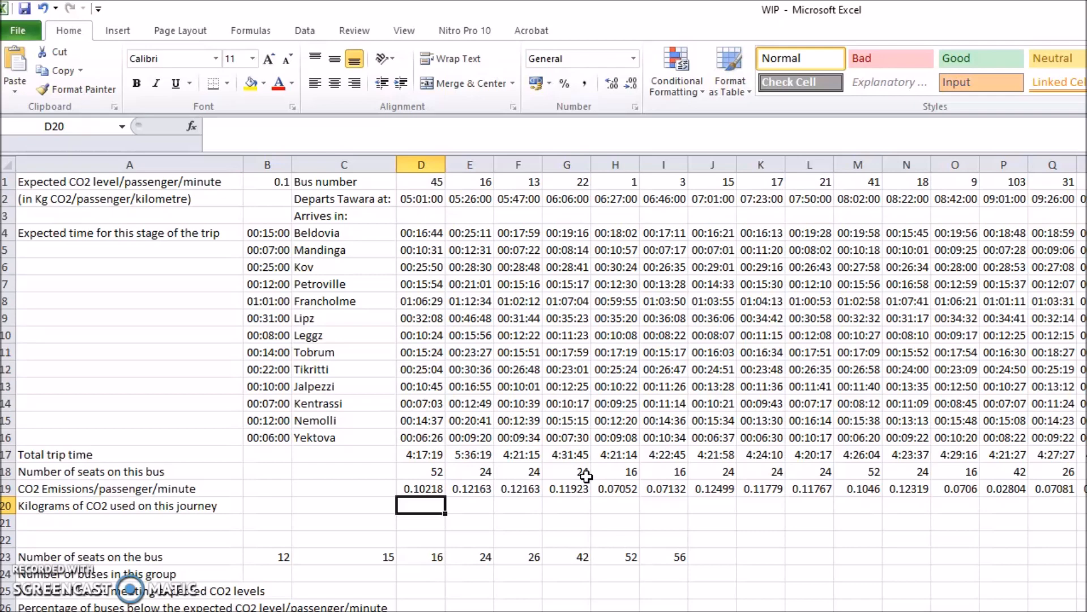
pyautogui.write('=d')
pyautogui.press('BackSpace')
pyautogui.press('BackSpace')
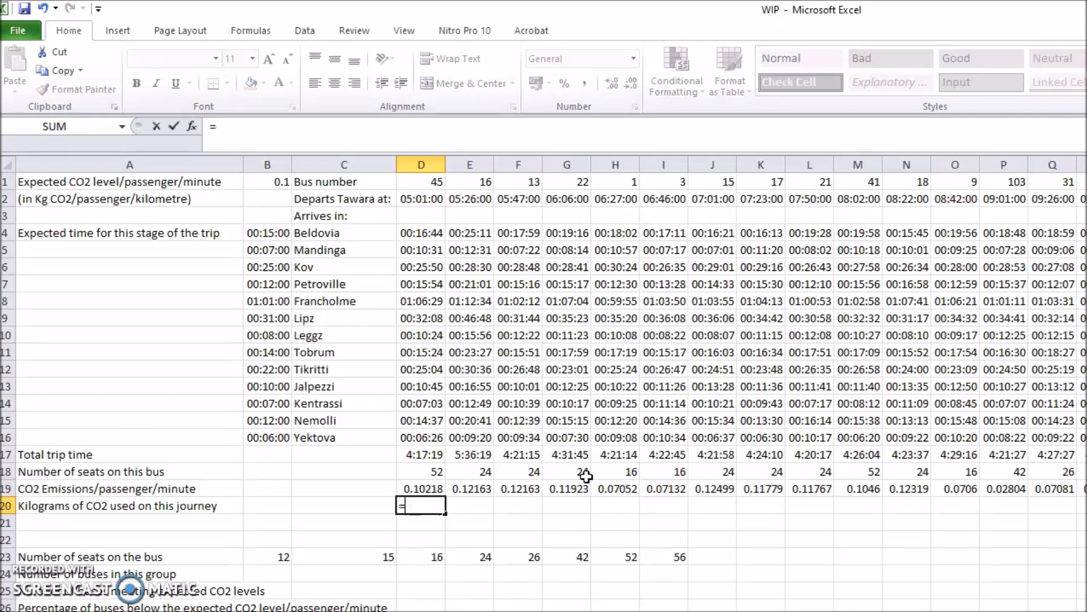
pyautogui.hotkey('alt', 'Tab')
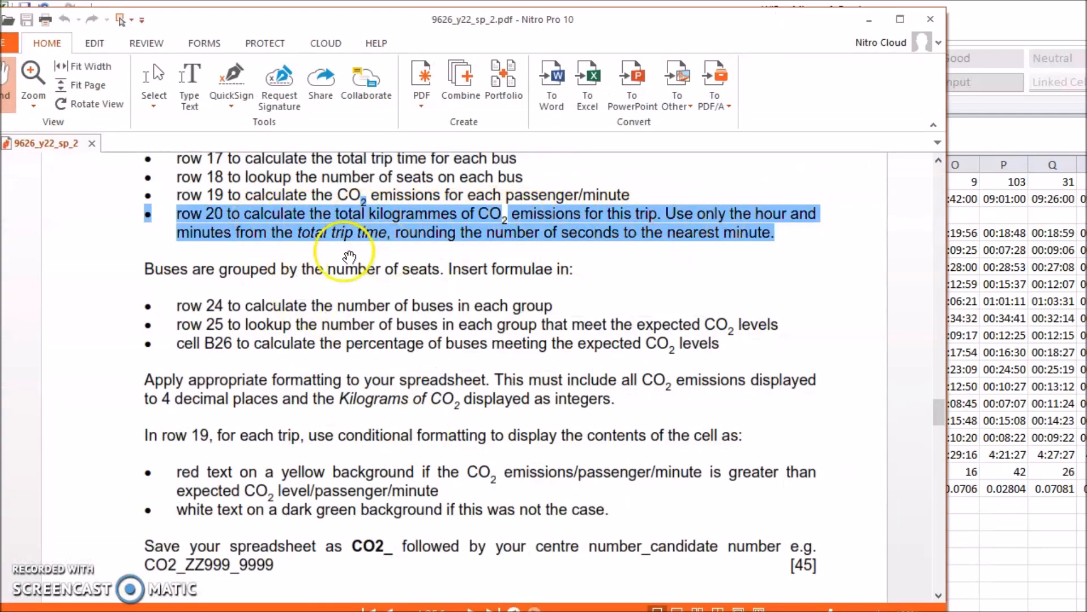
pyautogui.click(869, 20)
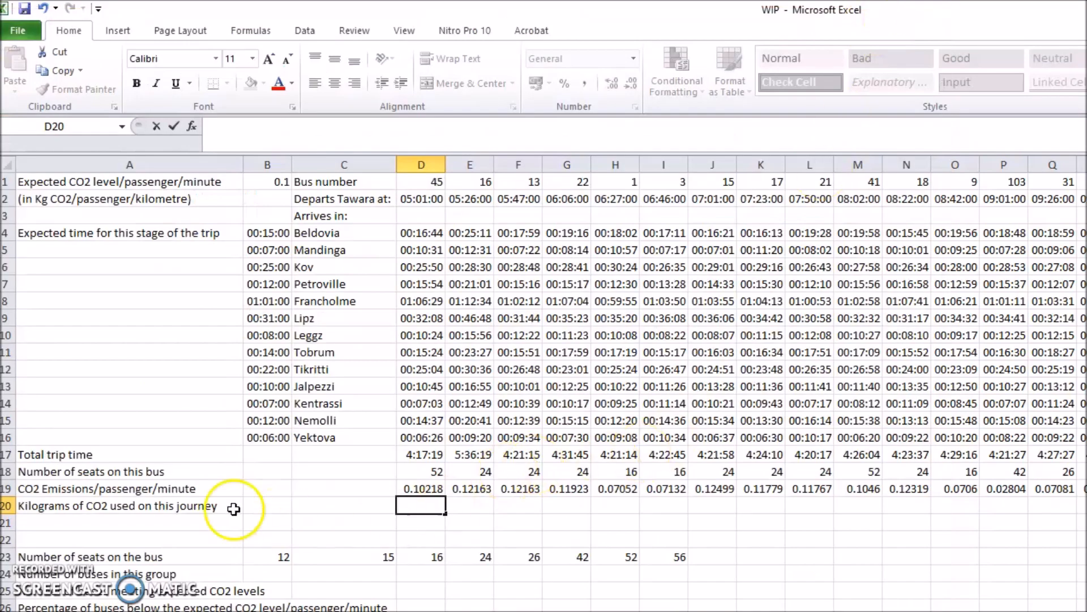
pyautogui.doubleClick(429, 507)
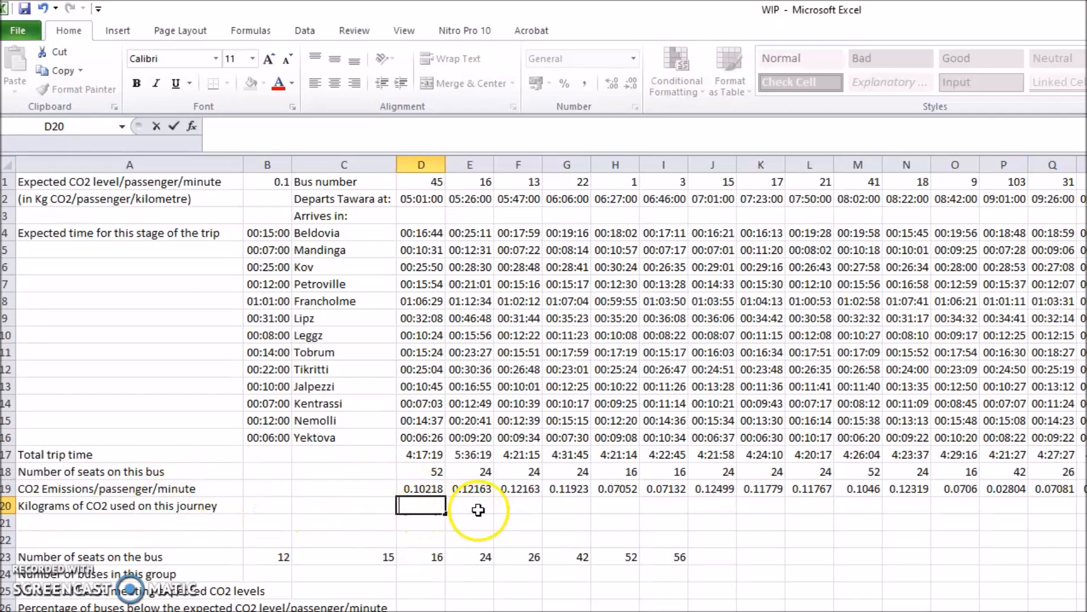
# Review the total trip time formula in D17 alongside the CO2 emissions per passenger per minute in D19.
pyautogui.click(430, 455)
pyautogui.doubleClick(436, 455)
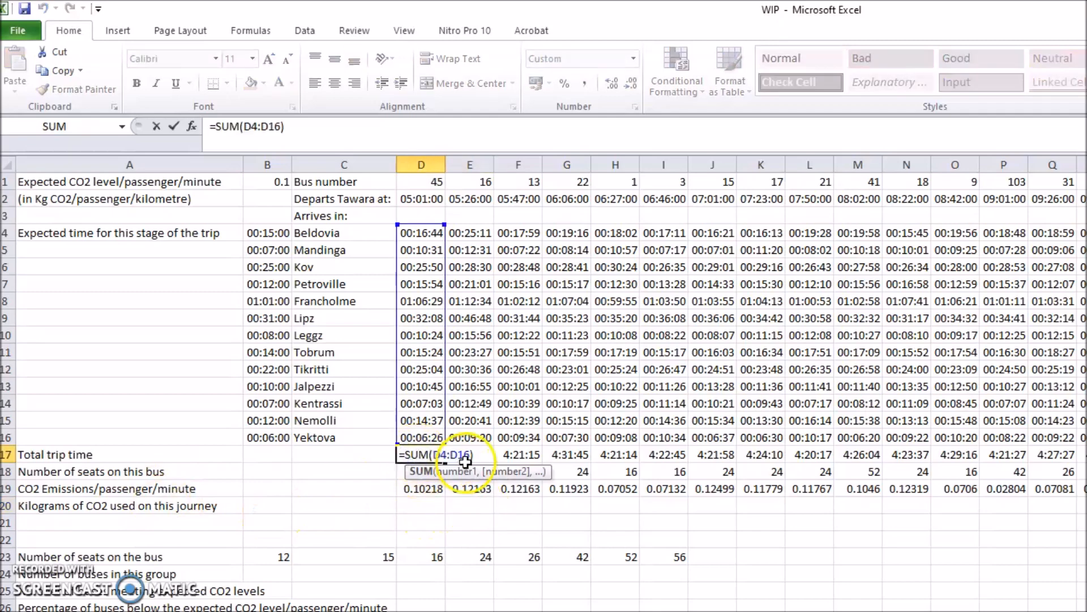
pyautogui.press('Return')
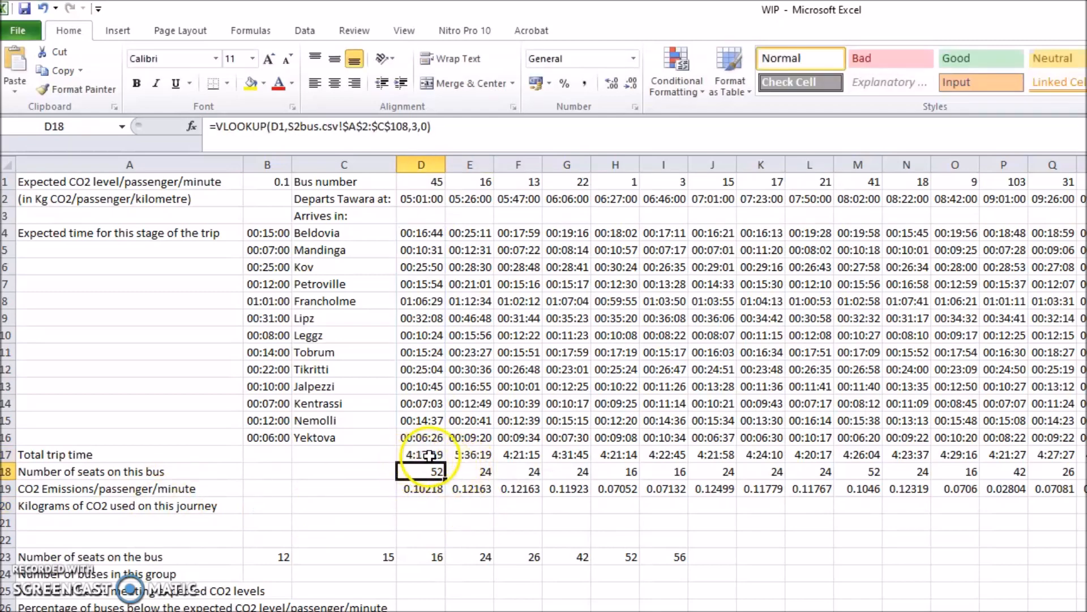
pyautogui.click(422, 489)
pyautogui.click(425, 455)
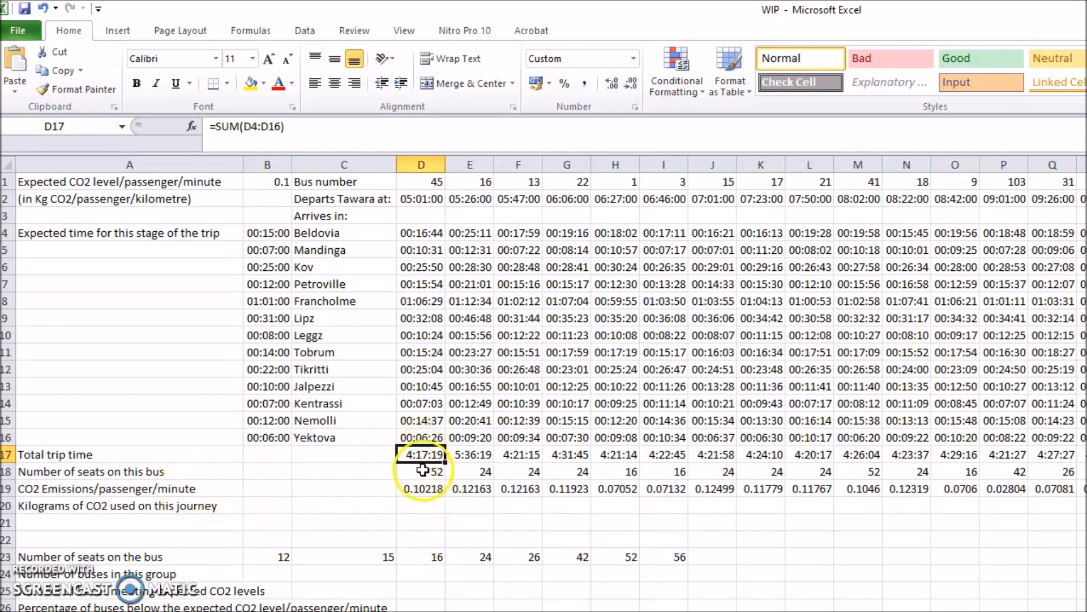
pyautogui.click(423, 488)
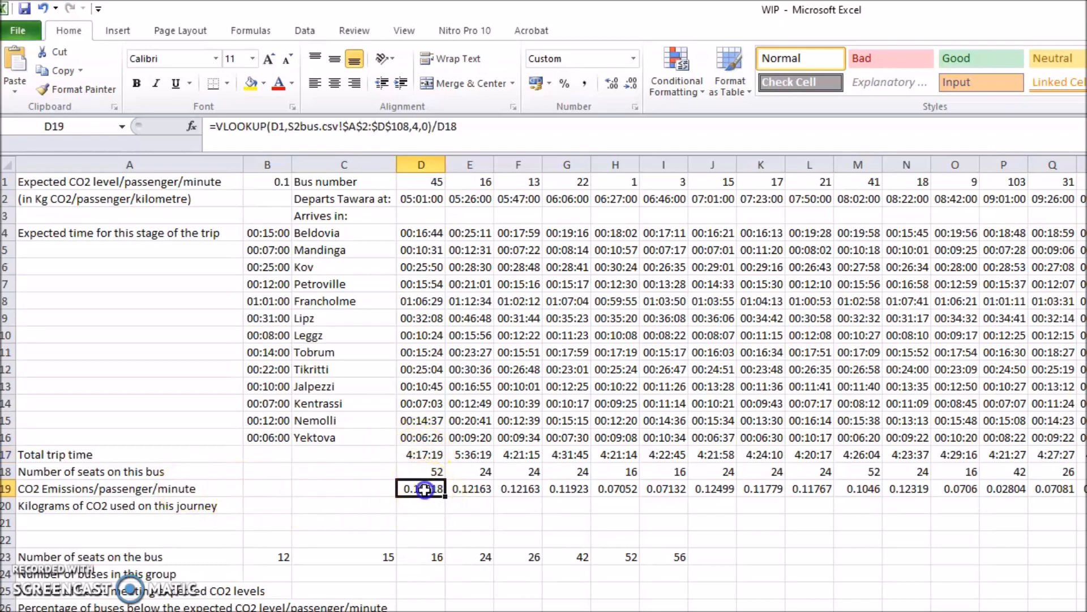
pyautogui.click(425, 456)
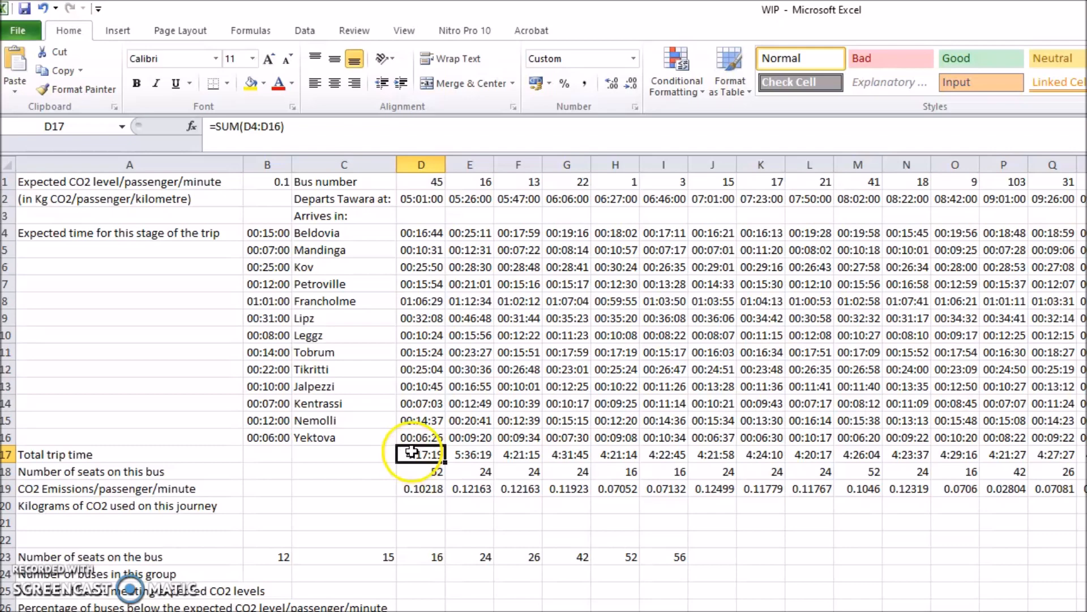
# Enter =HOUR(D17) in D20 to extract the hours from the first bus's total trip time.
pyautogui.click(423, 503)
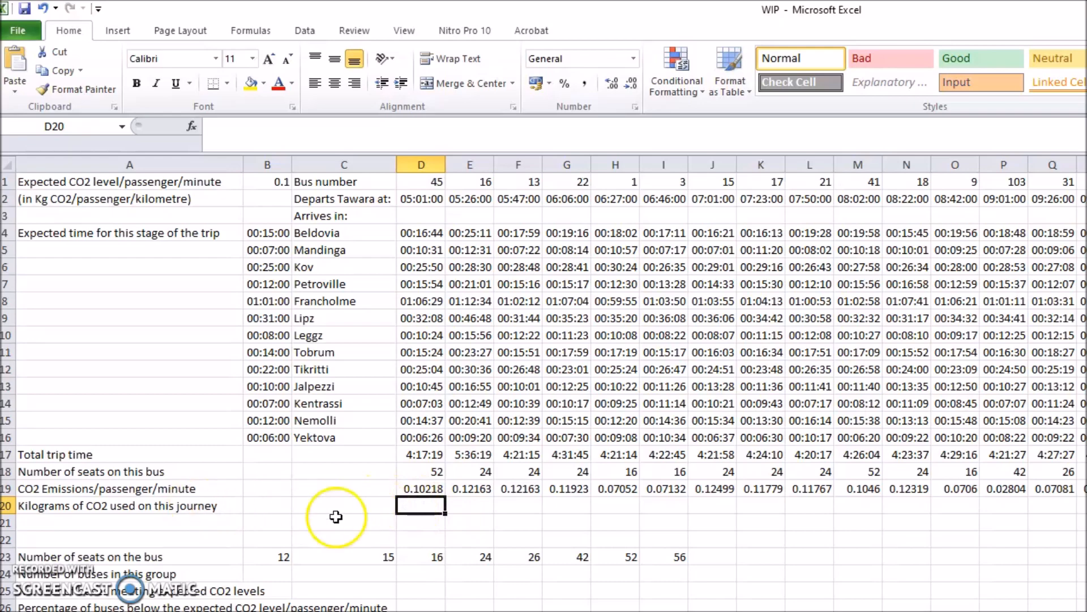
pyautogui.doubleClick(416, 503)
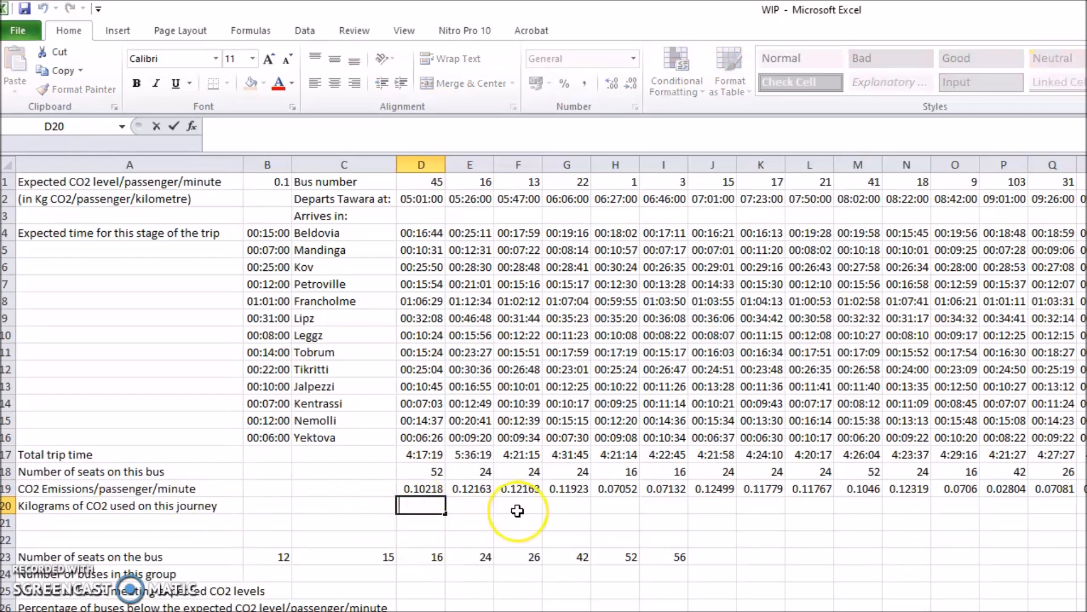
pyautogui.write('=hour(')
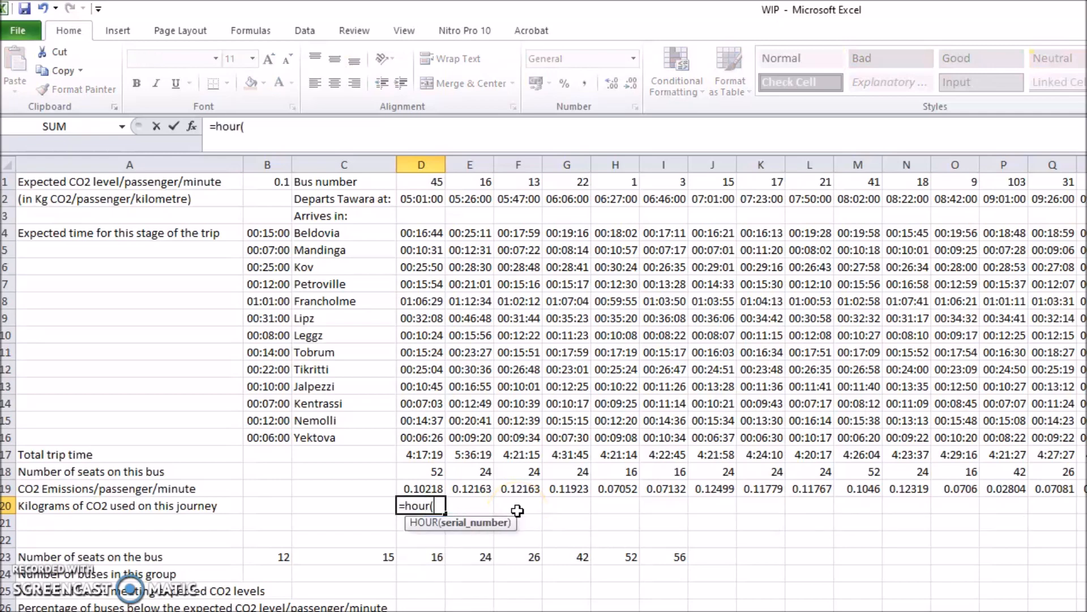
pyautogui.click(421, 454)
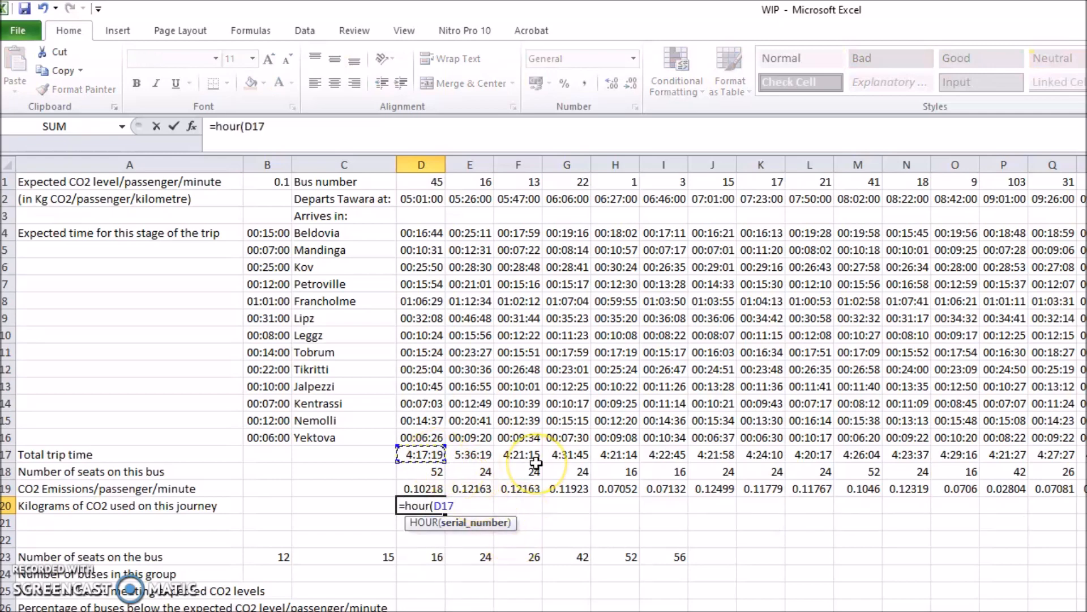
pyautogui.write(')')
pyautogui.press('Return')
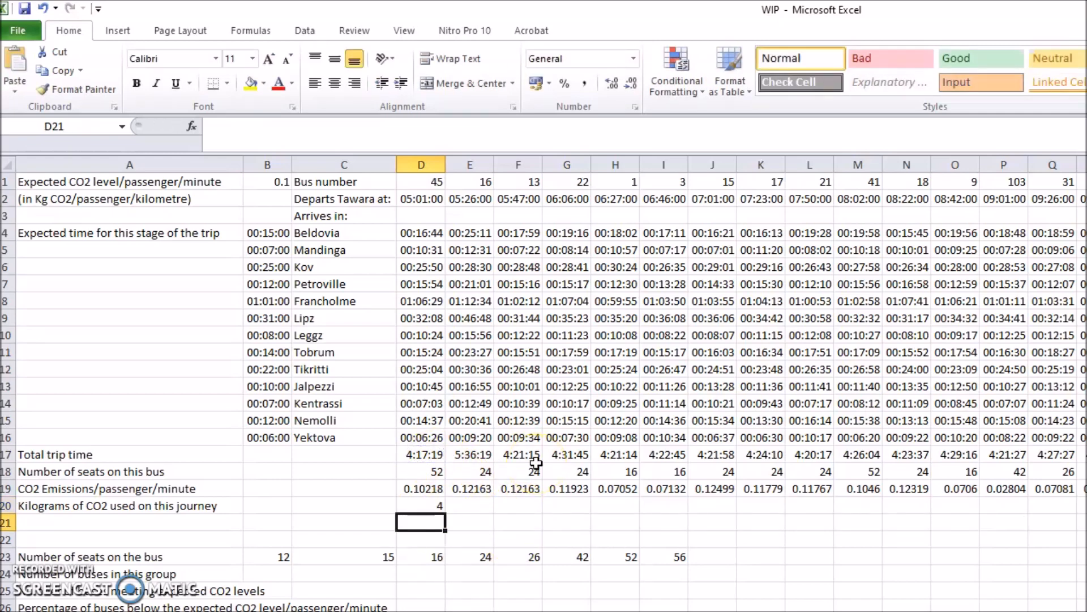
# Multiply the HOUR(D17) result in D20 by 60 to convert the hours to minutes.
pyautogui.click(439, 506)
pyautogui.doubleClick(429, 505)
pyautogui.click(464, 507)
pyautogui.write('*60')
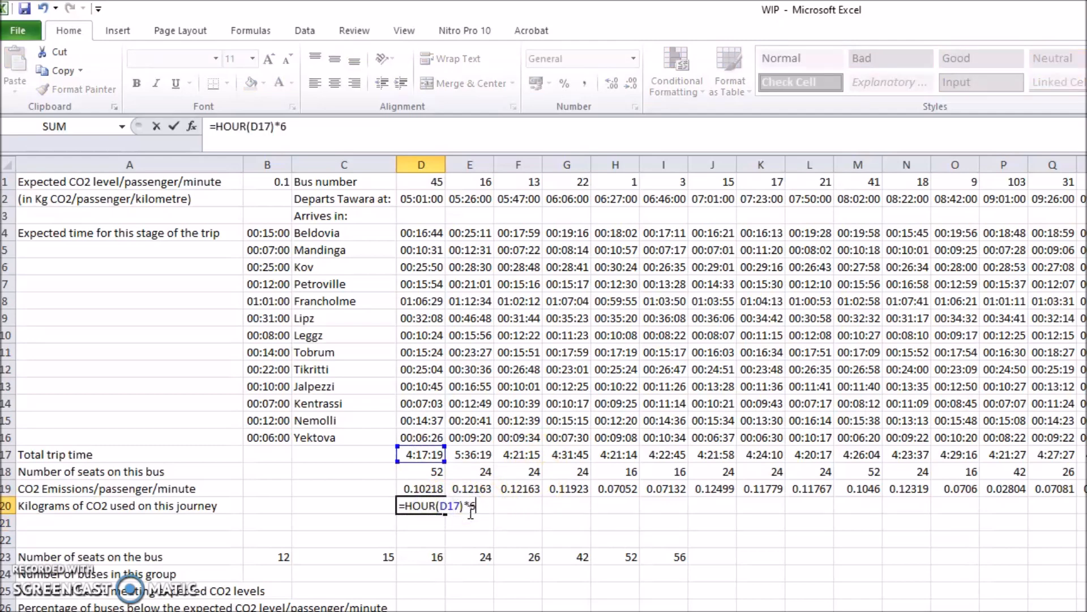
pyautogui.press('Return')
# Change the number format of D20 to Number.
pyautogui.click(437, 506)
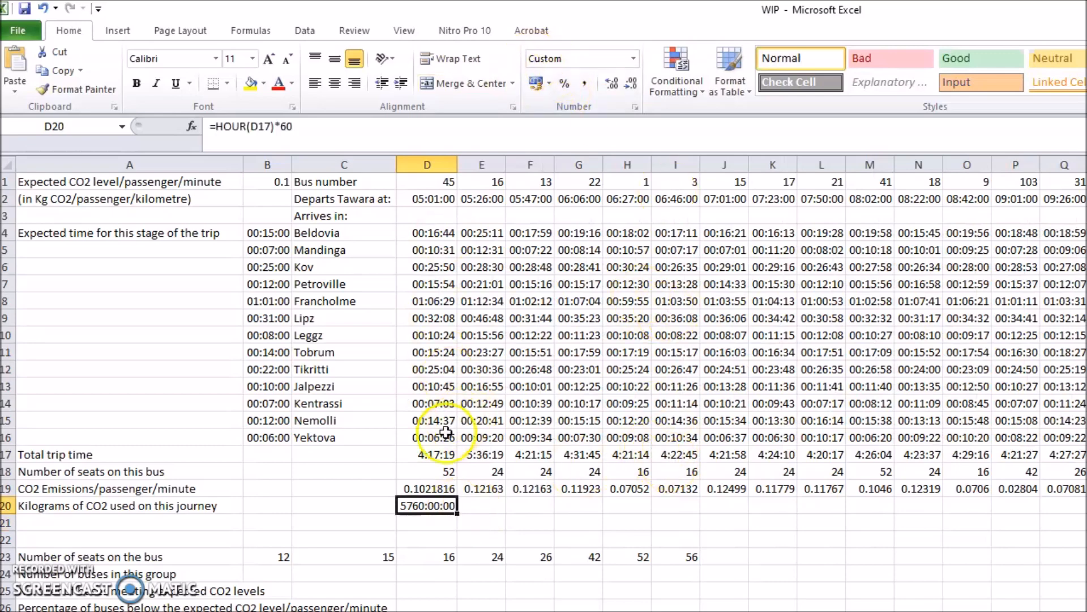
pyautogui.click(432, 457)
pyautogui.click(437, 506)
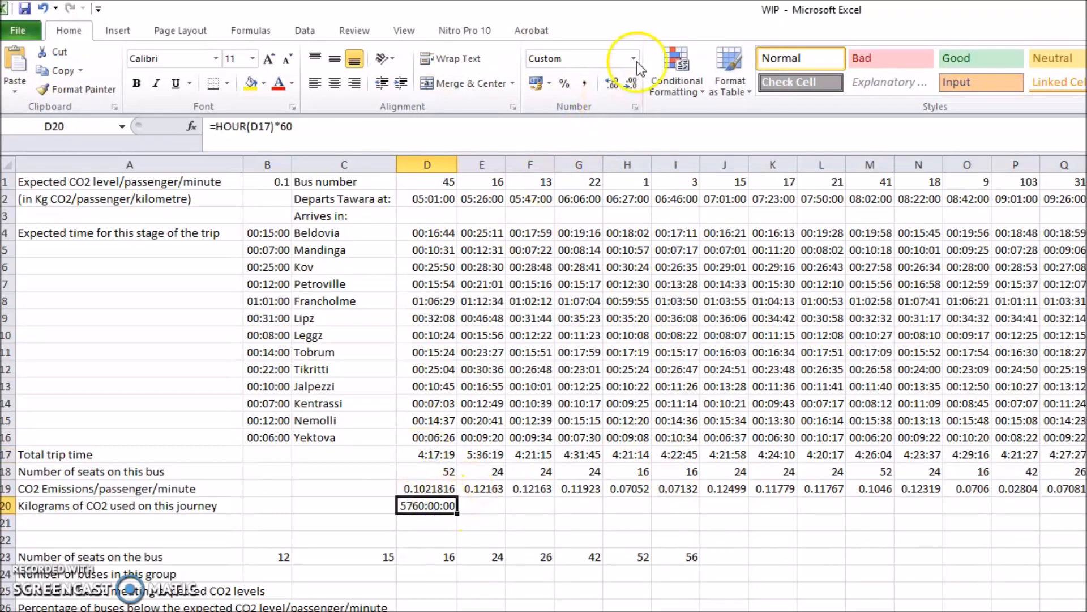
pyautogui.click(633, 58)
pyautogui.click(583, 121)
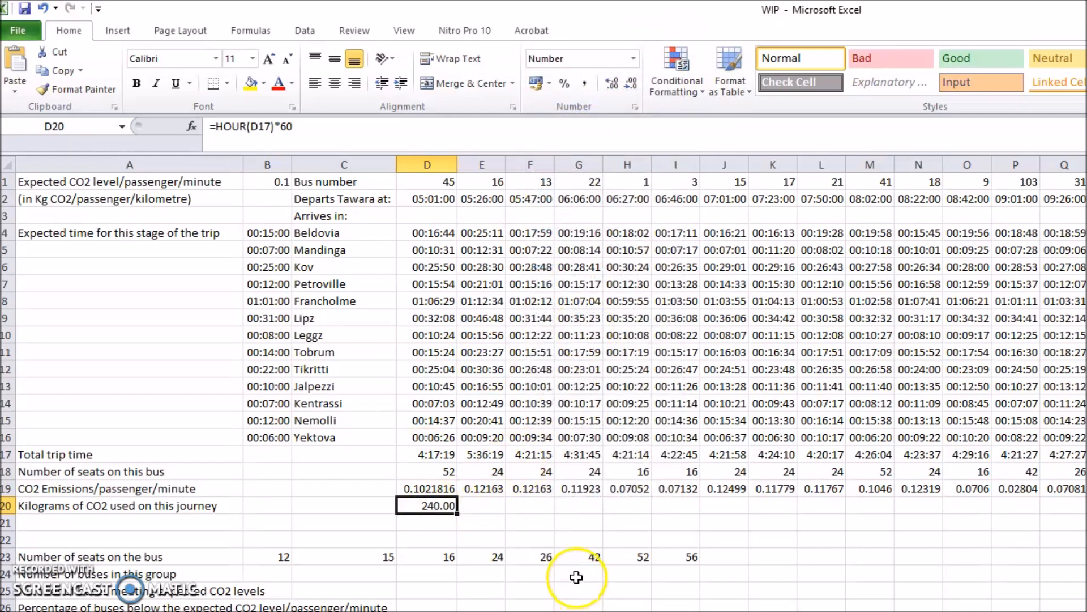
# Add +MINUTE(D17) to the D20 formula so it includes the minutes of the total trip time.
pyautogui.doubleClick(447, 506)
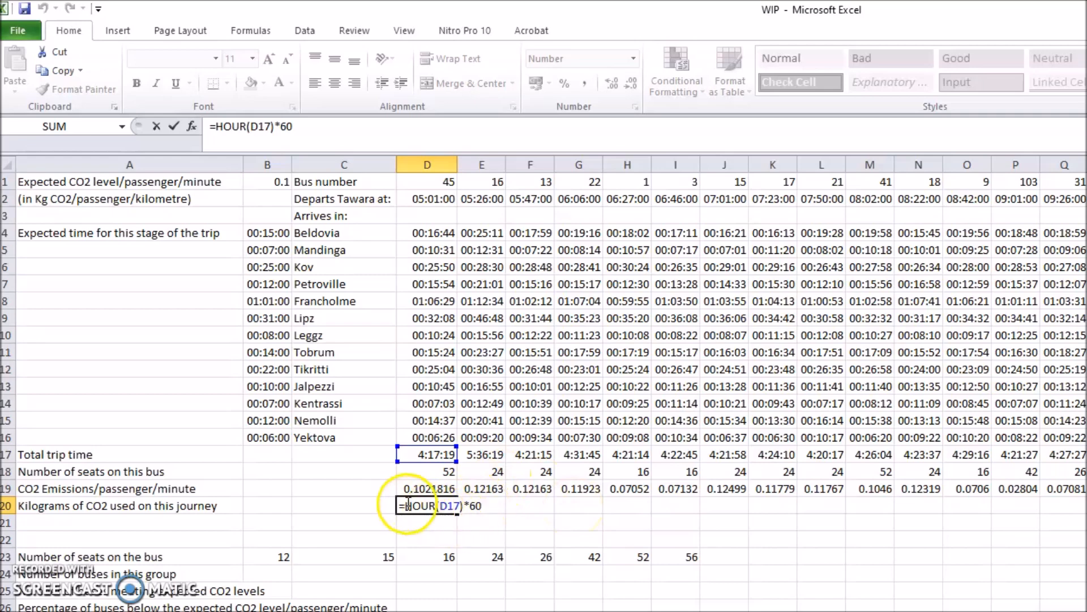
pyautogui.write('+')
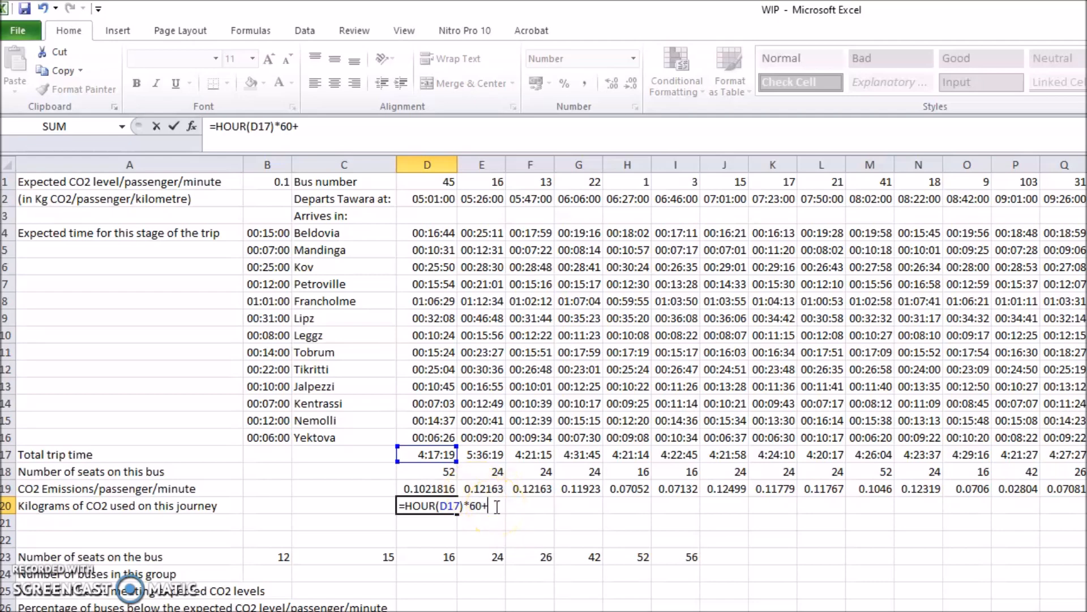
pyautogui.write('M')
pyautogui.press('BackSpace')
pyautogui.write('minute(')
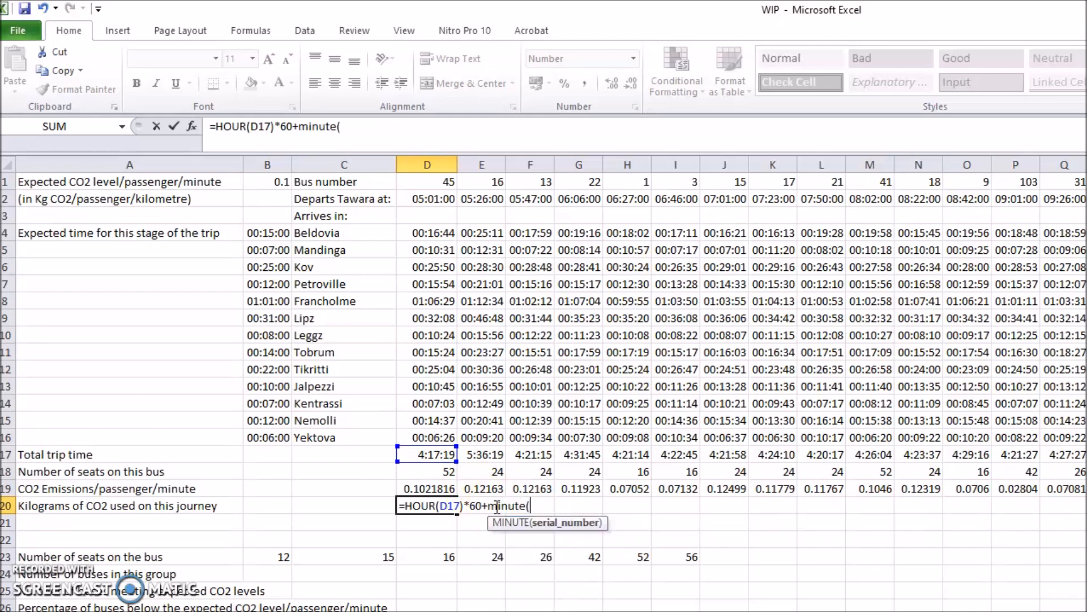
pyautogui.click(435, 454)
pyautogui.write(')')
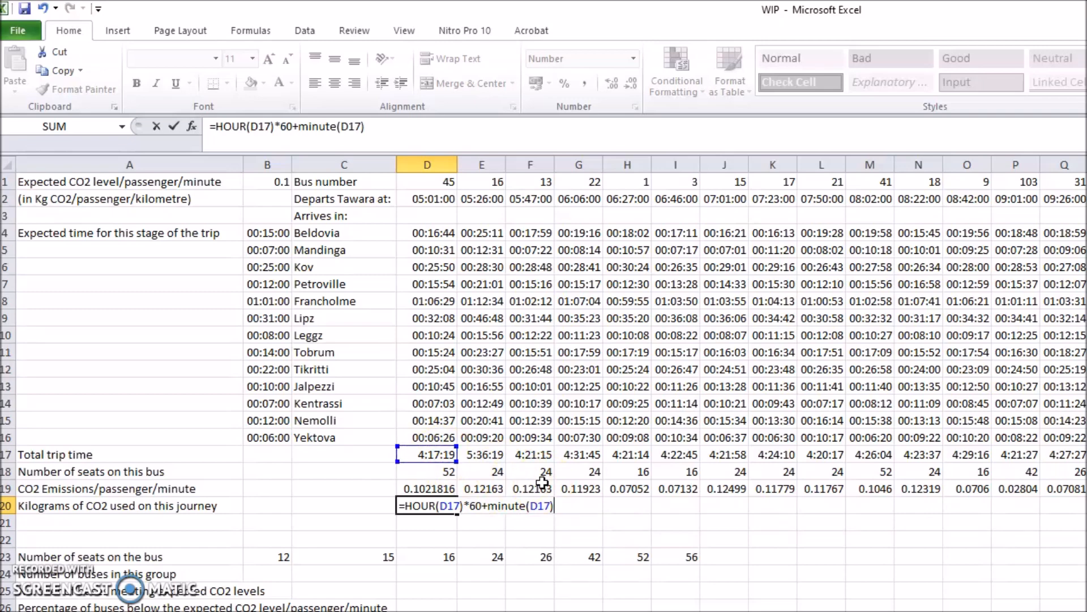
pyautogui.hotkey('ctrl', 'Return')
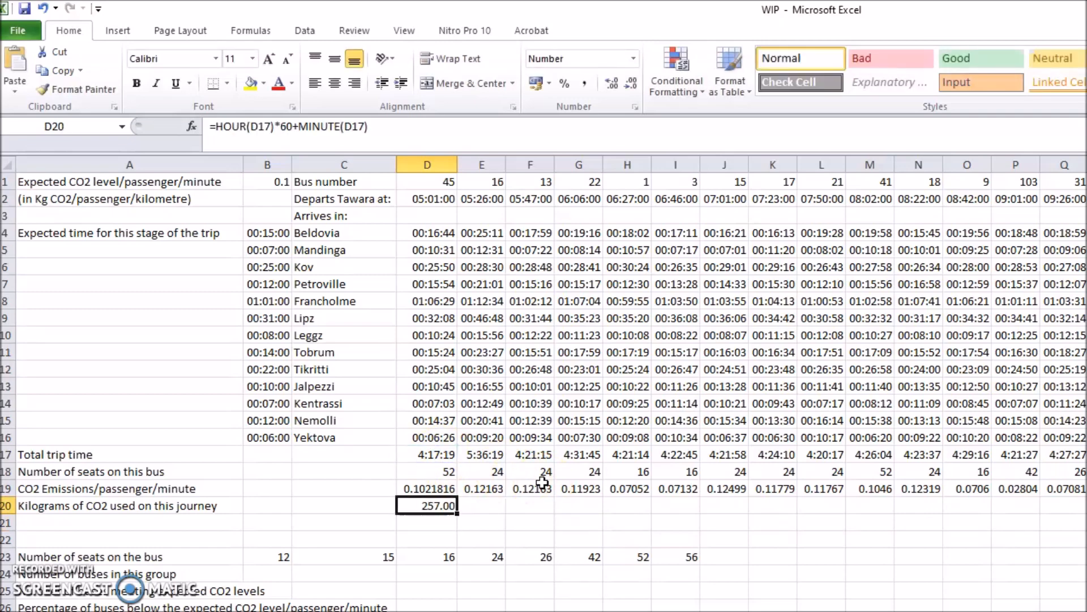
# Add +IF(SECOND(D17)>=30,1,0) to the D20 formula so 30 or more seconds count as one extra minute.
pyautogui.doubleClick(442, 505)
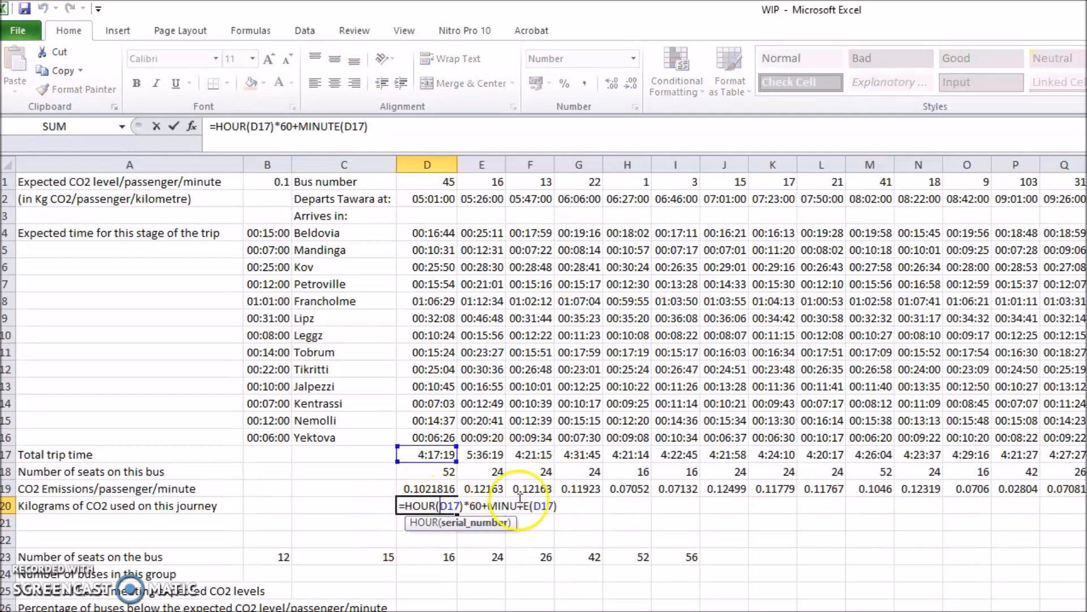
pyautogui.write('+')
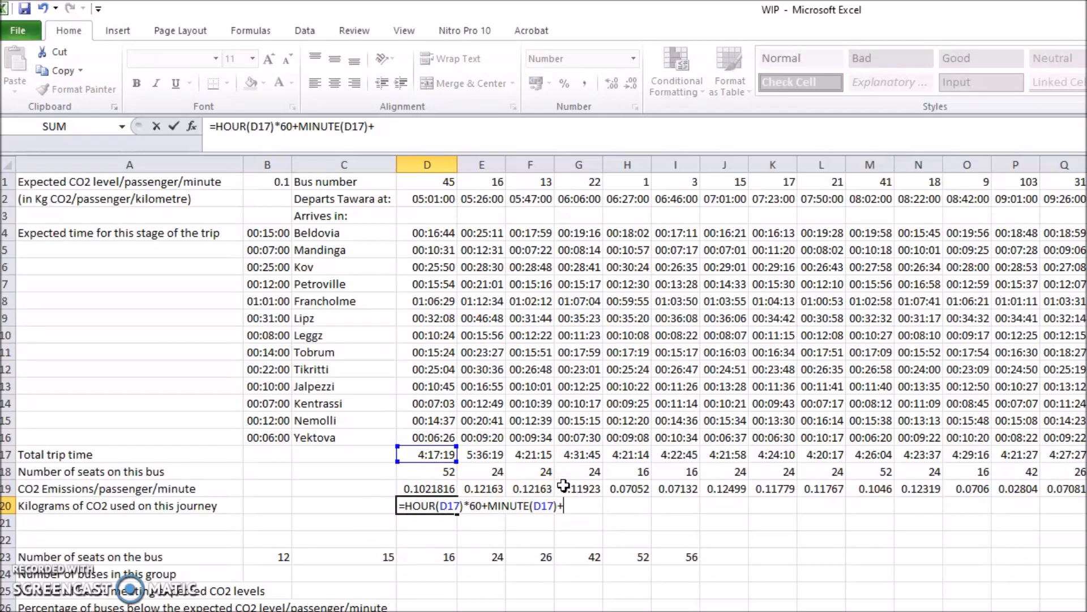
pyautogui.write('IF(SECOND')
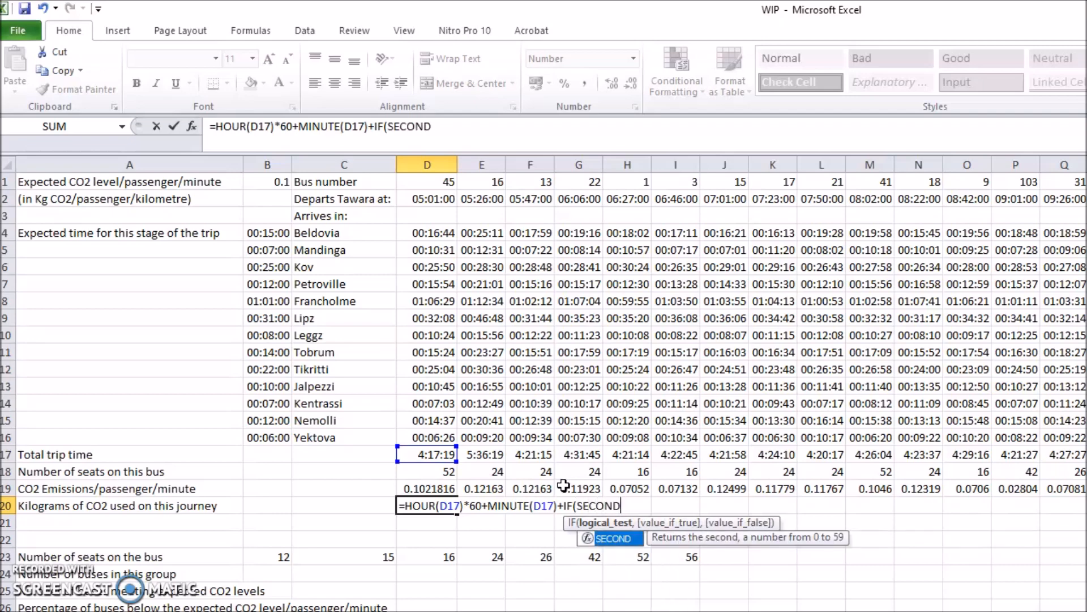
pyautogui.click(428, 453)
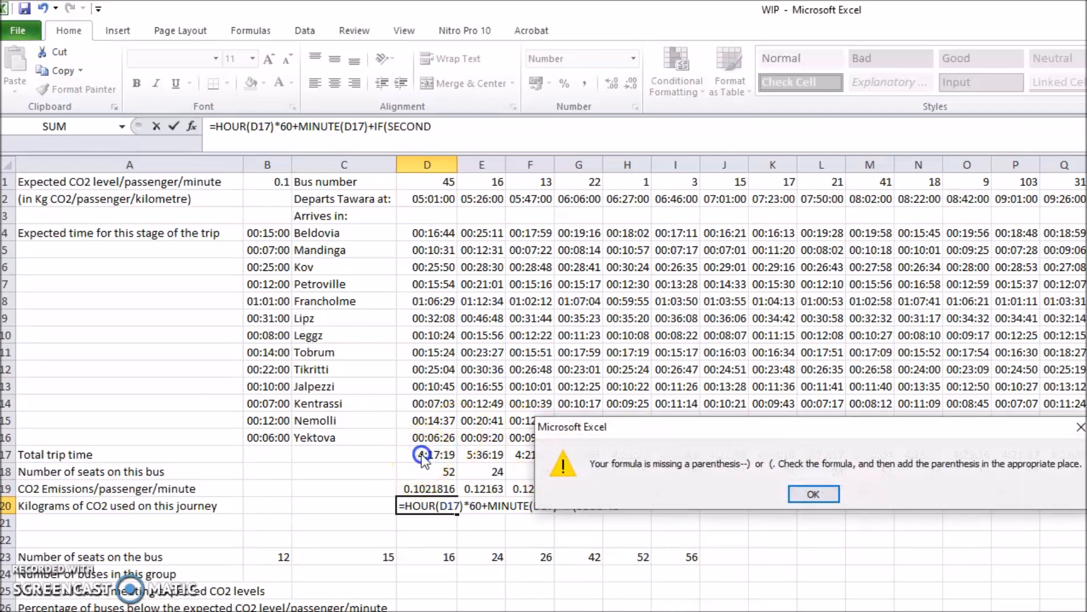
pyautogui.click(814, 494)
pyautogui.write('(')
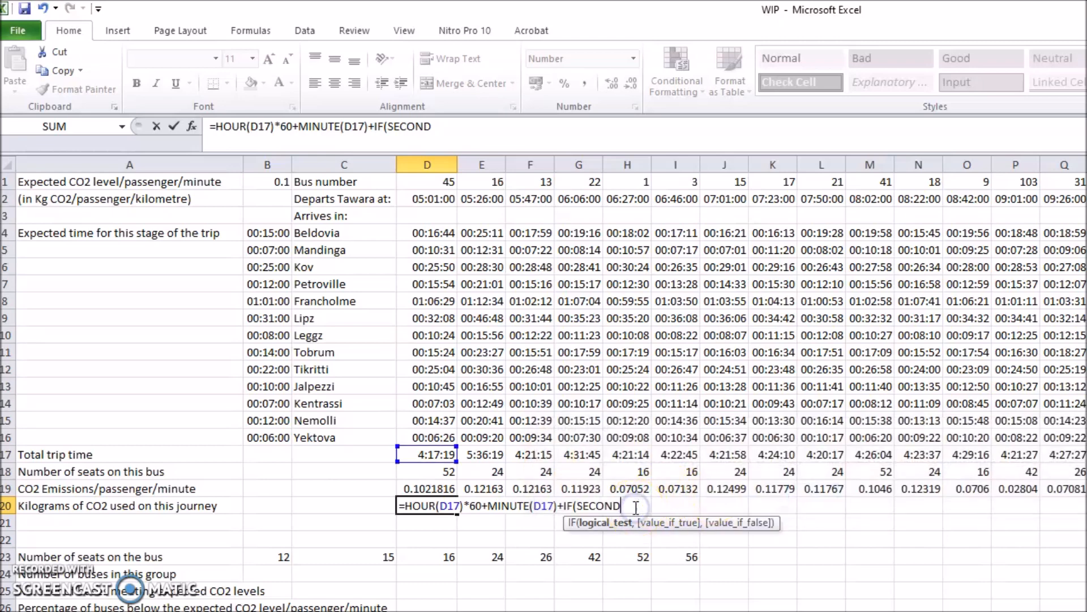
pyautogui.click(427, 454)
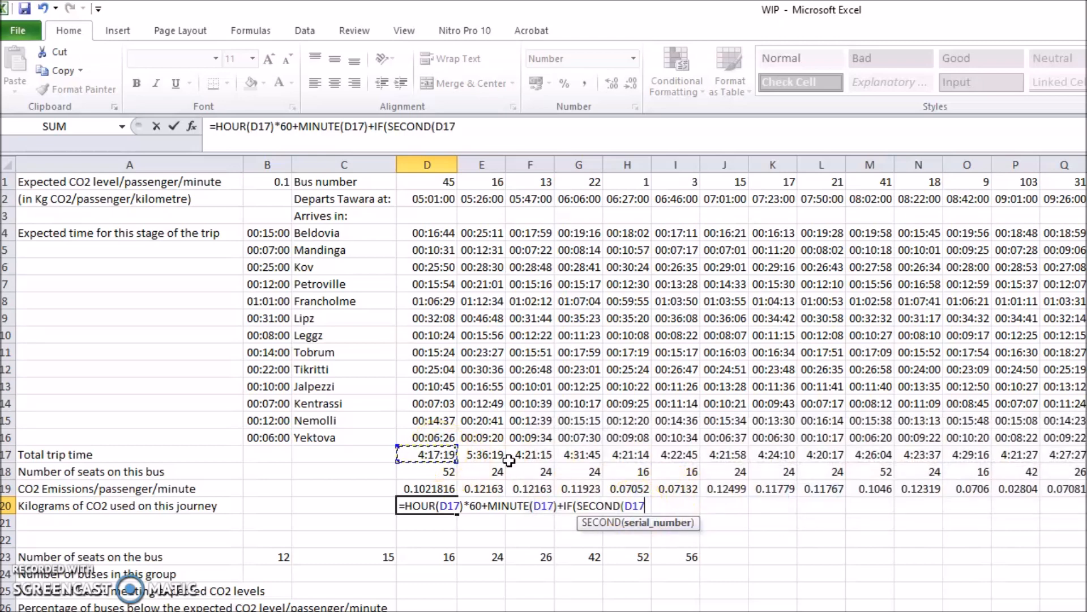
pyautogui.write(')>=')
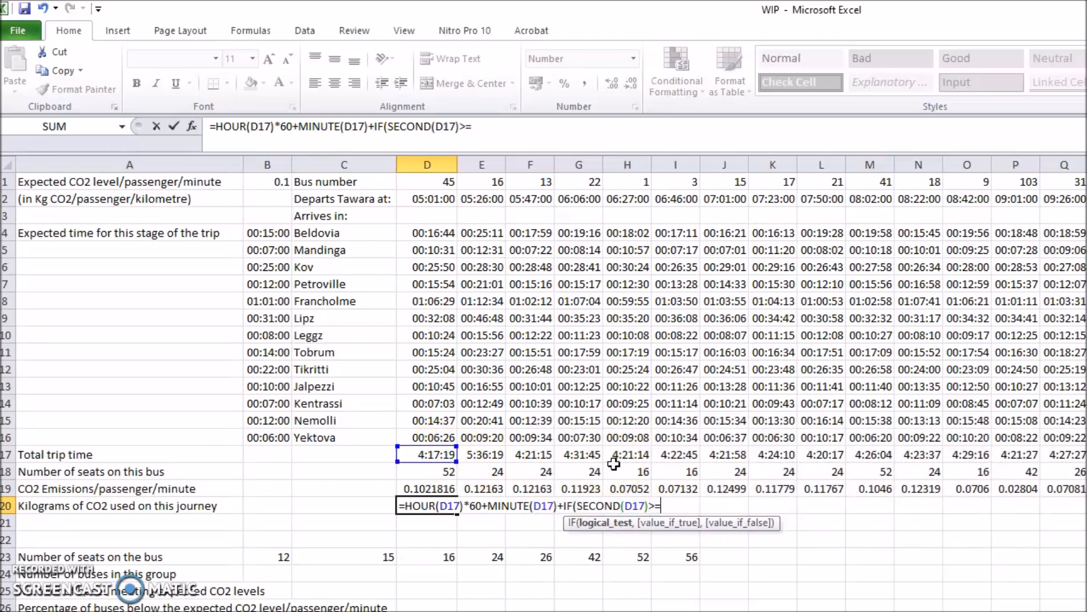
pyautogui.write('30,1,0')
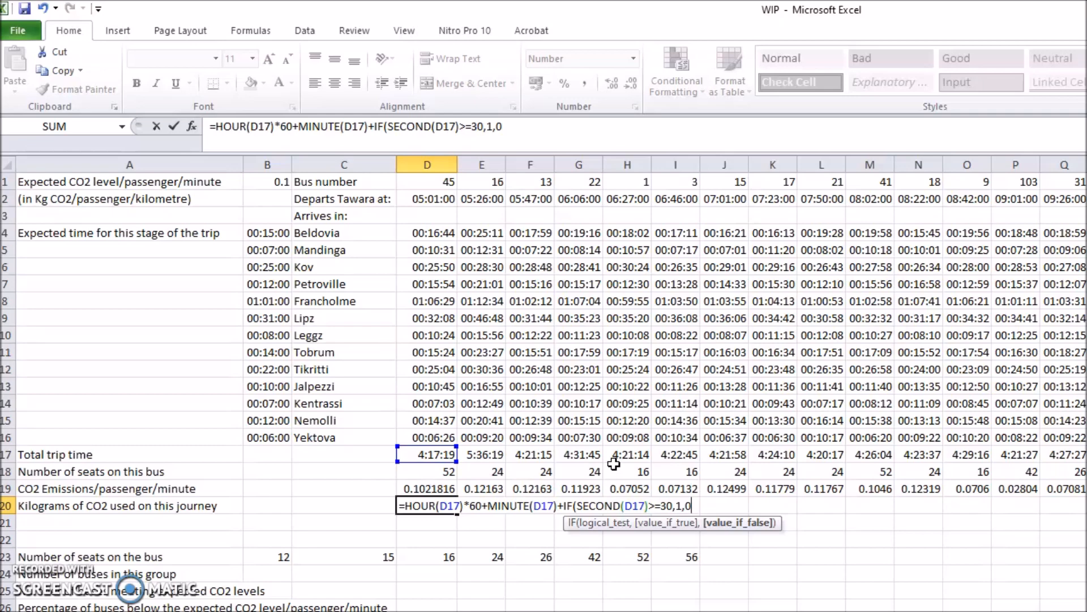
pyautogui.write(')')
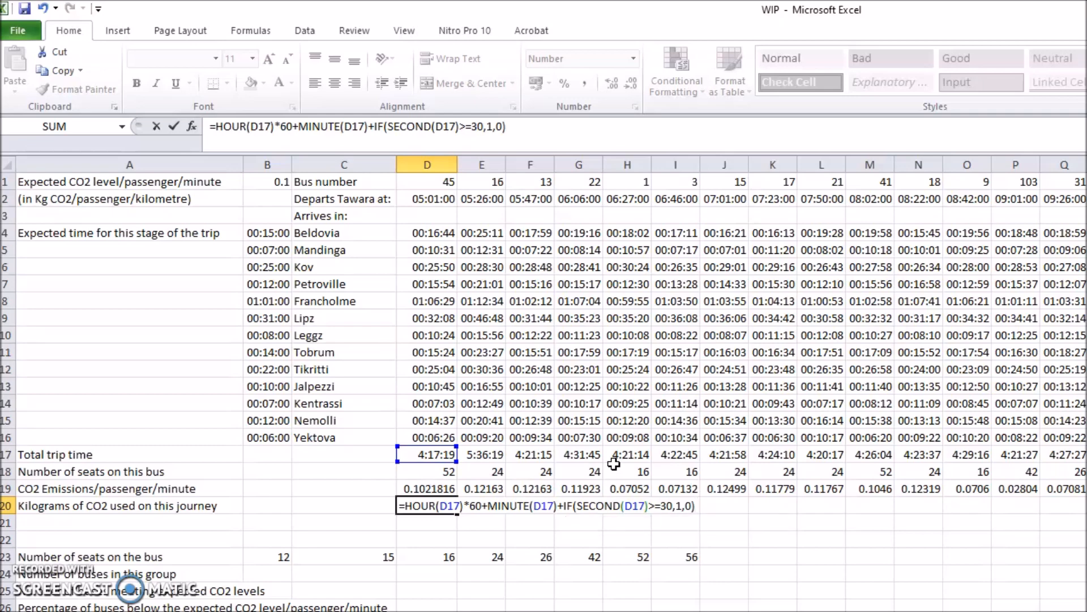
pyautogui.press('BackSpace')
pyautogui.write(')')
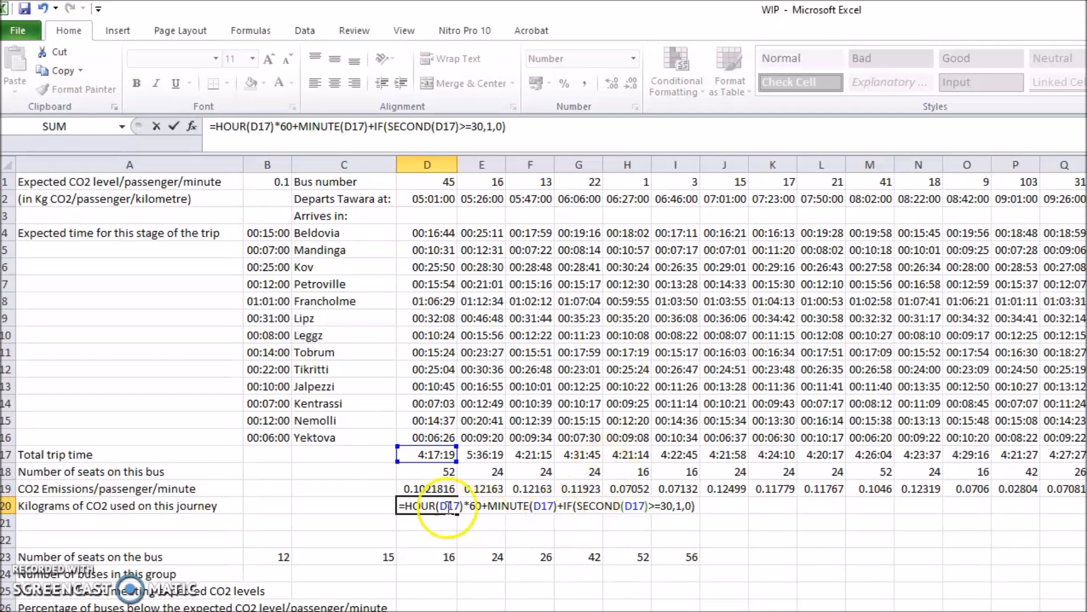
pyautogui.click(428, 507)
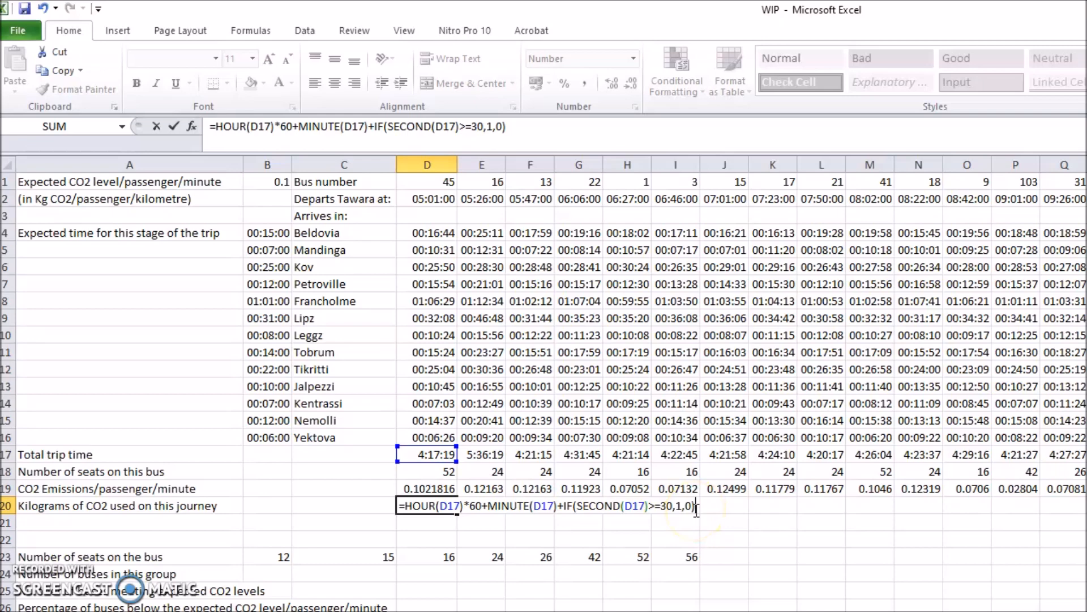
pyautogui.press('Return')
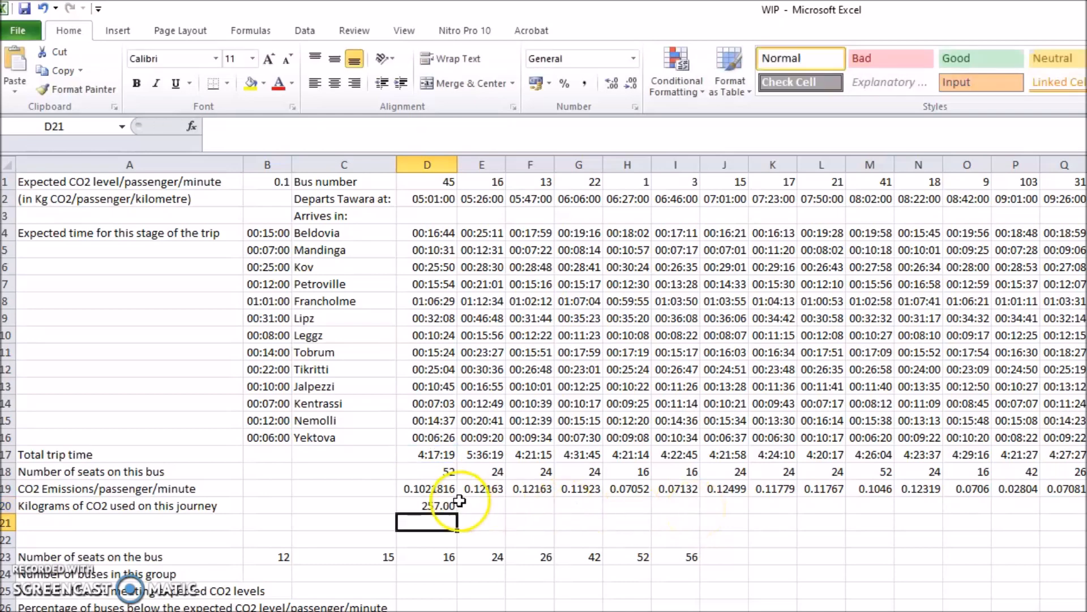
# Append *D19 to the D20 formula to multiply by the CO2 emissions per passenger per minute.
pyautogui.click(427, 506)
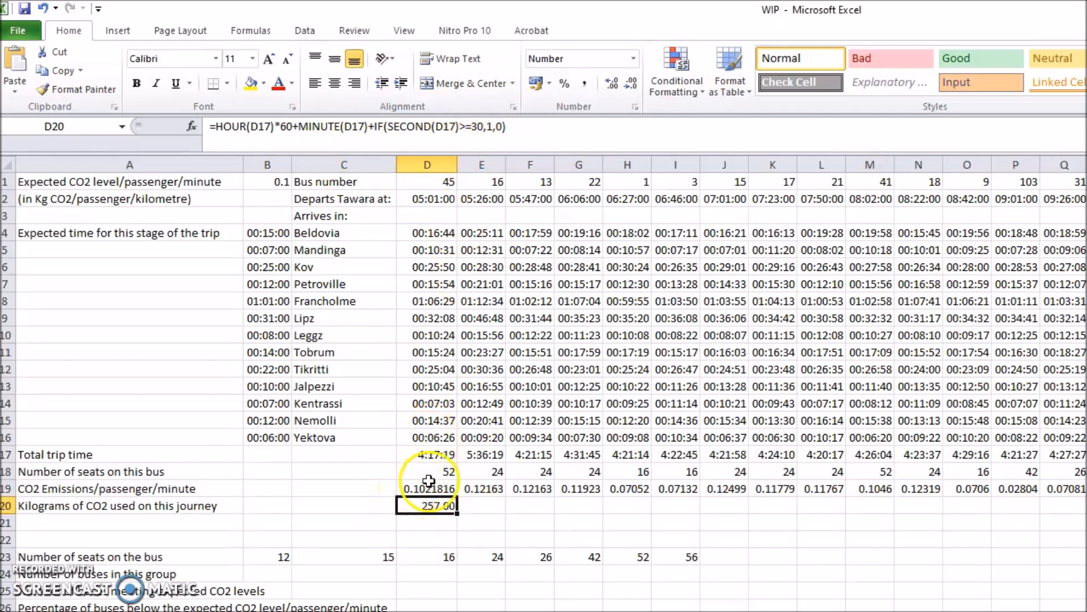
pyautogui.click(592, 142)
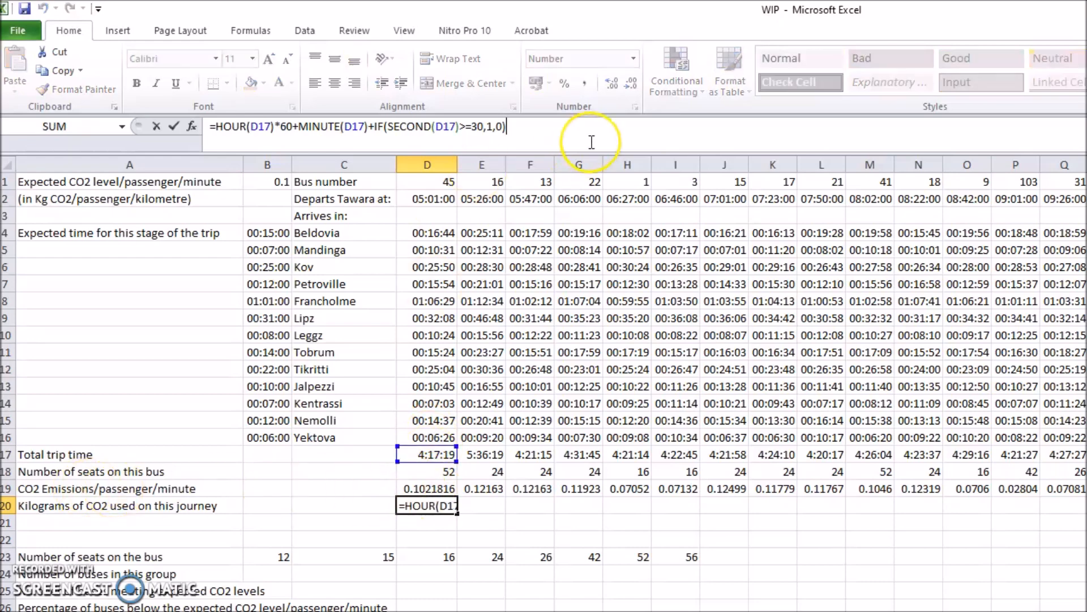
pyautogui.write('*D19')
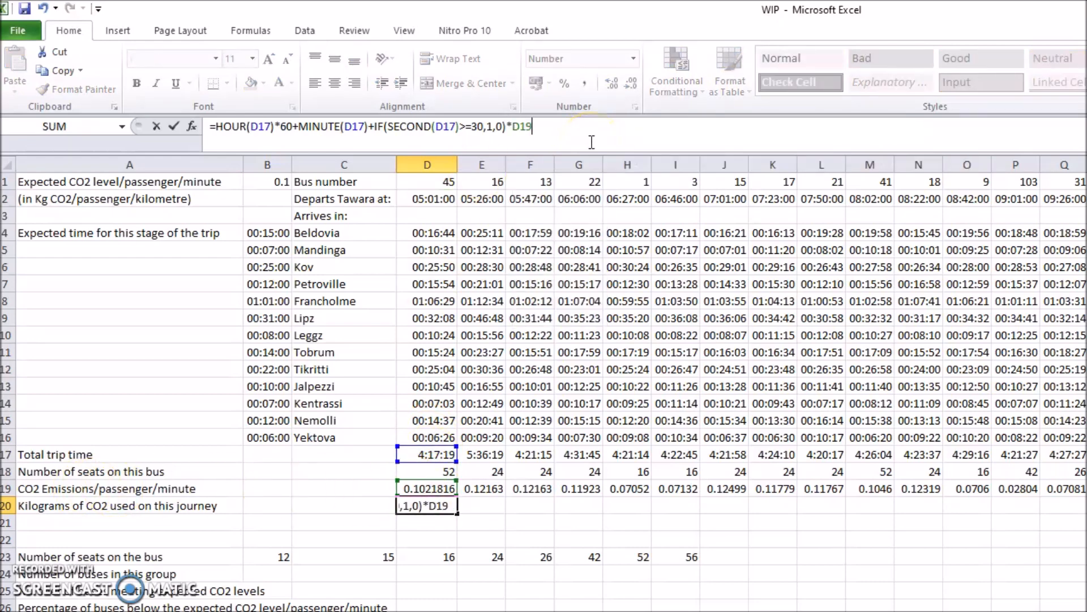
pyautogui.press('Return')
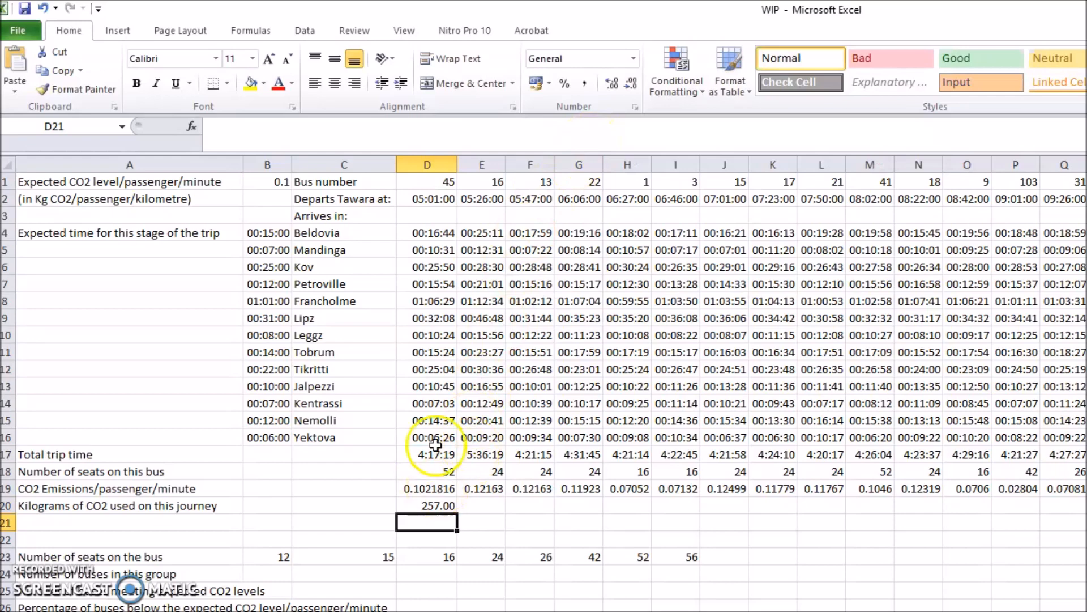
# Append *D18 to the D20 formula to multiply by the number of seats on the bus.
pyautogui.click(423, 493)
pyautogui.click(425, 505)
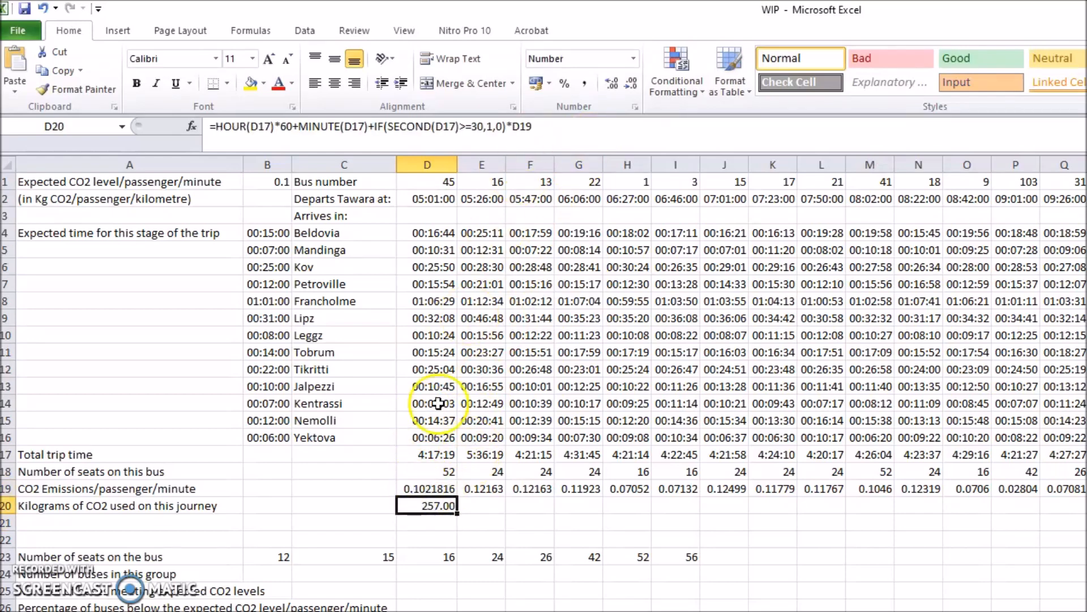
pyautogui.click(553, 143)
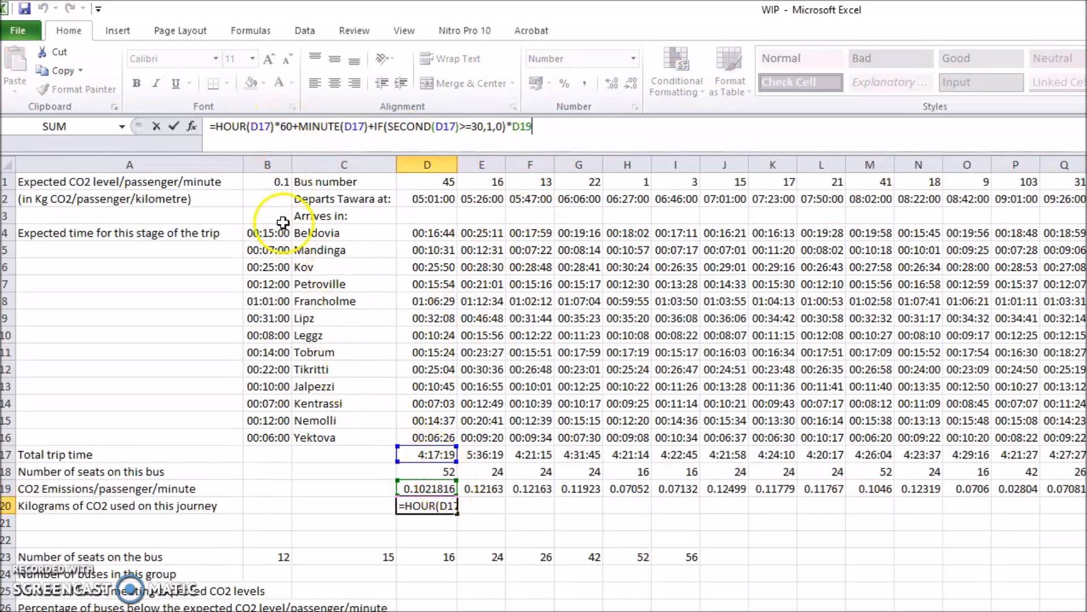
pyautogui.click(245, 126)
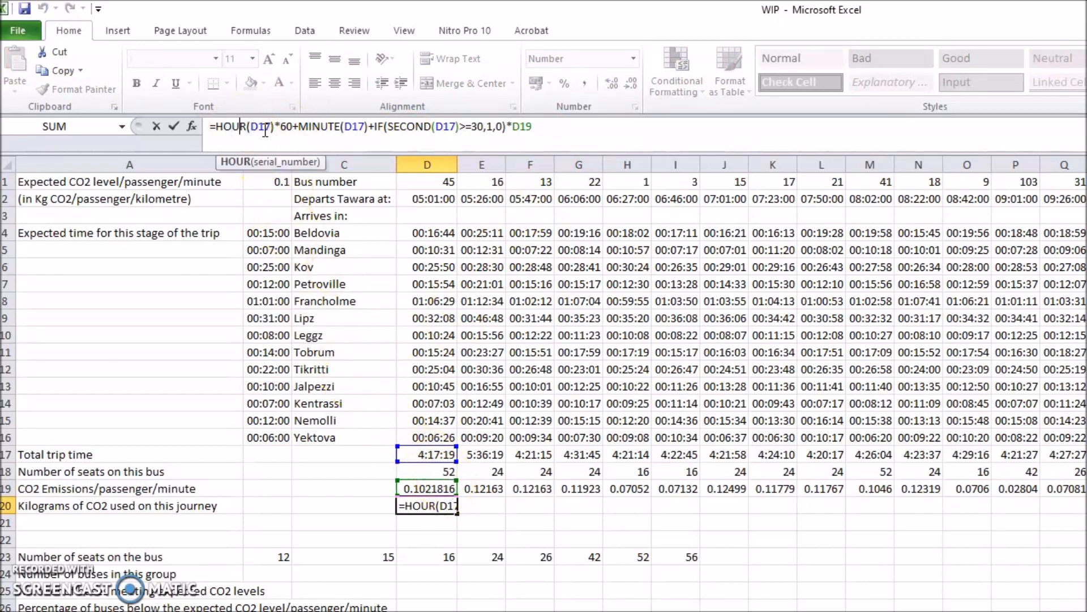
pyautogui.click(292, 133)
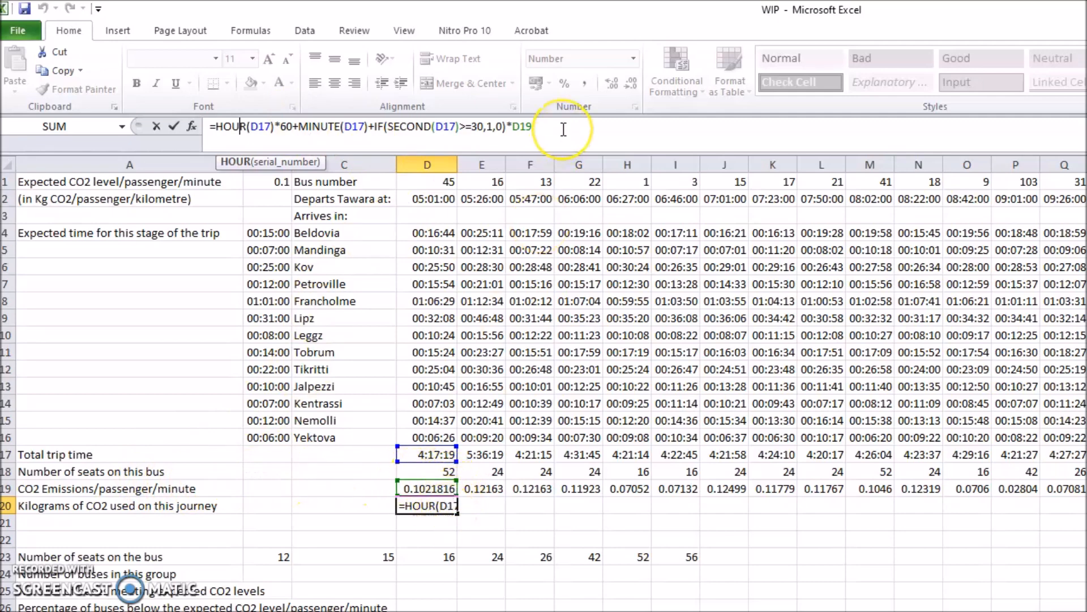
pyautogui.click(582, 132)
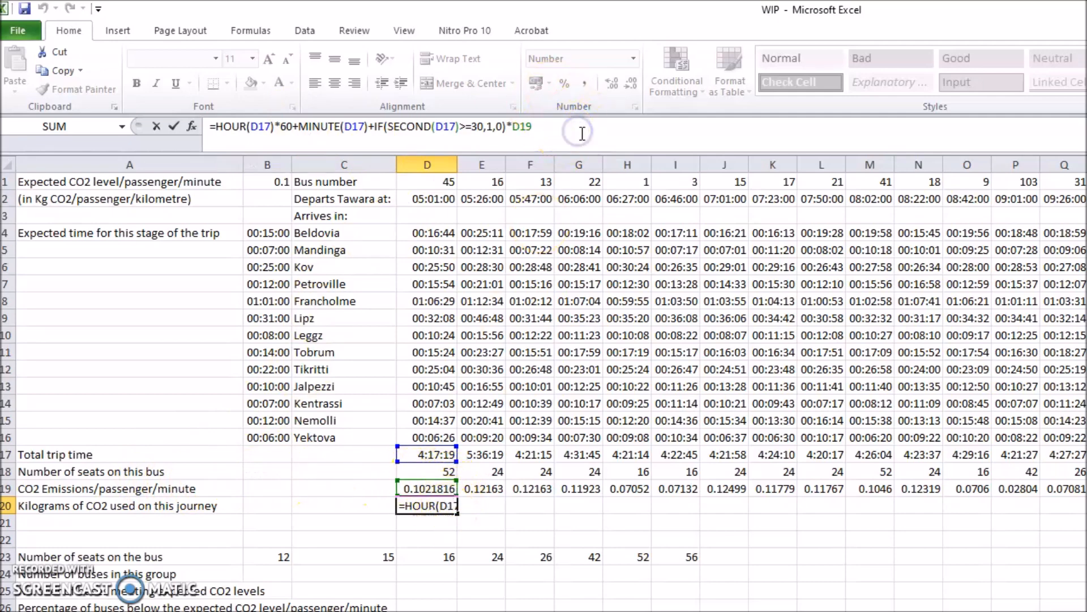
pyautogui.write('*d18')
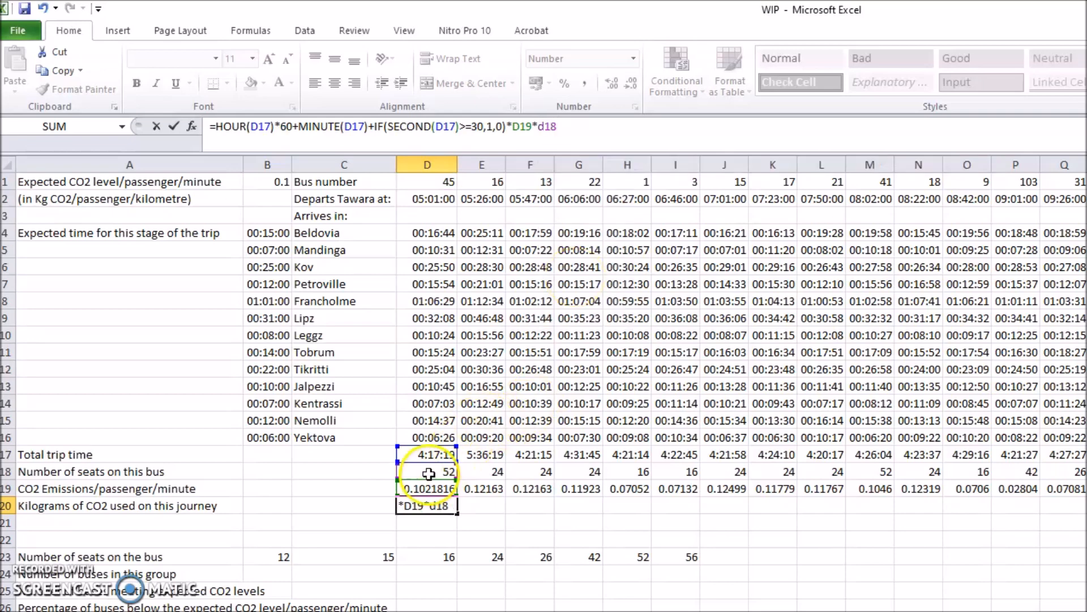
pyautogui.press('Return')
# Fill the kilograms of CO2 formula from D20 across to E20.
pyautogui.click(426, 506)
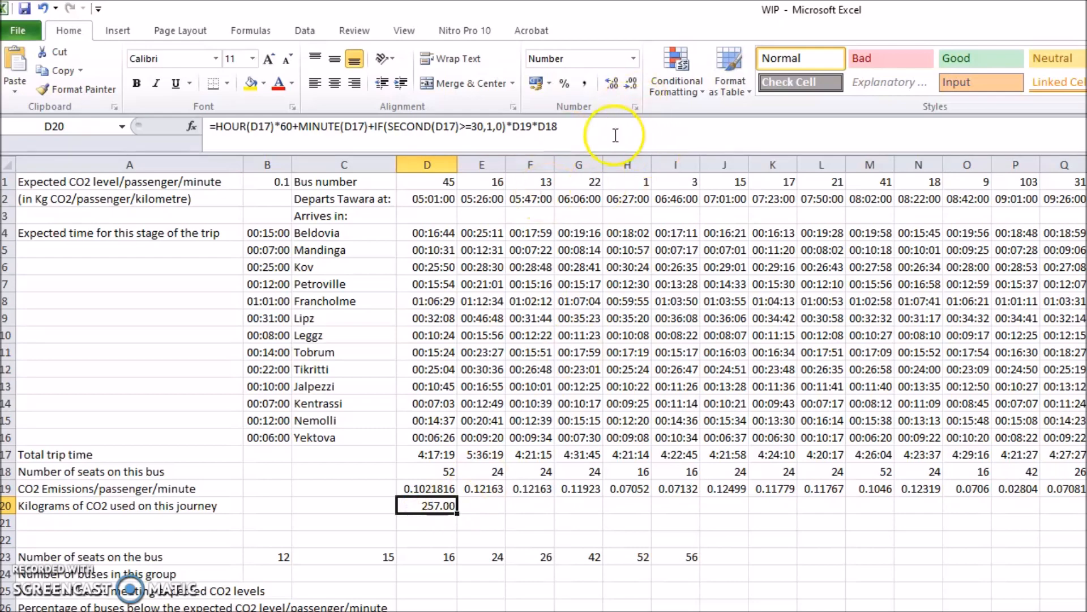
pyautogui.moveTo(456, 513); pyautogui.dragTo(495, 514)
pyautogui.click(522, 509)
# Enclose HOUR(D17)*60 in parentheses within the D20 formula.
pyautogui.click(430, 504)
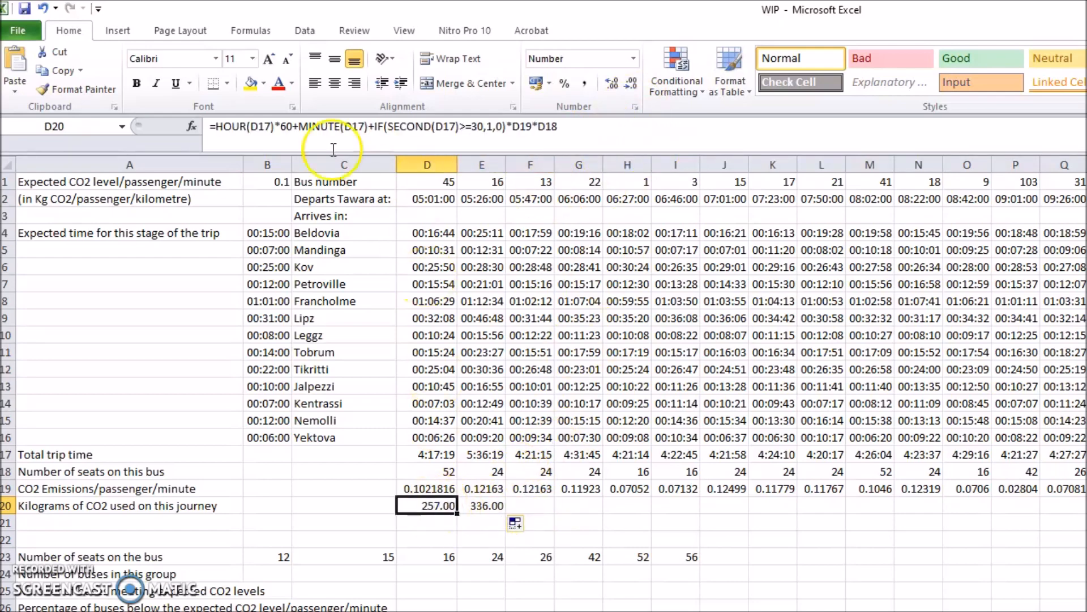
pyautogui.click(221, 125)
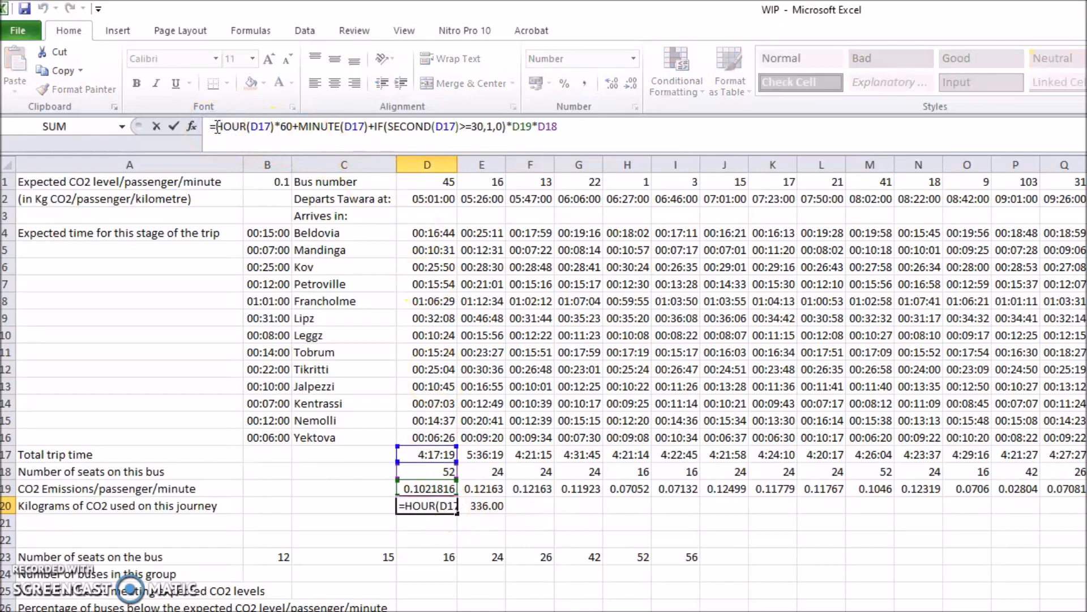
pyautogui.write('s')
pyautogui.press('BackSpace')
pyautogui.write('(')
pyautogui.click(298, 126)
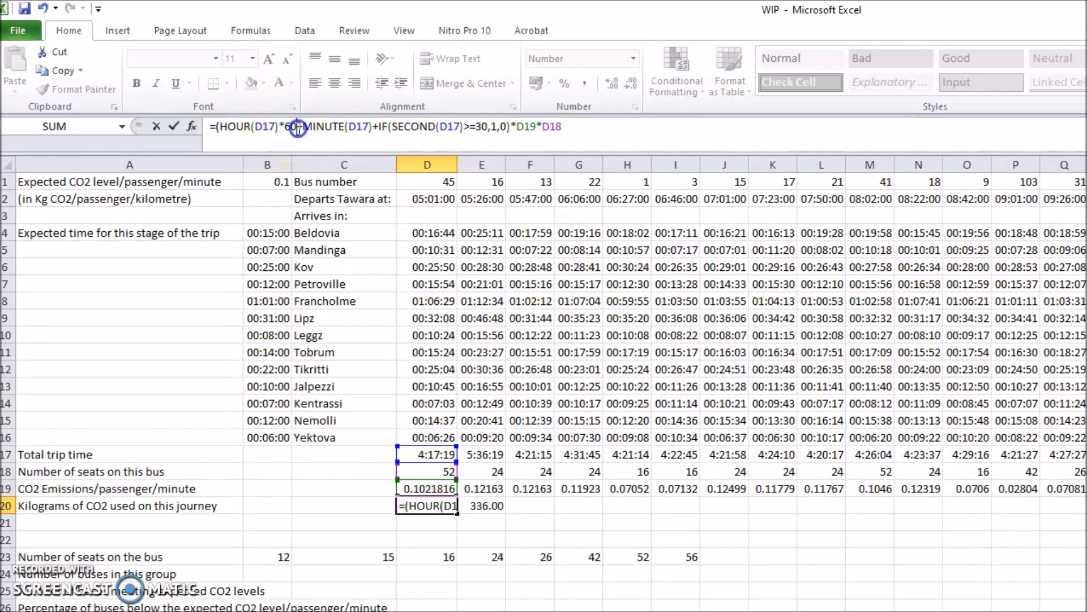
pyautogui.write(')')
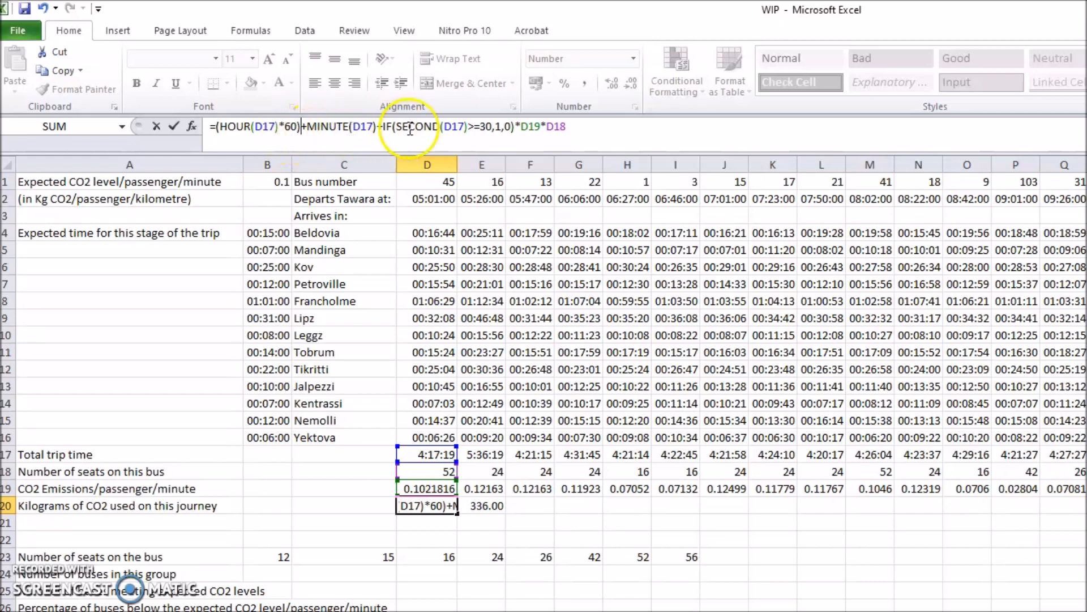
pyautogui.click(567, 127)
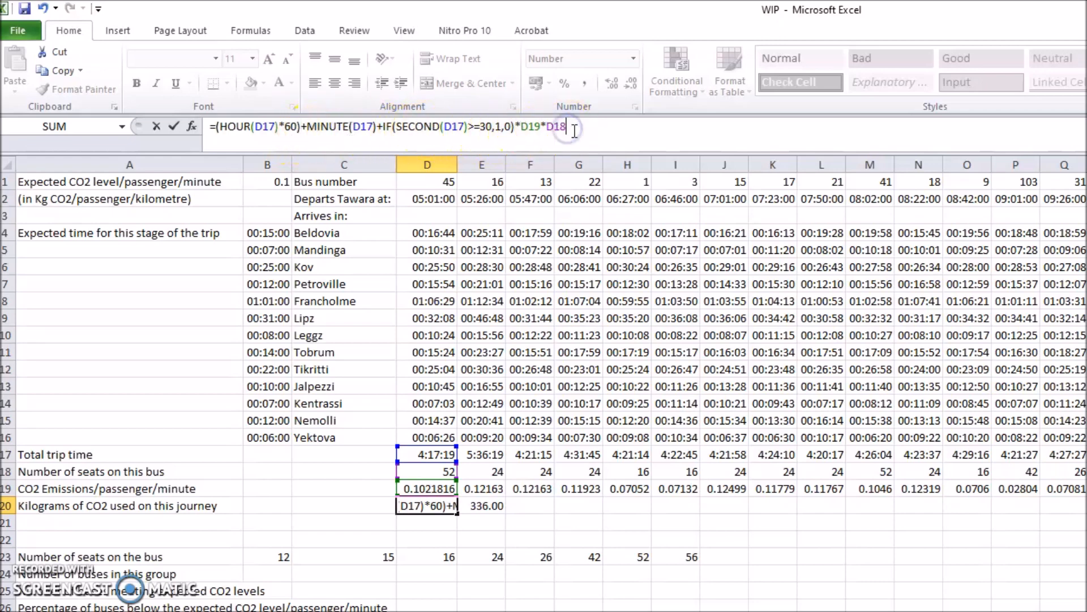
pyautogui.press('Return')
# Examine the hour, minute and second parts of the D20 formula one by one.
pyautogui.click(434, 504)
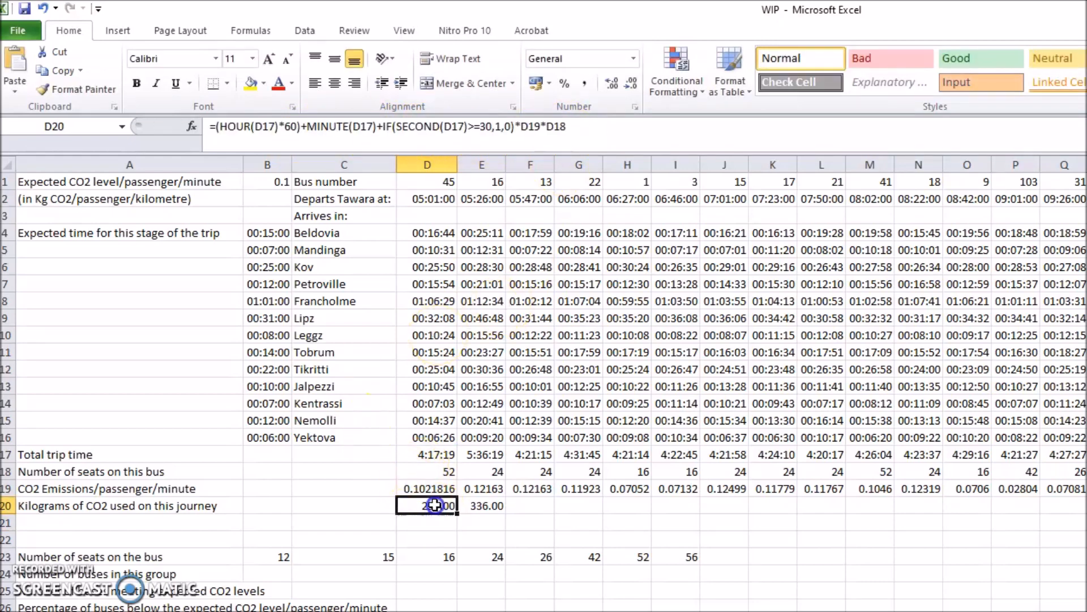
pyautogui.click(250, 127)
pyautogui.click(220, 128)
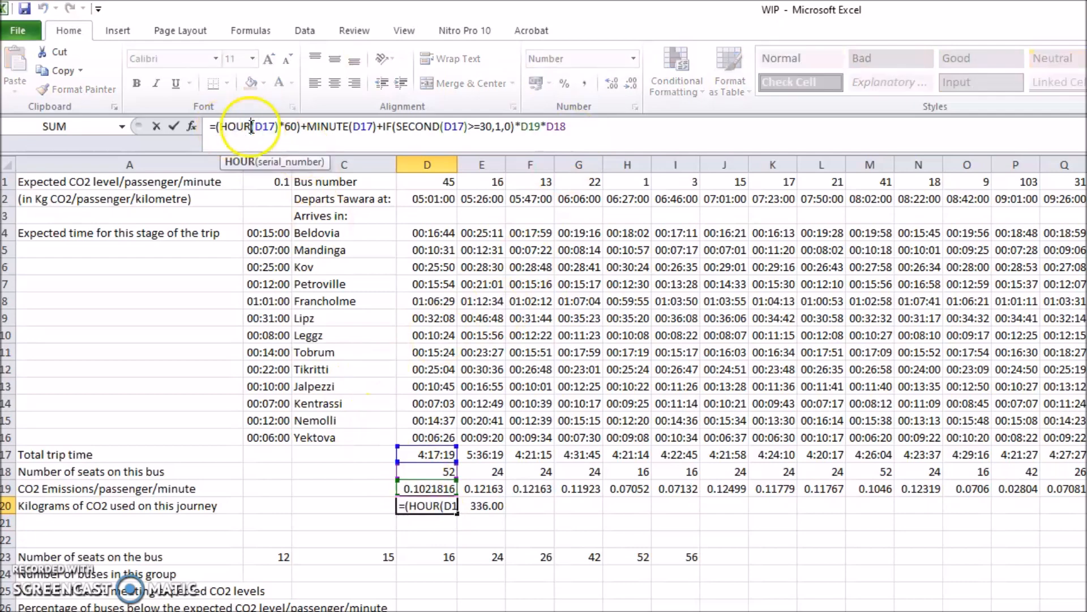
pyautogui.click(294, 125)
pyautogui.moveTo(299, 127); pyautogui.dragTo(372, 130)
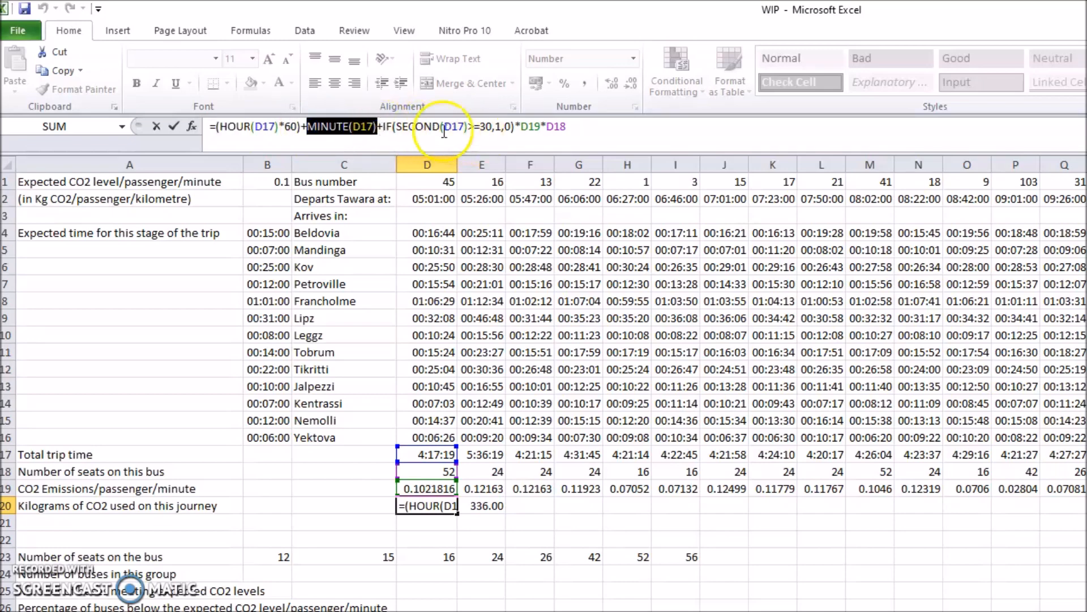
pyautogui.click(512, 127)
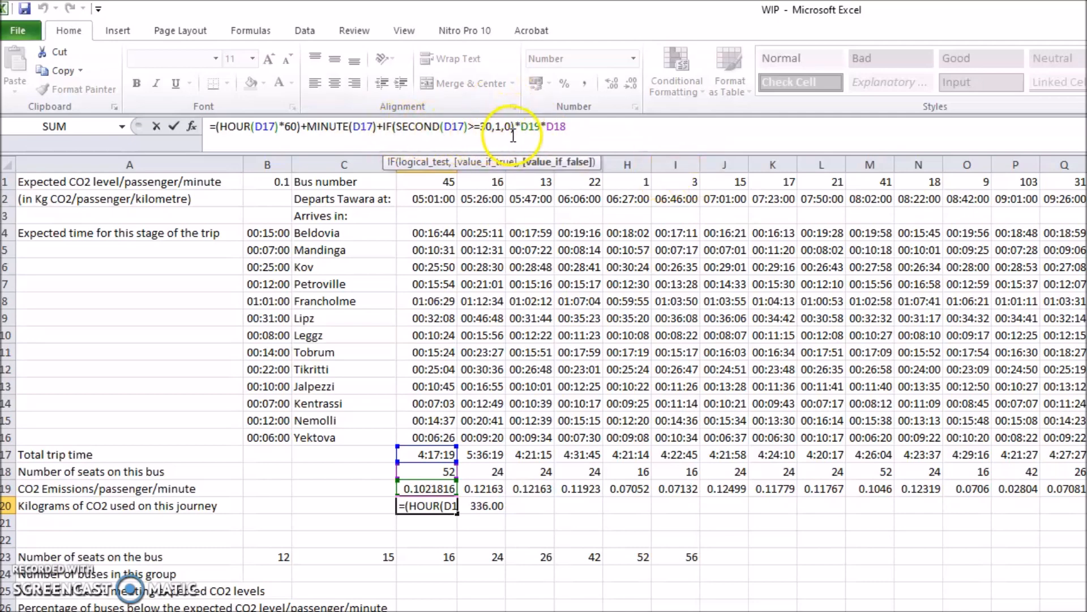
pyautogui.moveTo(511, 126); pyautogui.dragTo(393, 127)
pyautogui.click(377, 127)
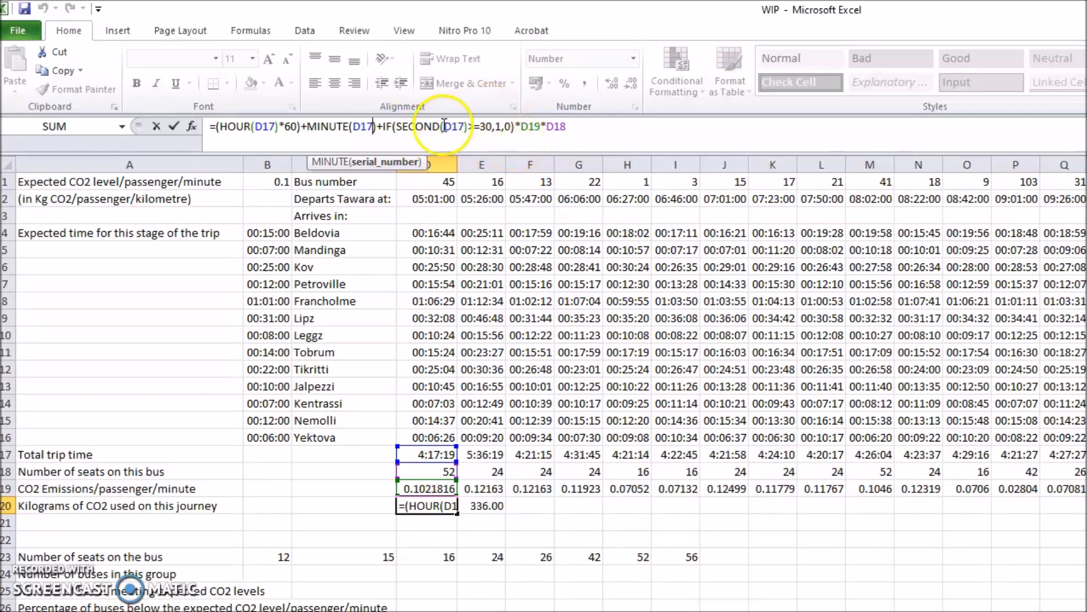
# Remove *D19*D18 from the end of the D20 formula.
pyautogui.click(516, 127)
pyautogui.click(548, 127)
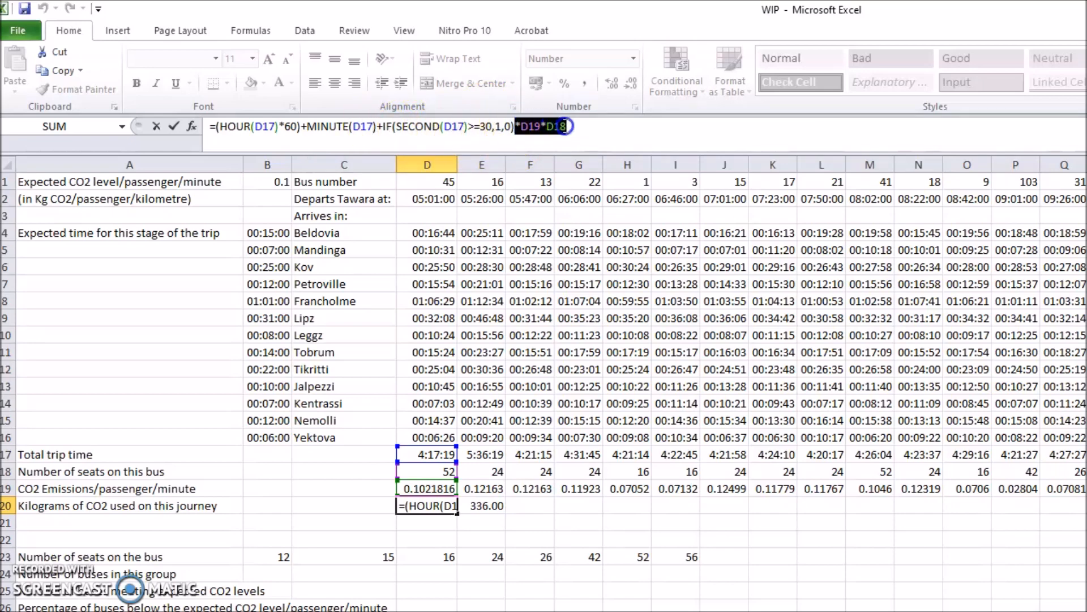
pyautogui.press('BackSpace')
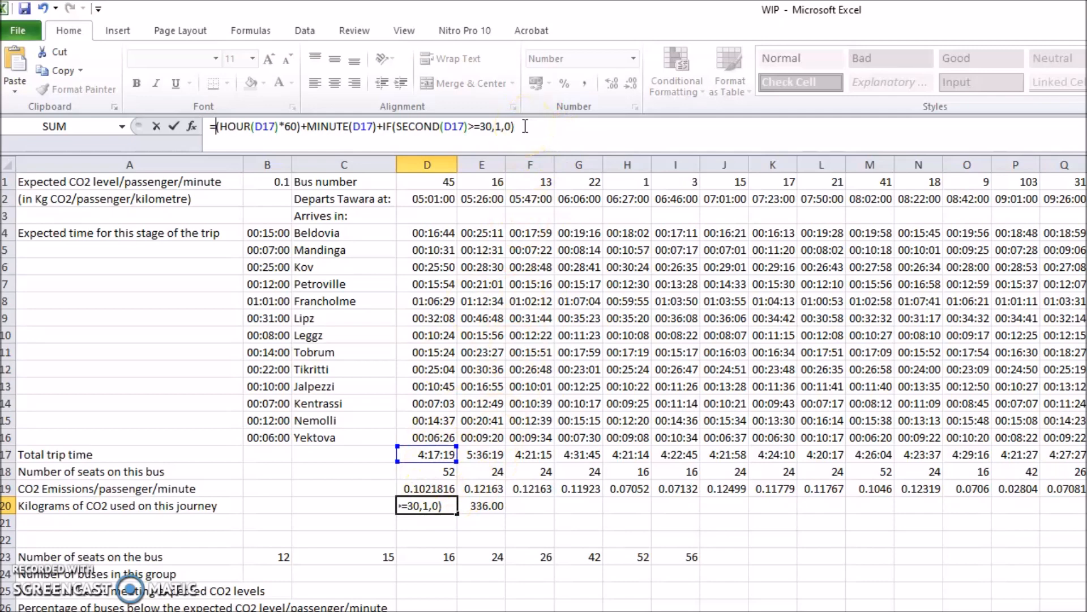
# Insert D19*D18+ directly after the equals sign in the D20 formula, ahead of (HOUR(D17)*60).
pyautogui.write('*D19*D18')
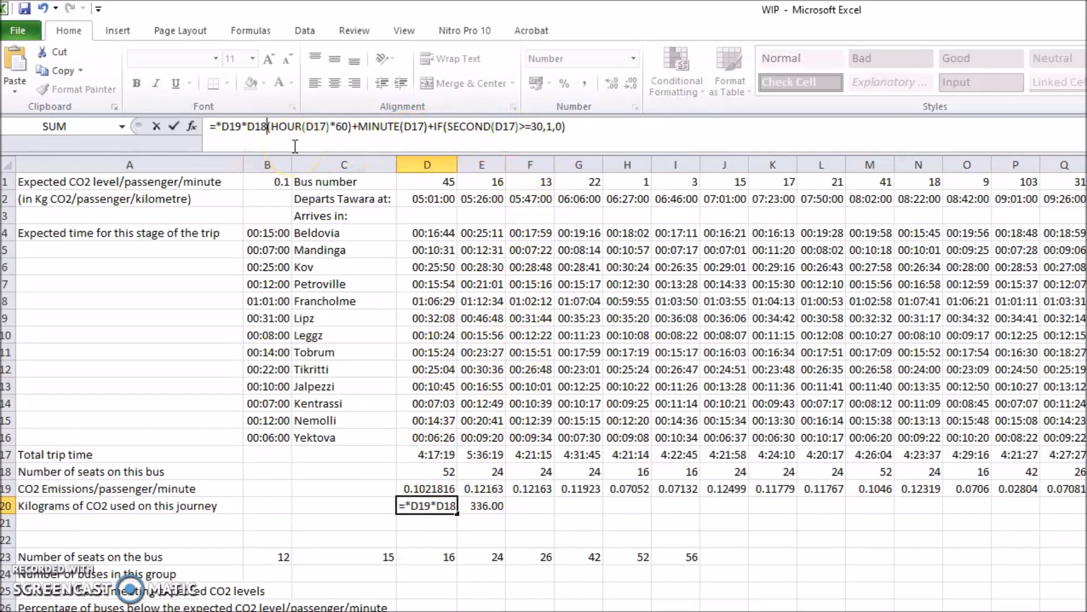
pyautogui.write('+')
pyautogui.click(225, 126)
pyautogui.press('BackSpace')
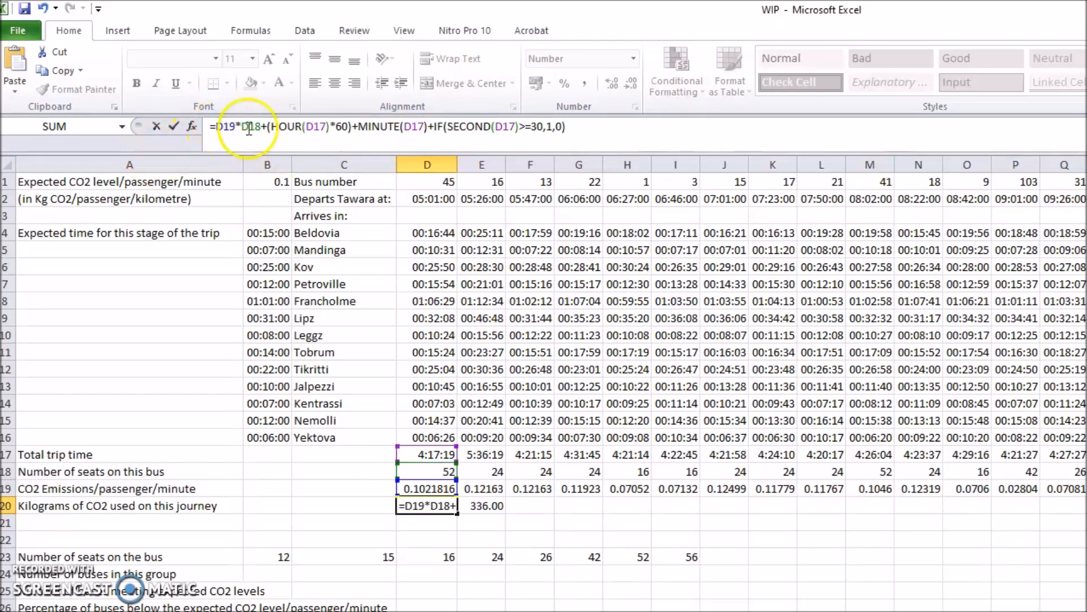
# Replace the plus sign after D18 with a multiplication sign, making D20 =D19*D18*(HOUR(D17)*60)+MINUTE(D17)+IF(SECOND(D17)>=30,1,0).
pyautogui.moveTo(267, 125); pyautogui.dragTo(379, 129)
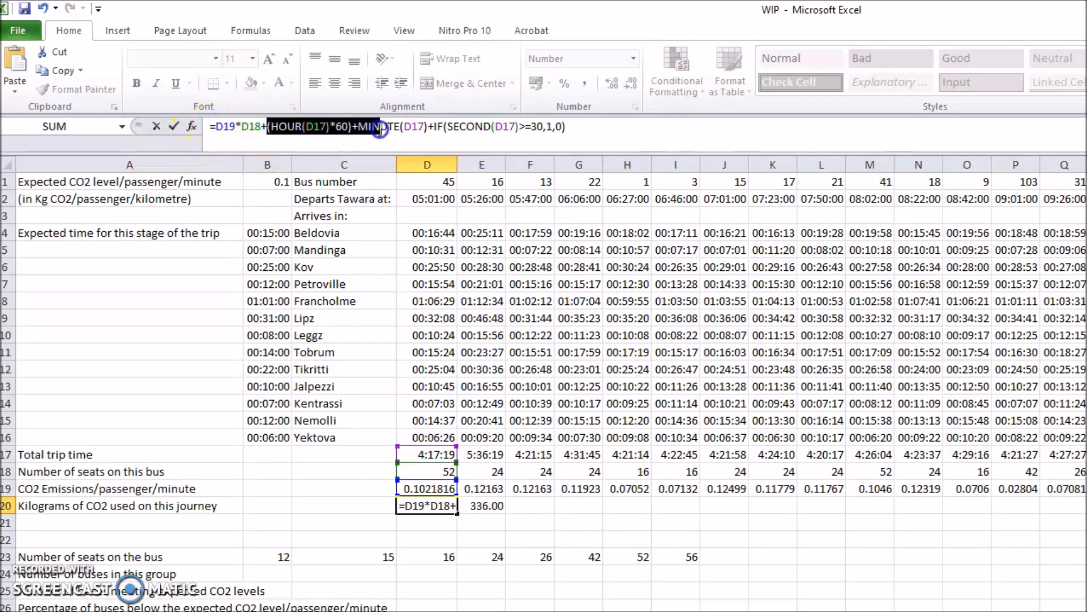
pyautogui.click(350, 129)
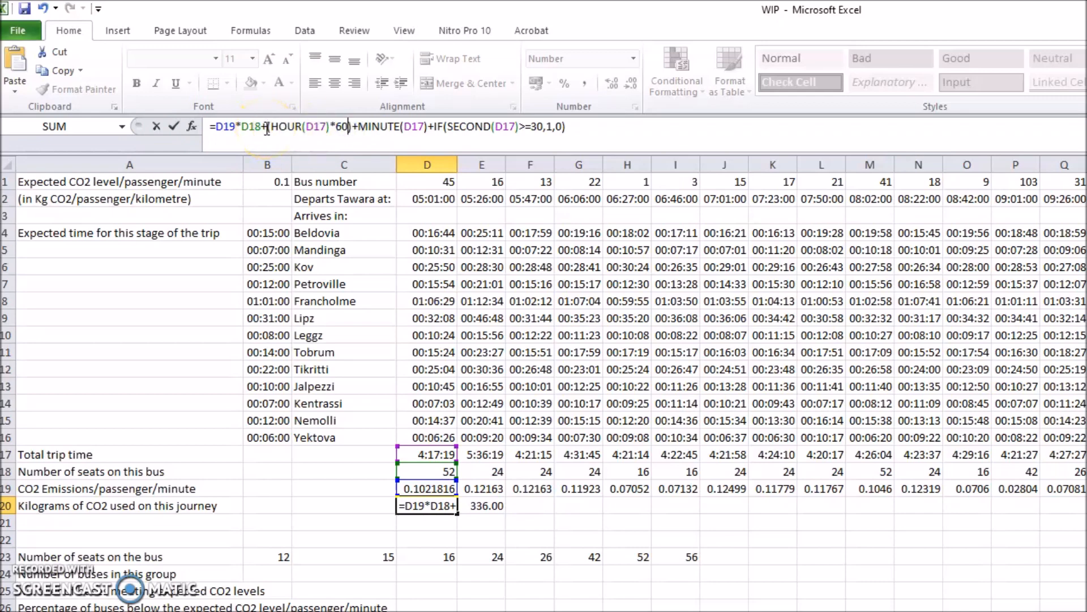
pyautogui.press('BackSpace')
pyautogui.write('*')
pyautogui.click(232, 128)
pyautogui.moveTo(270, 128); pyautogui.dragTo(350, 130)
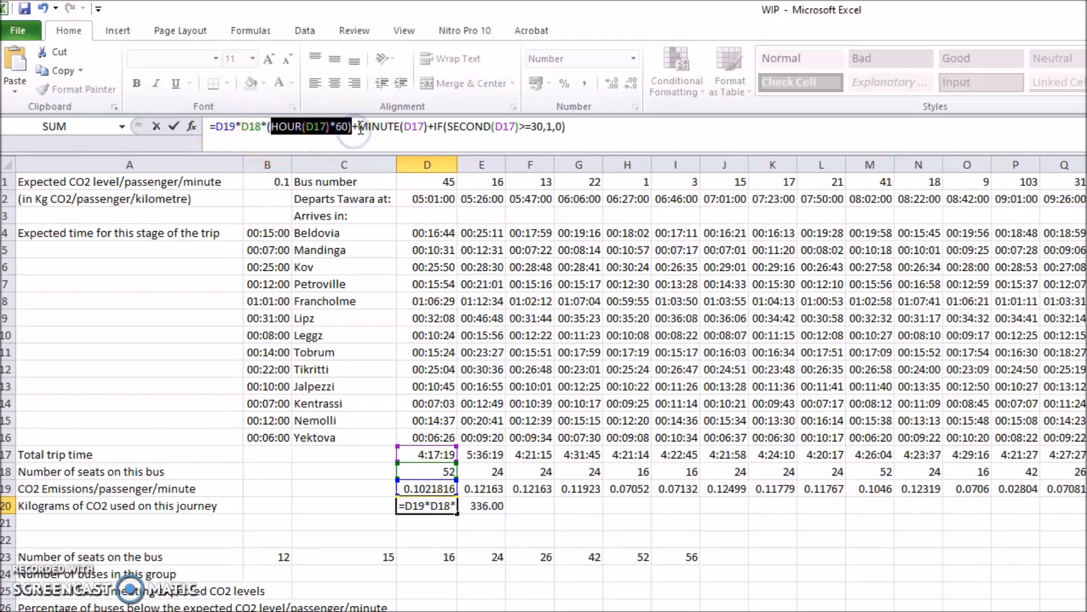
pyautogui.click(260, 128)
pyautogui.moveTo(349, 131); pyautogui.dragTo(567, 127)
pyautogui.click(575, 129)
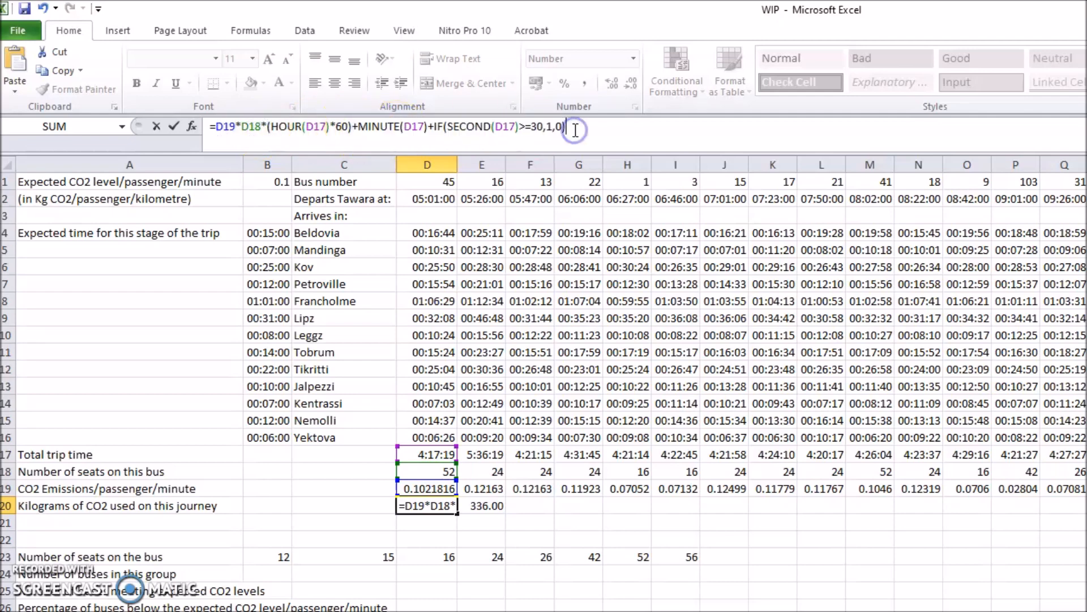
pyautogui.press('Return')
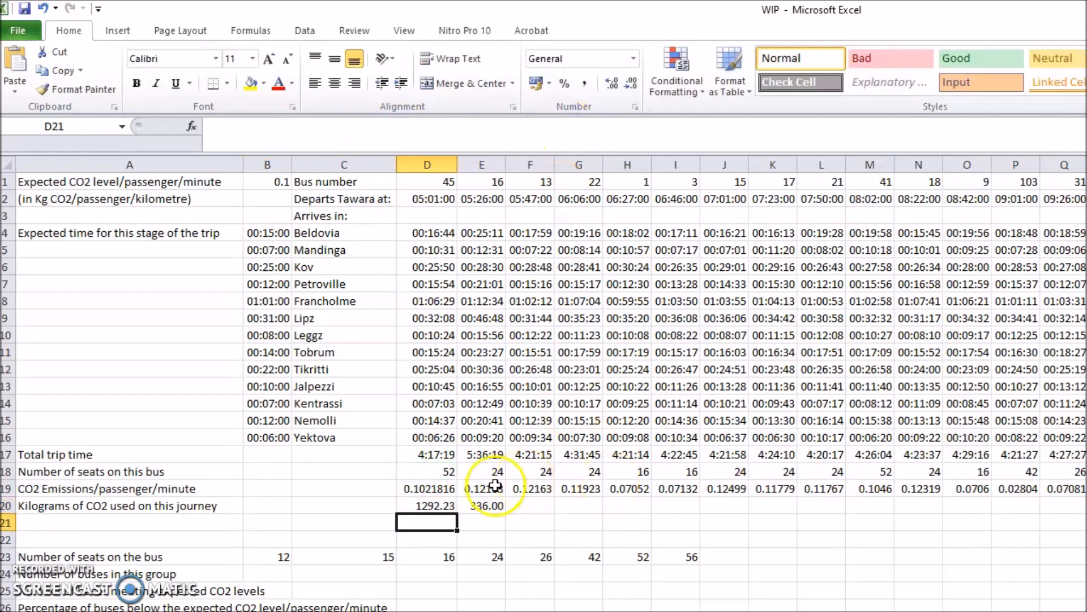
# Fill the kilograms of CO2 formula from D20 across row 20 for all the remaining buses.
pyautogui.click(439, 508)
pyautogui.moveTo(458, 514); pyautogui.dragTo(1085, 514)
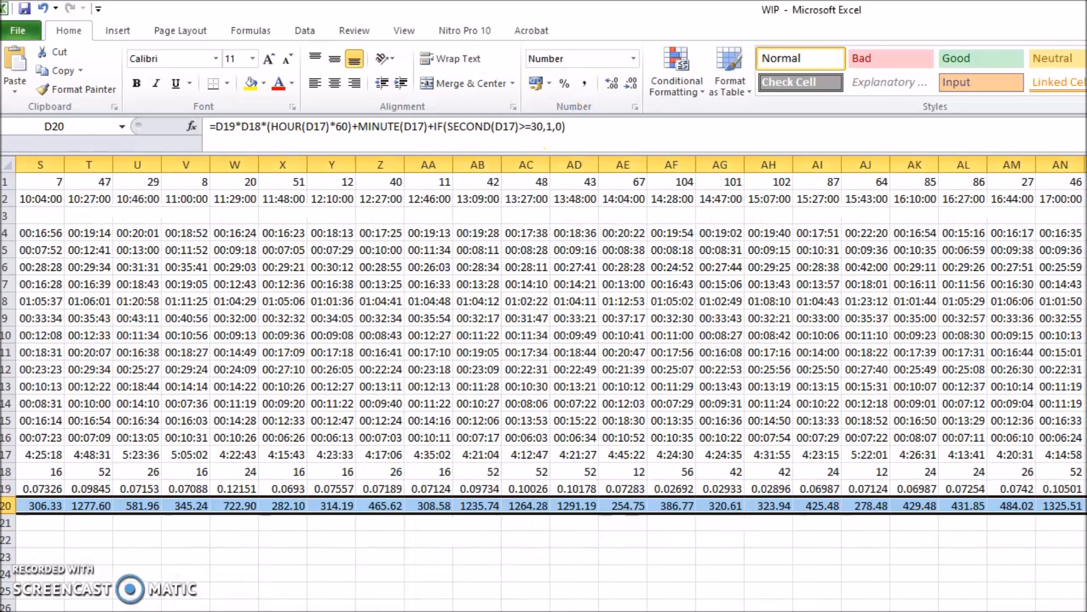
pyautogui.click(394, 525)
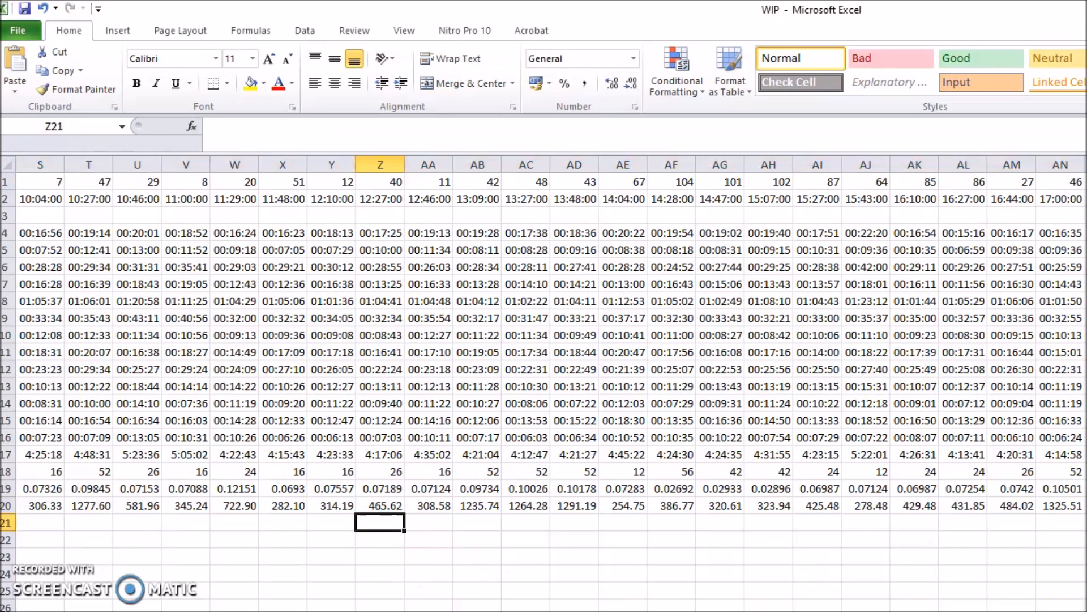
pyautogui.hscroll(-6, 544, 383)
pyautogui.click(421, 505)
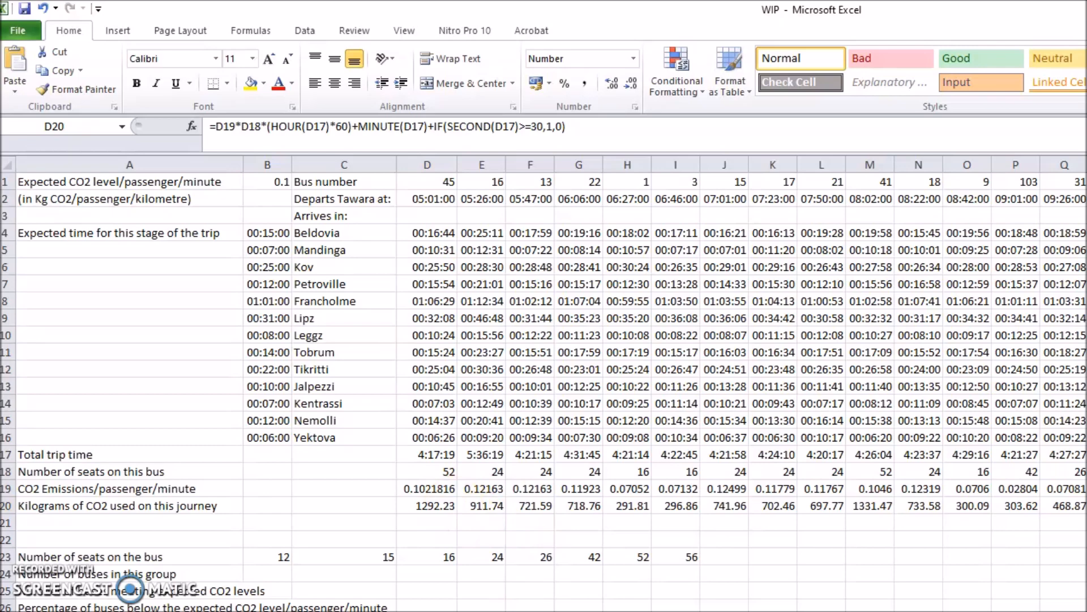
# Switch to the exam paper in Nitro Pro and highlight the row 24 instruction on the number of buses per group.
pyautogui.hotkey('alt', 'Tab')
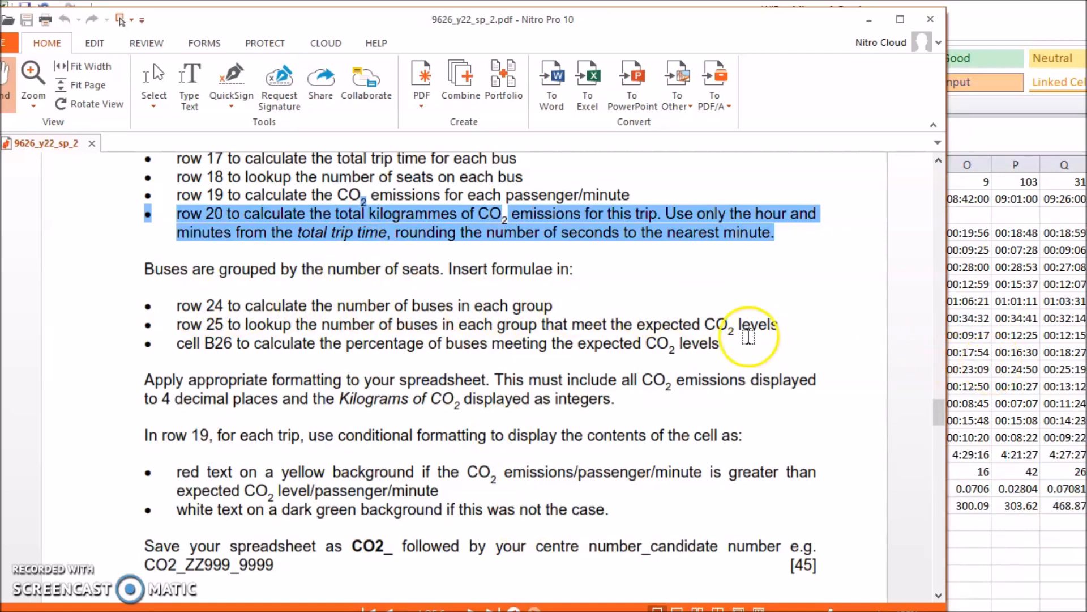
pyautogui.moveTo(175, 305); pyautogui.dragTo(553, 306)
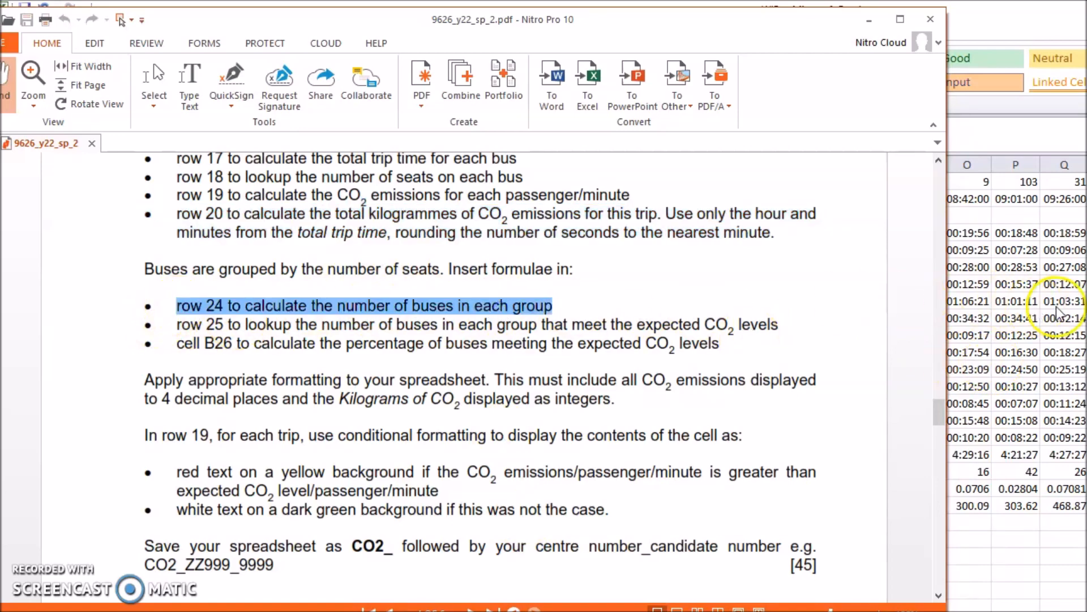
pyautogui.hotkey('alt', 'Tab')
# Examine the seat group sizes in row 23 and compare them with the buses' seat numbers in row 18.
pyautogui.click(283, 574)
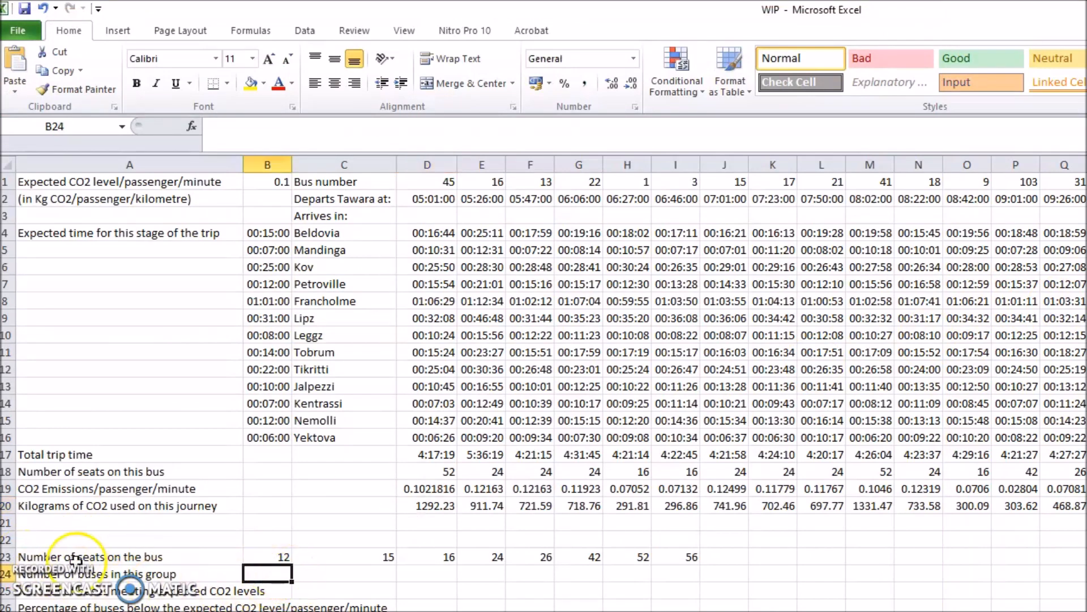
pyautogui.click(355, 553)
pyautogui.click(444, 555)
pyautogui.click(492, 555)
pyautogui.click(569, 555)
pyautogui.click(673, 553)
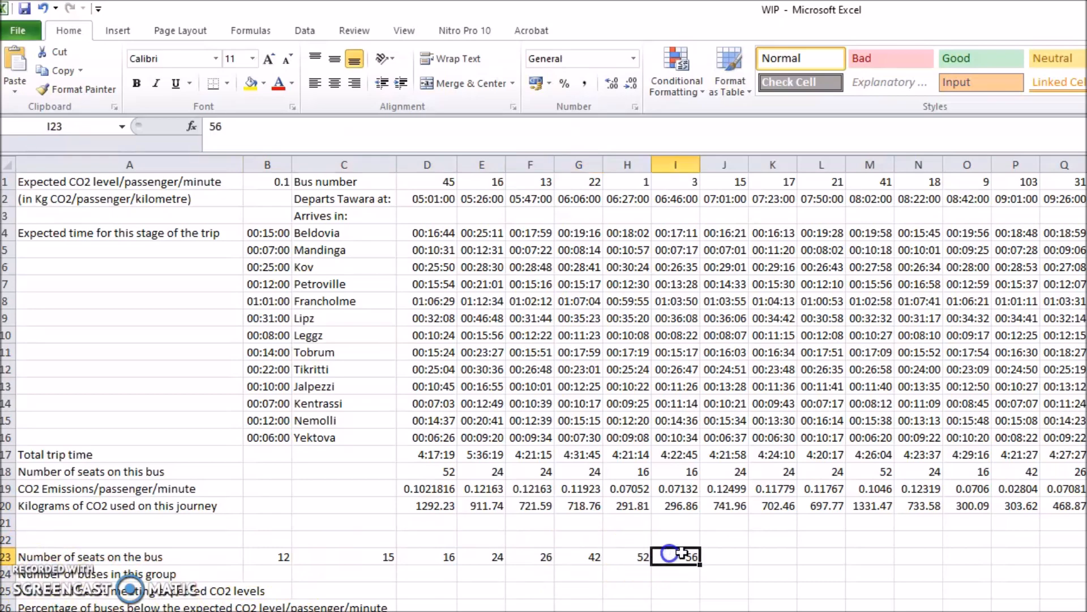
pyautogui.click(441, 471)
pyautogui.click(487, 472)
pyautogui.click(533, 471)
pyautogui.click(592, 471)
pyautogui.click(623, 470)
pyautogui.click(674, 471)
# Enter =COUNTIF(D18:AW18,B23) in B24 to count the buses in the group, and fill it across to I24.
pyautogui.click(266, 574)
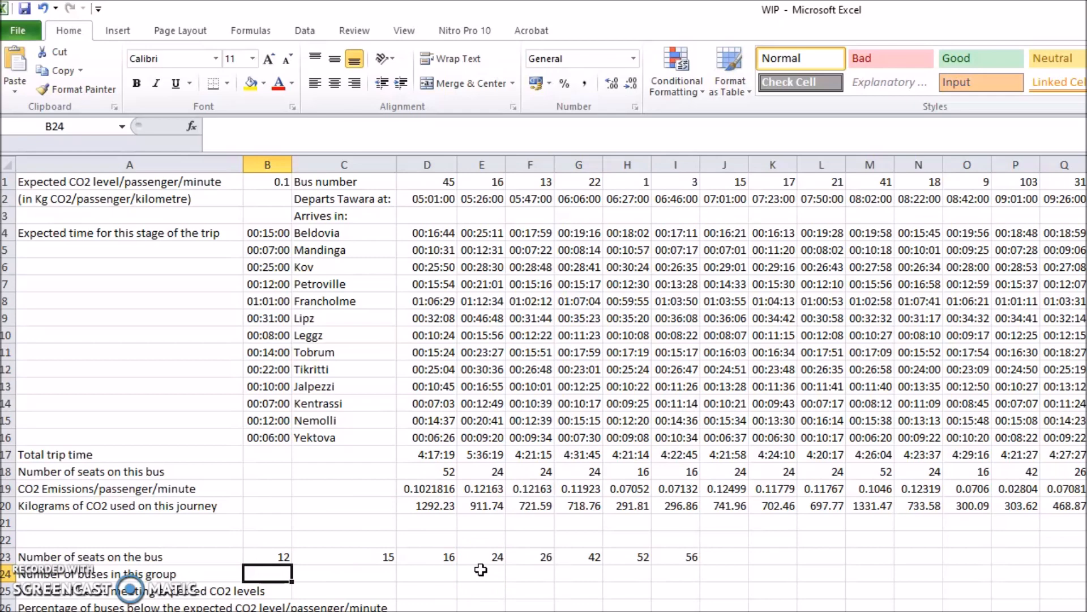
pyautogui.write('=cOUNTI')
pyautogui.press('BackSpace')
pyautogui.press('BackSpace')
pyautogui.press('BackSpace')
pyautogui.press('BackSpace')
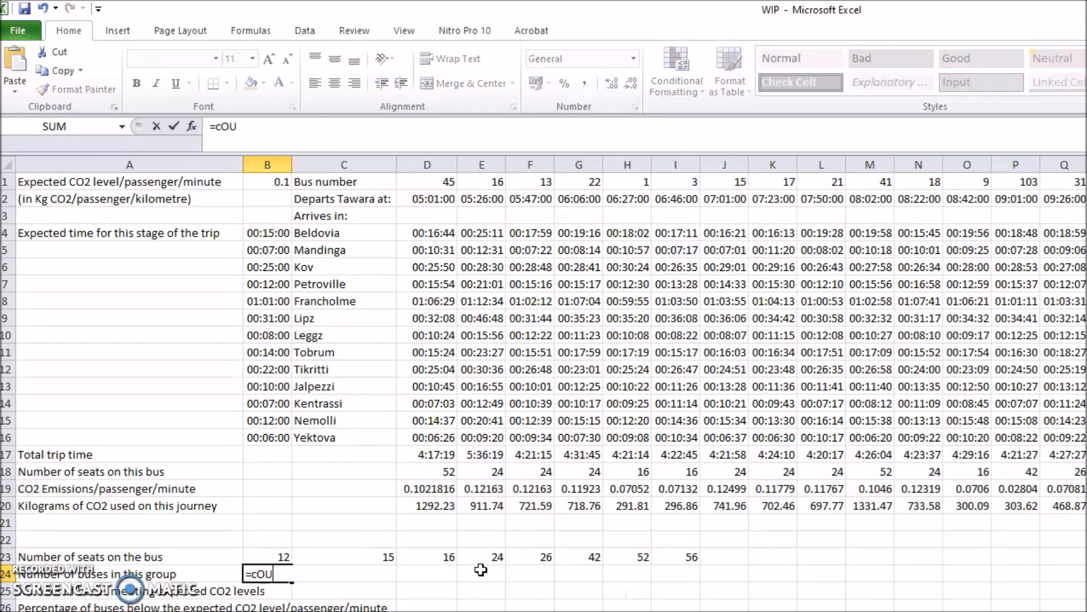
pyautogui.press('BackSpace')
pyautogui.press('BackSpace')
pyautogui.press('BackSpace')
pyautogui.write('COUNTIF(')
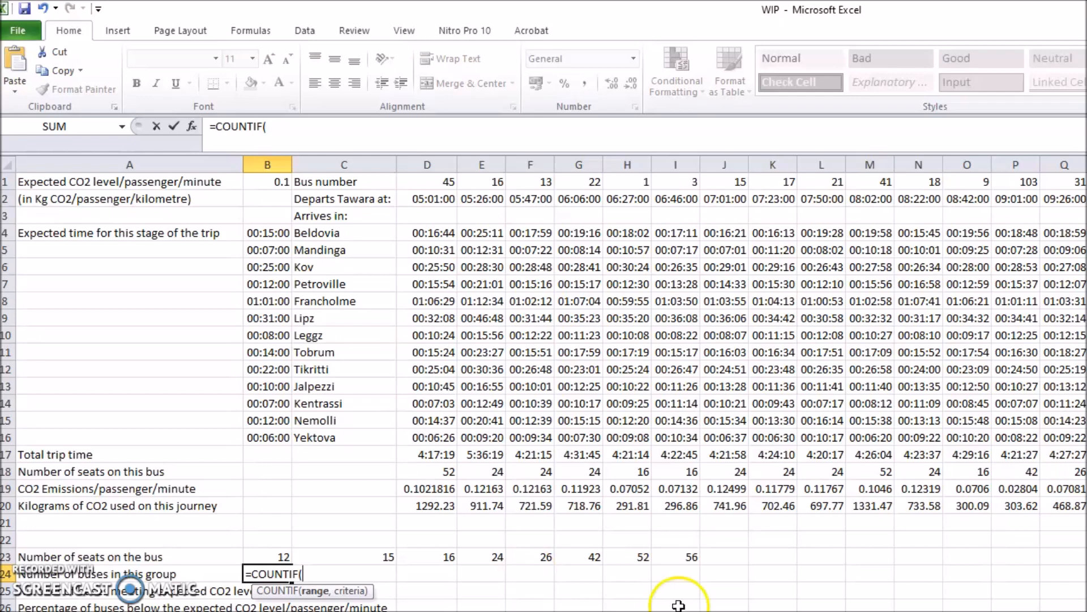
pyautogui.moveTo(430, 471); pyautogui.dragTo(1084, 471)
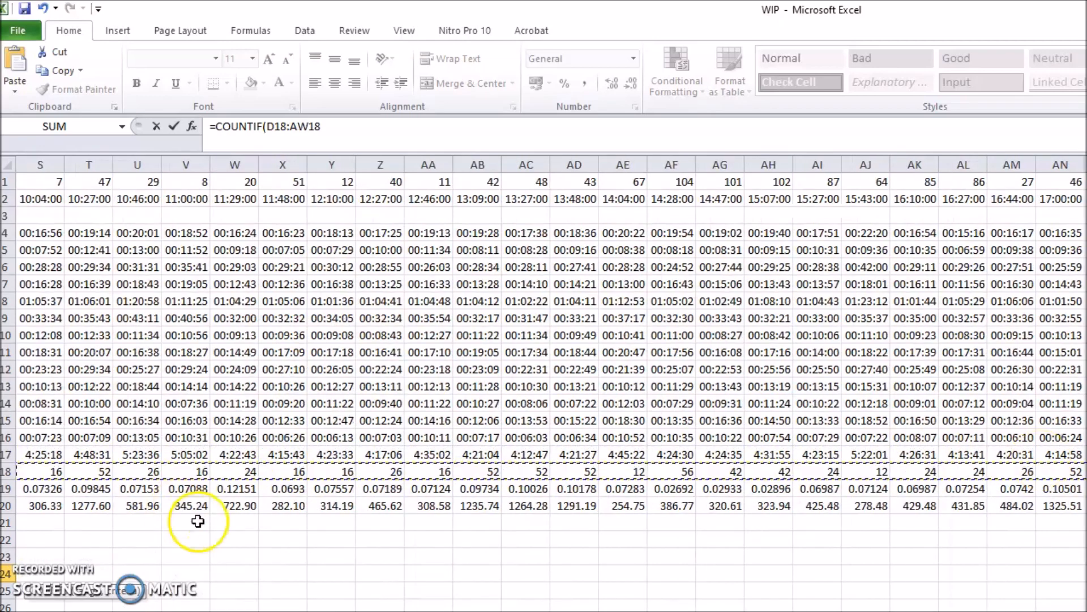
pyautogui.write(',')
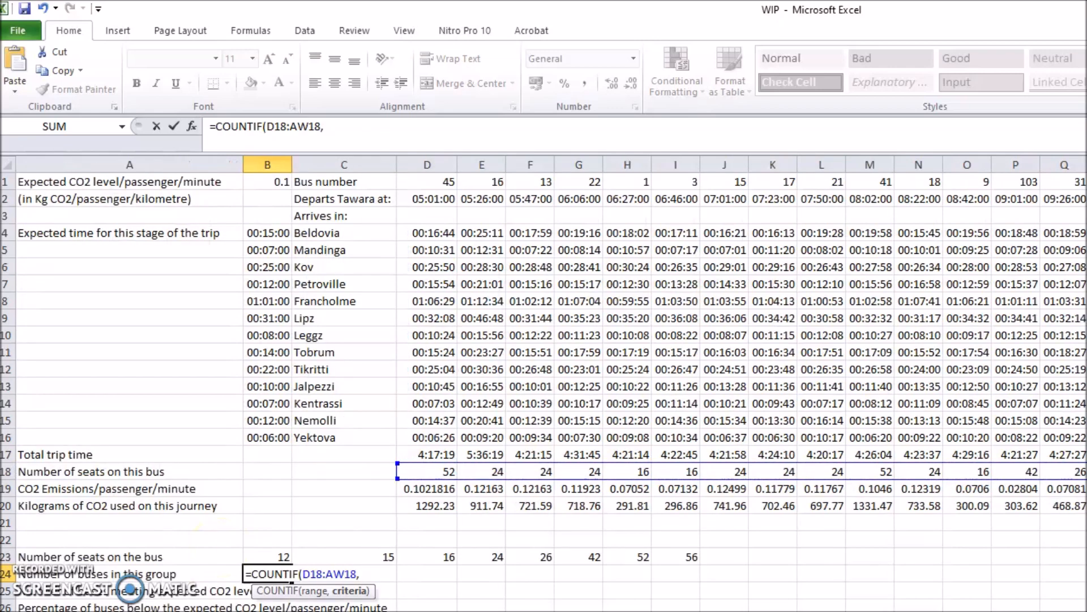
pyautogui.click(267, 557)
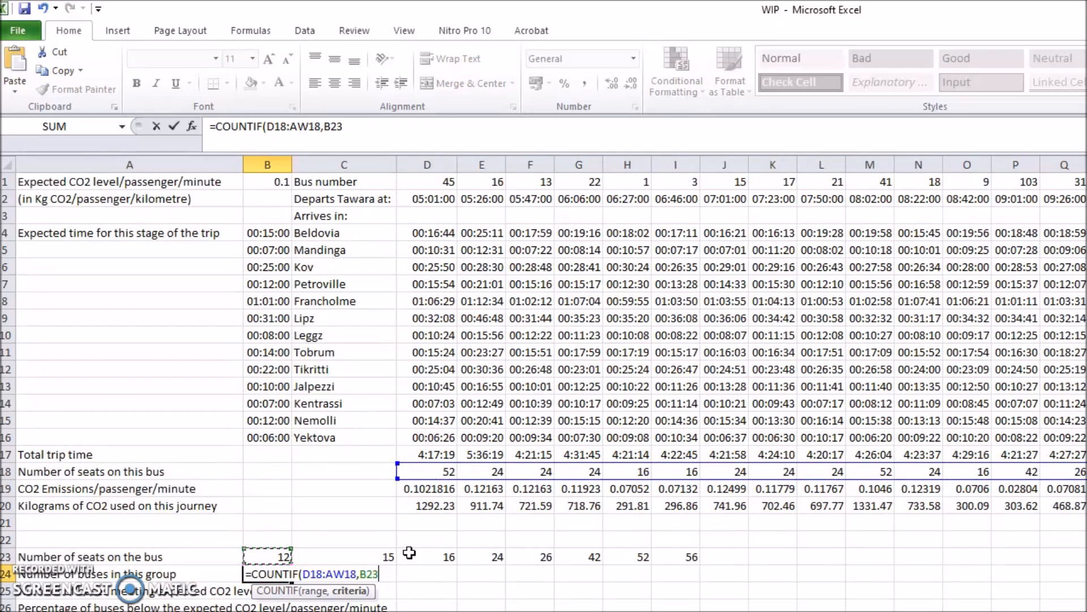
pyautogui.write(')')
pyautogui.press('Left')
pyautogui.press('Right')
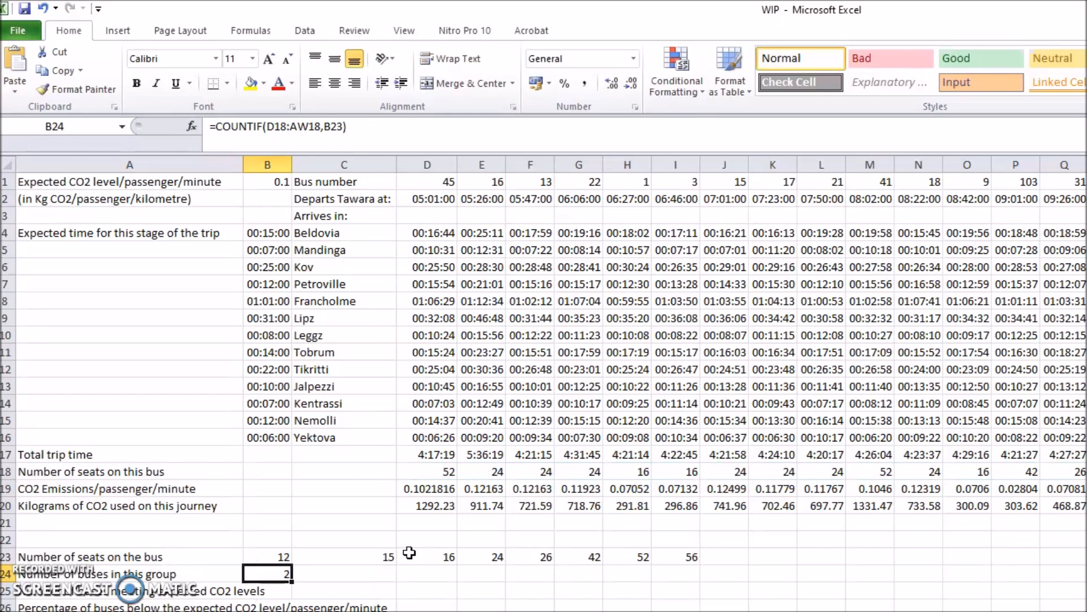
pyautogui.moveTo(291, 581); pyautogui.dragTo(663, 575)
# Make the B24 count range absolute as $D$18:$AW$18 and refill the formula across to I24.
pyautogui.click(282, 574)
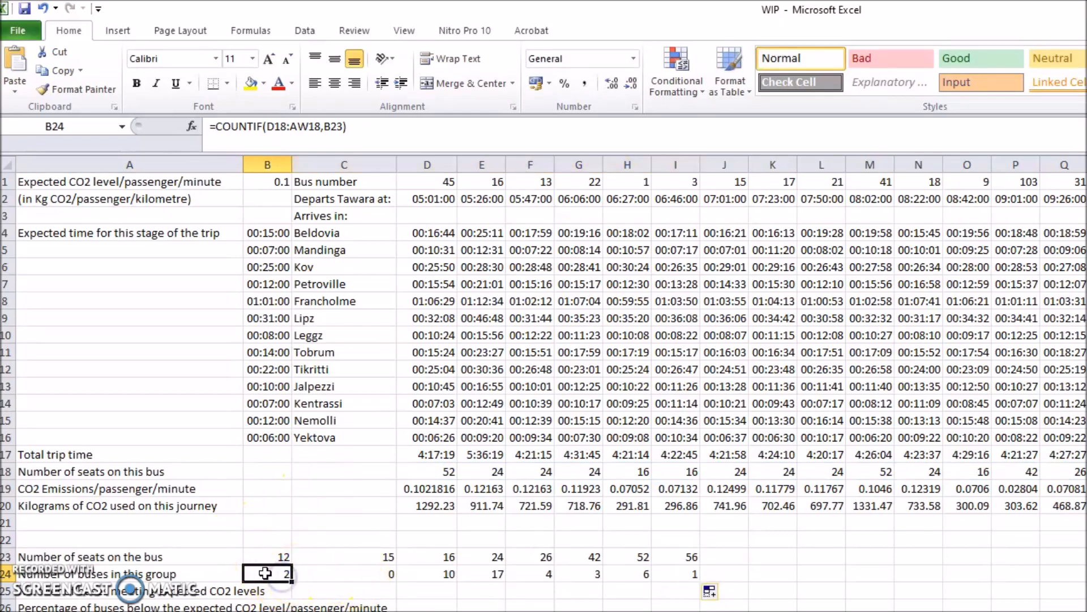
pyautogui.doubleClick(282, 574)
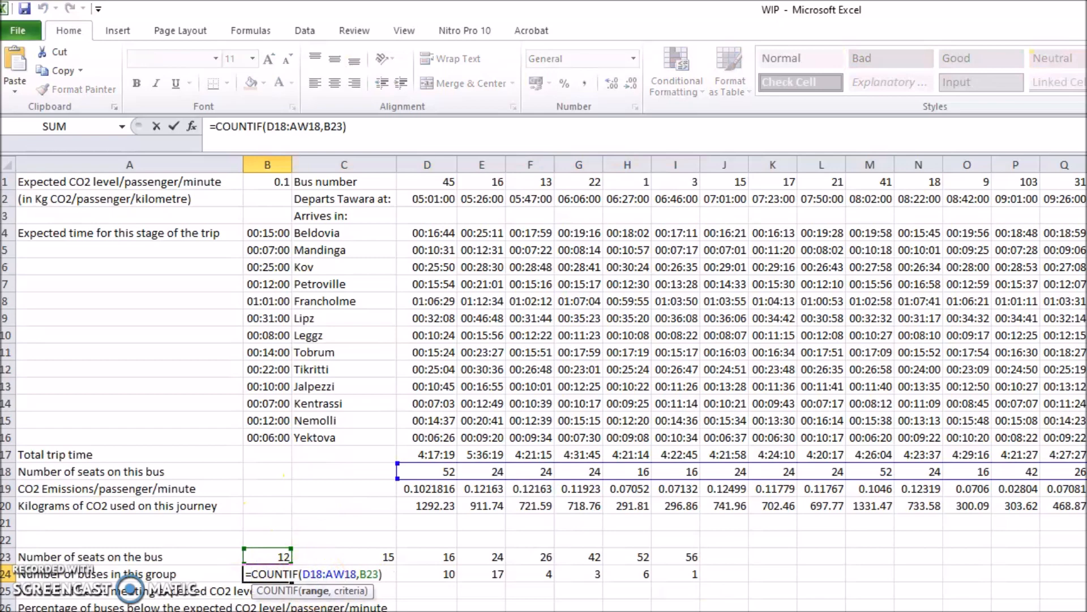
pyautogui.click(312, 574)
pyautogui.press('F4')
pyautogui.click(354, 573)
pyautogui.press('F4')
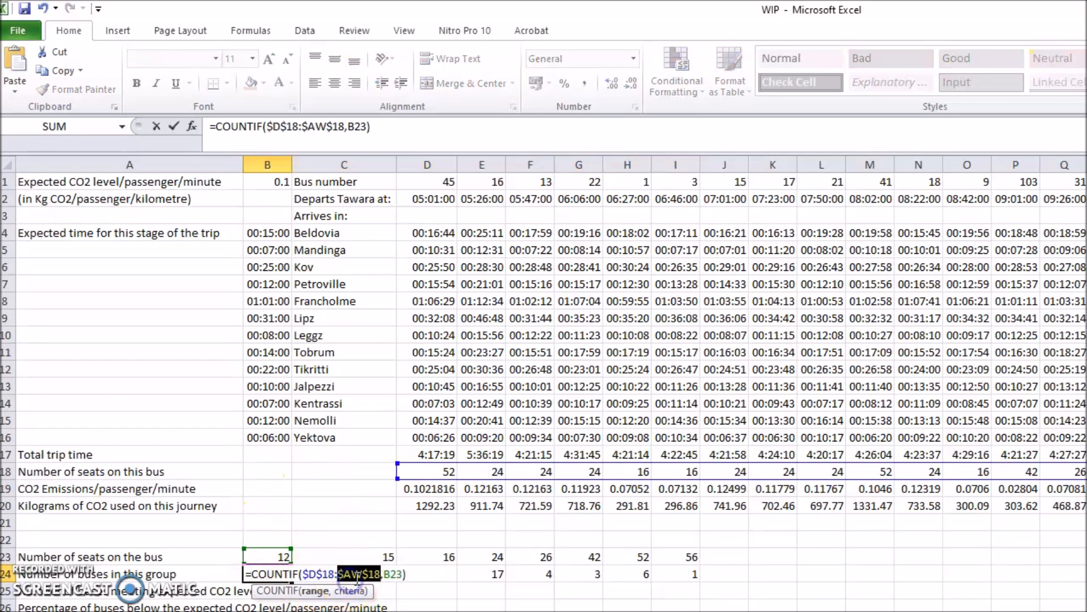
pyautogui.click(414, 574)
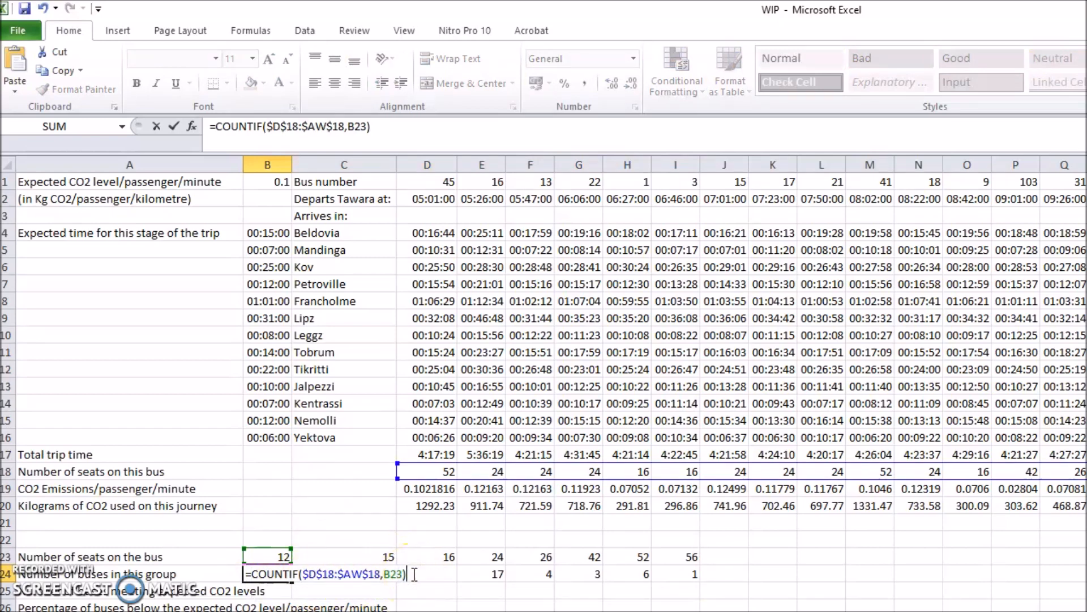
pyautogui.press('Return')
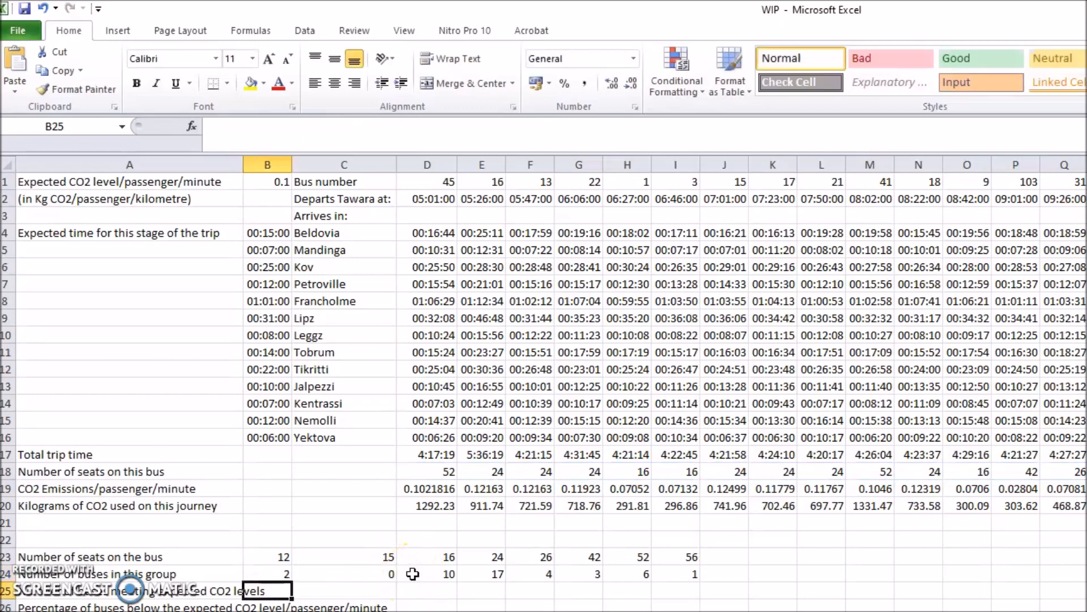
pyautogui.click(286, 576)
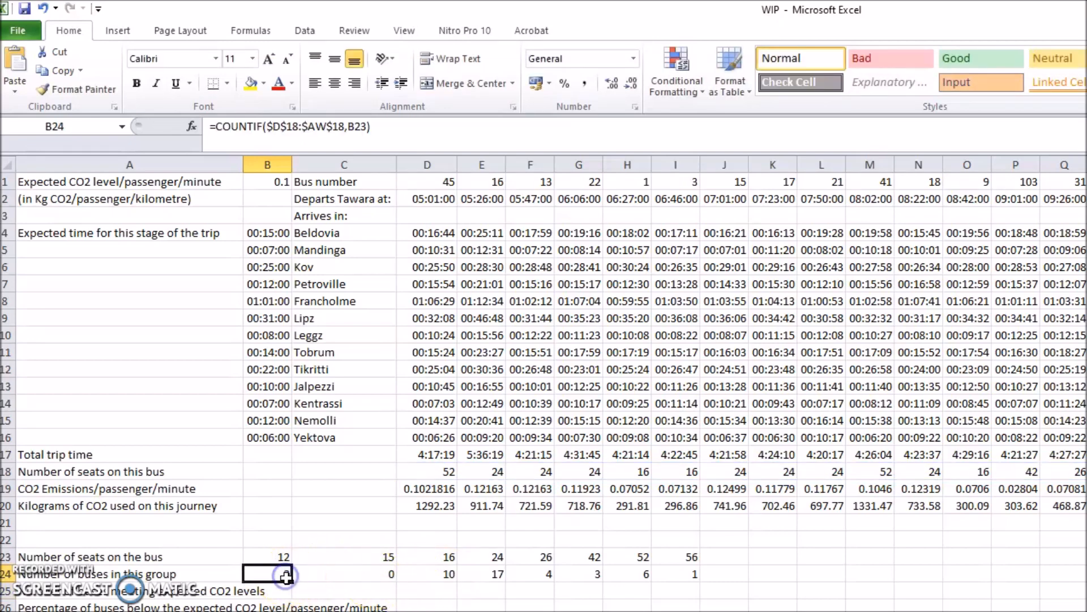
pyautogui.moveTo(290, 582); pyautogui.dragTo(698, 582)
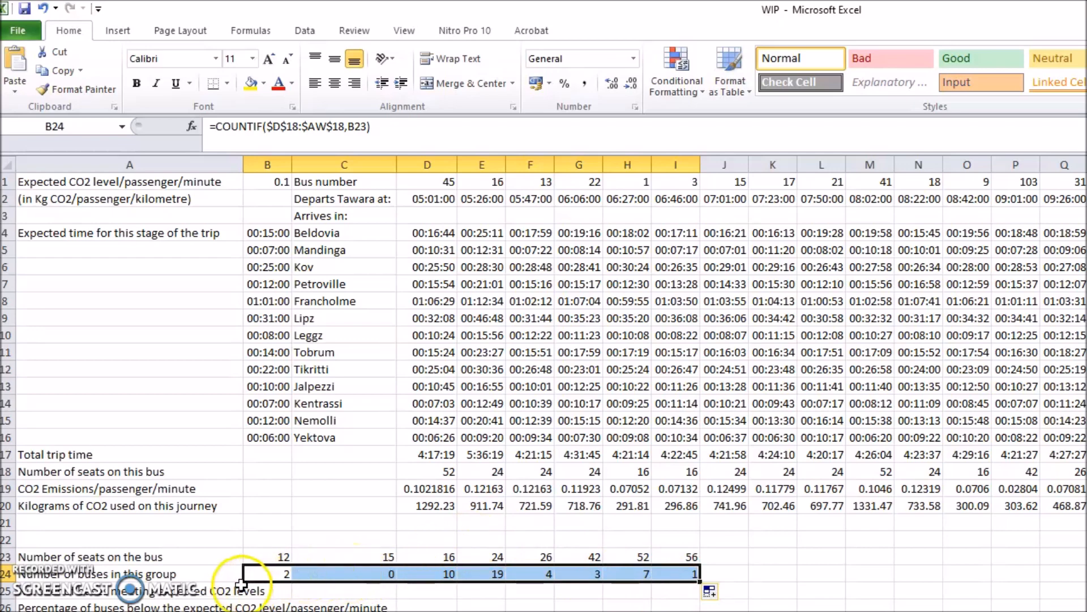
# Read the row 25 task in the exam paper and compare the expected CO2 level in B1 with the row 19 emissions and row 23 seat groups.
pyautogui.hotkey('alt', 'Tab')
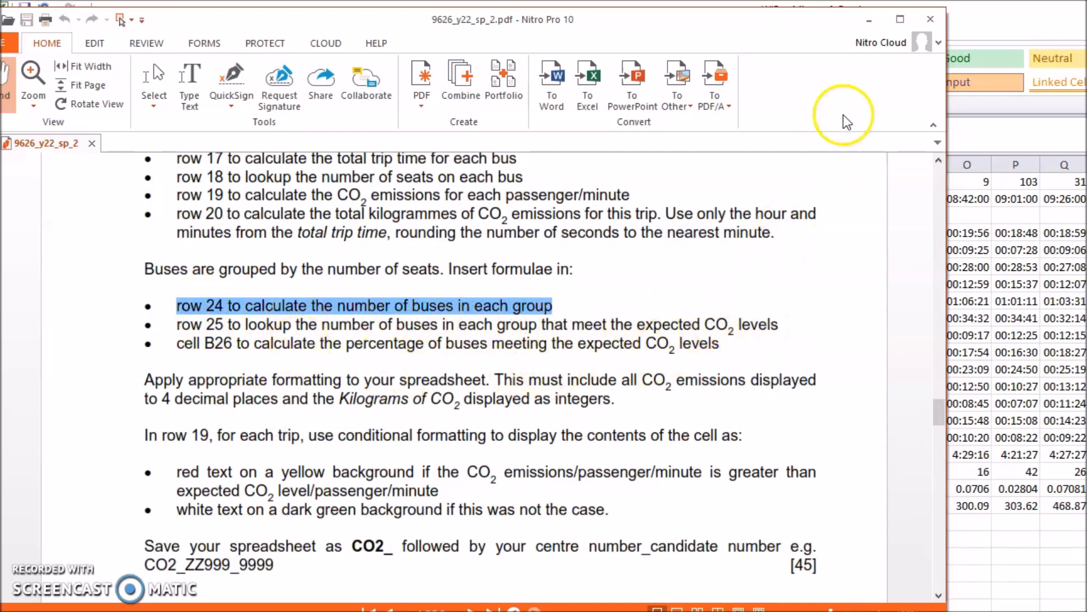
pyautogui.click(872, 22)
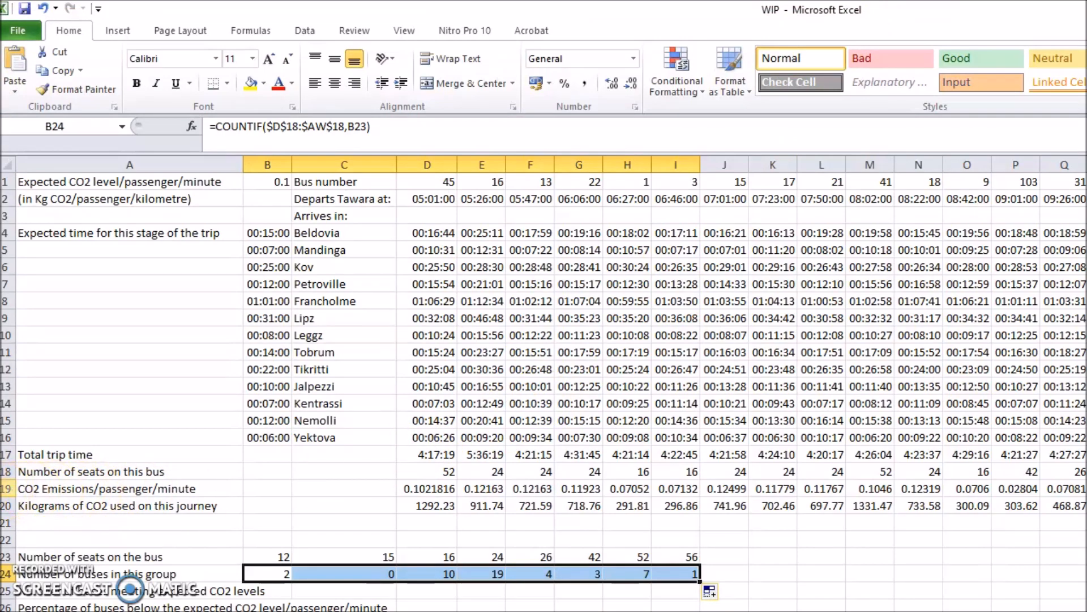
pyautogui.click(7, 488)
pyautogui.click(272, 181)
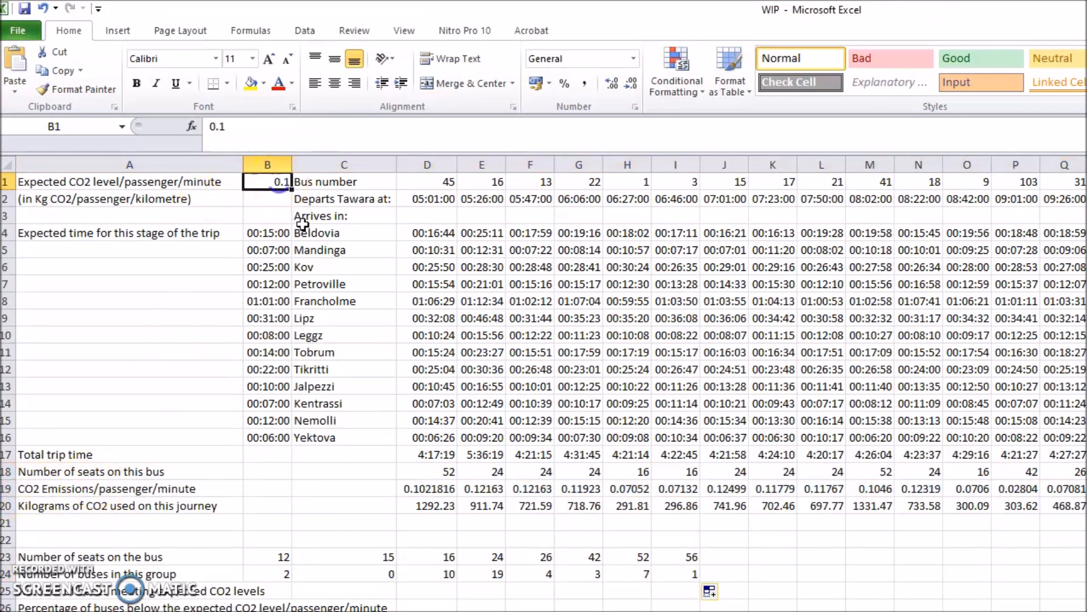
pyautogui.moveTo(419, 488); pyautogui.dragTo(1003, 490)
pyautogui.click(415, 488)
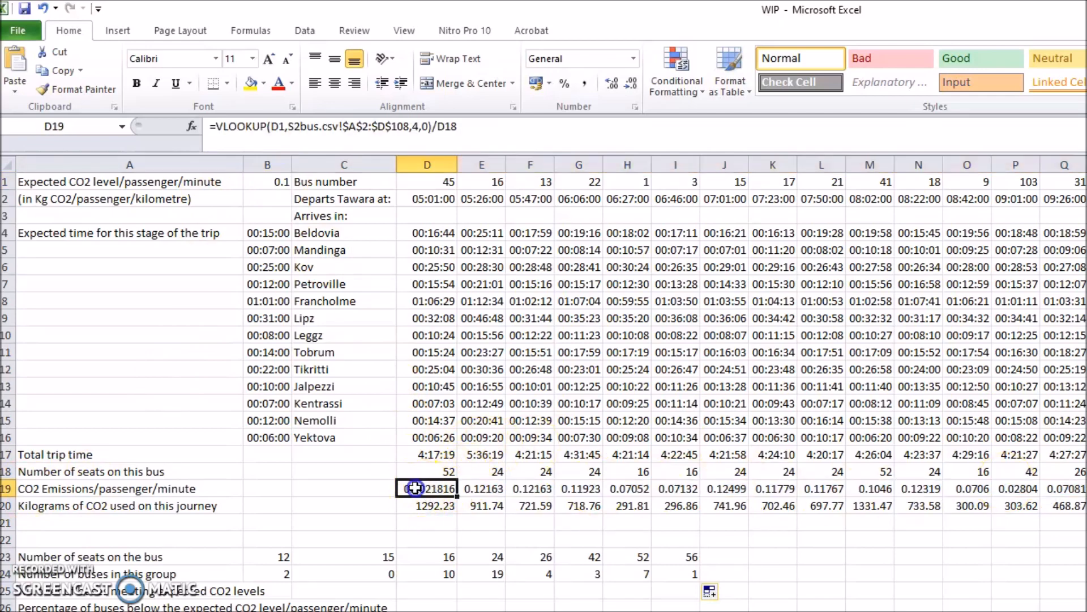
pyautogui.click(481, 488)
pyautogui.click(530, 488)
pyautogui.click(579, 488)
pyautogui.click(630, 489)
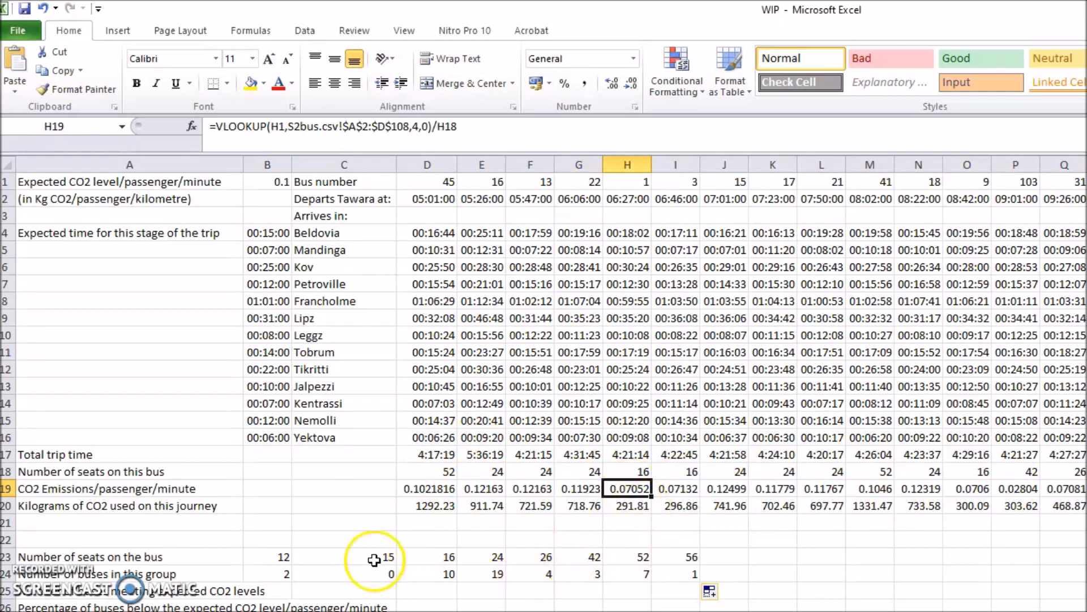
pyautogui.click(267, 589)
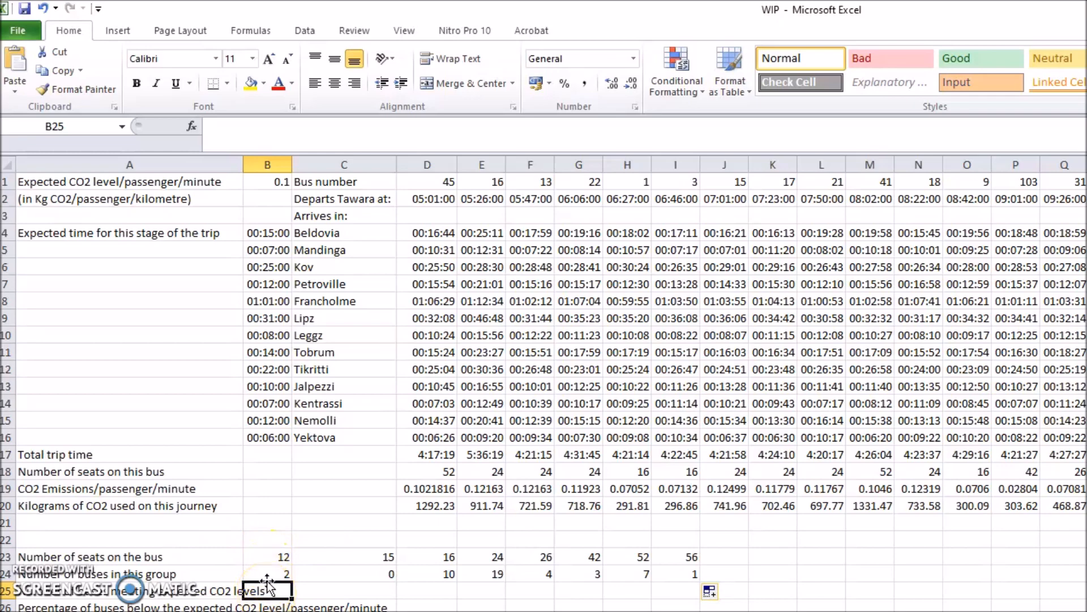
pyautogui.click(269, 556)
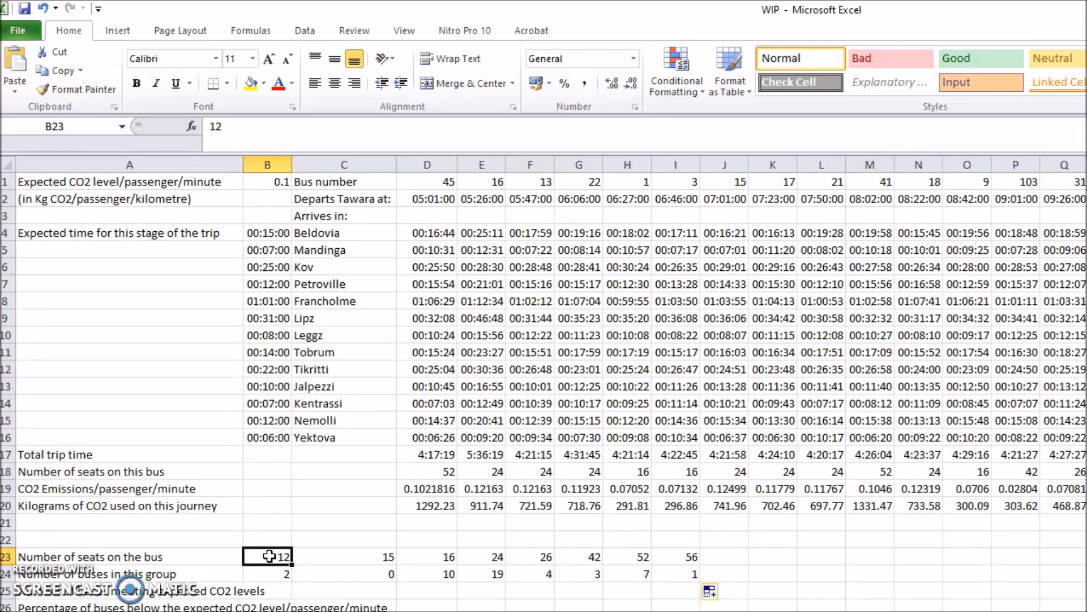
# Compare the seat group sizes in row 23 with the buses' CO2 emissions per passenger in row 19.
pyautogui.click(342, 557)
pyautogui.click(425, 557)
pyautogui.click(259, 584)
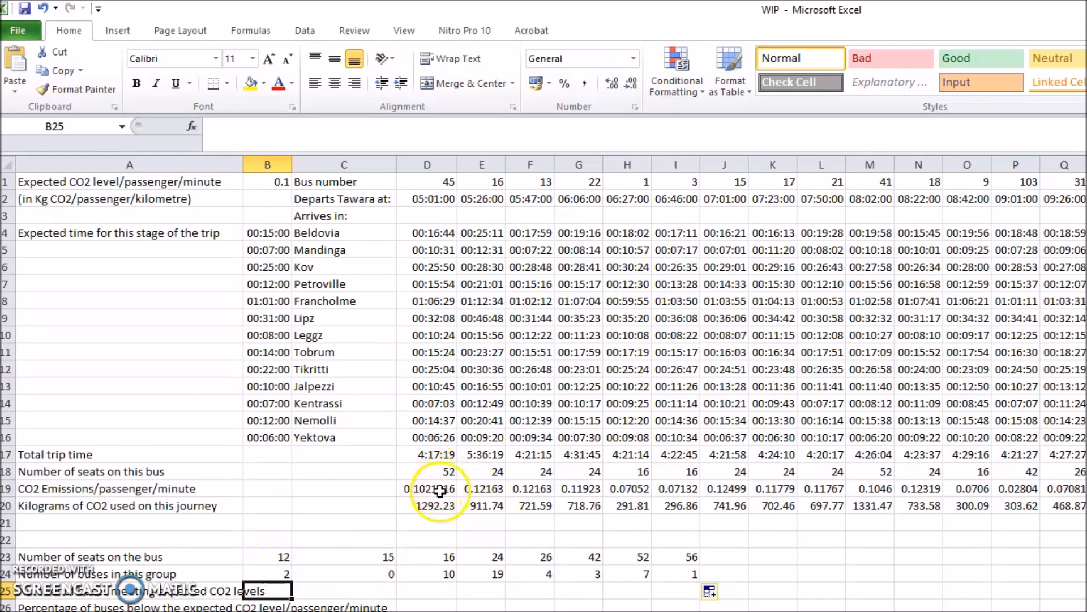
pyautogui.click(439, 488)
pyautogui.click(487, 491)
pyautogui.click(530, 489)
pyautogui.click(579, 490)
pyautogui.click(676, 489)
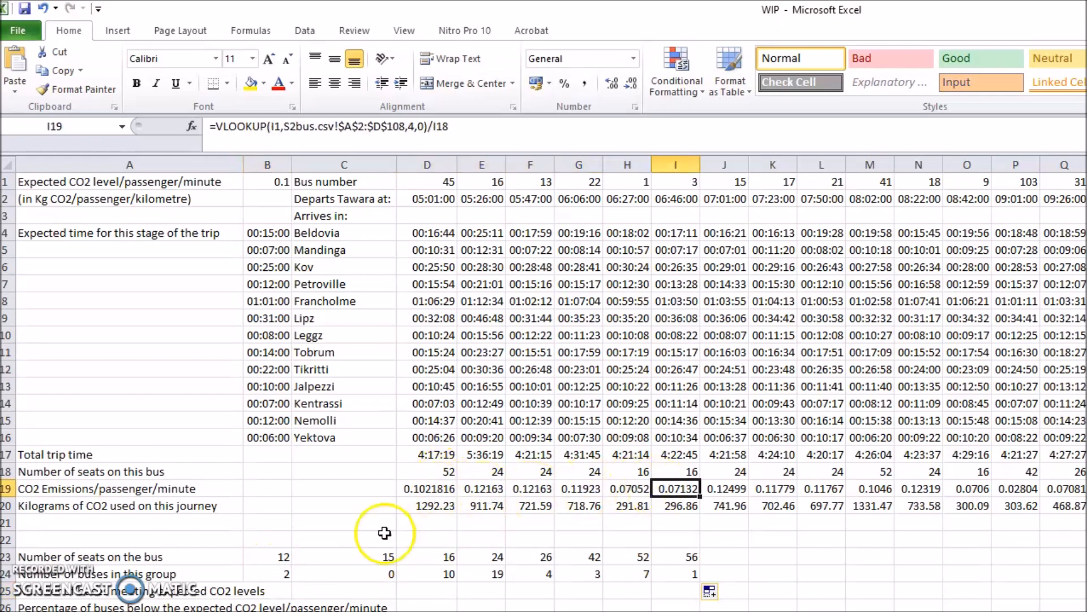
# Start a COUNTIFS formula in B25, writing the function name in capitals.
pyautogui.doubleClick(267, 590)
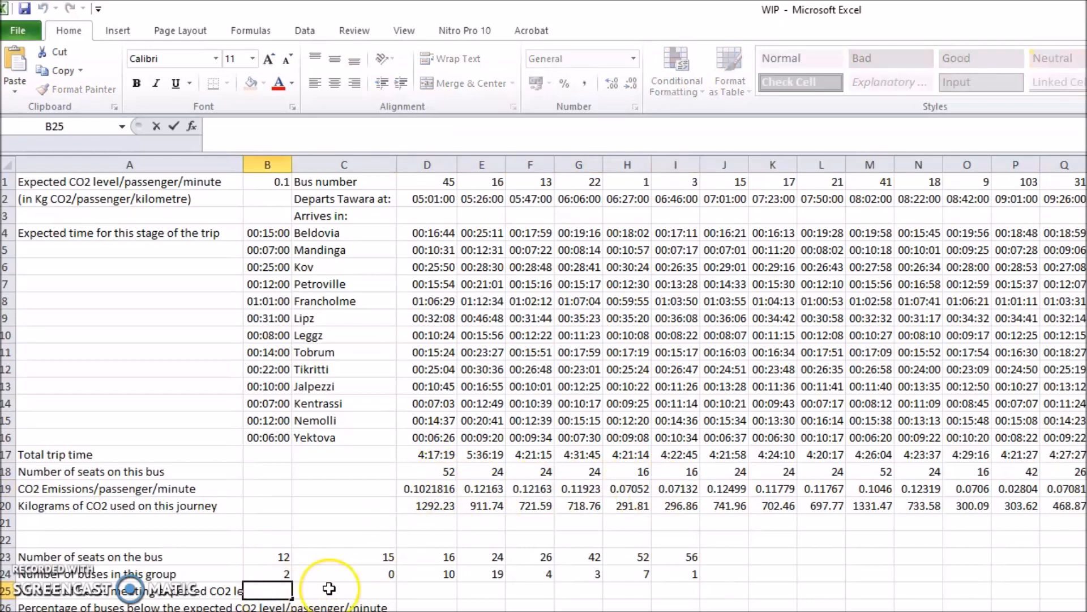
pyautogui.write('=CO')
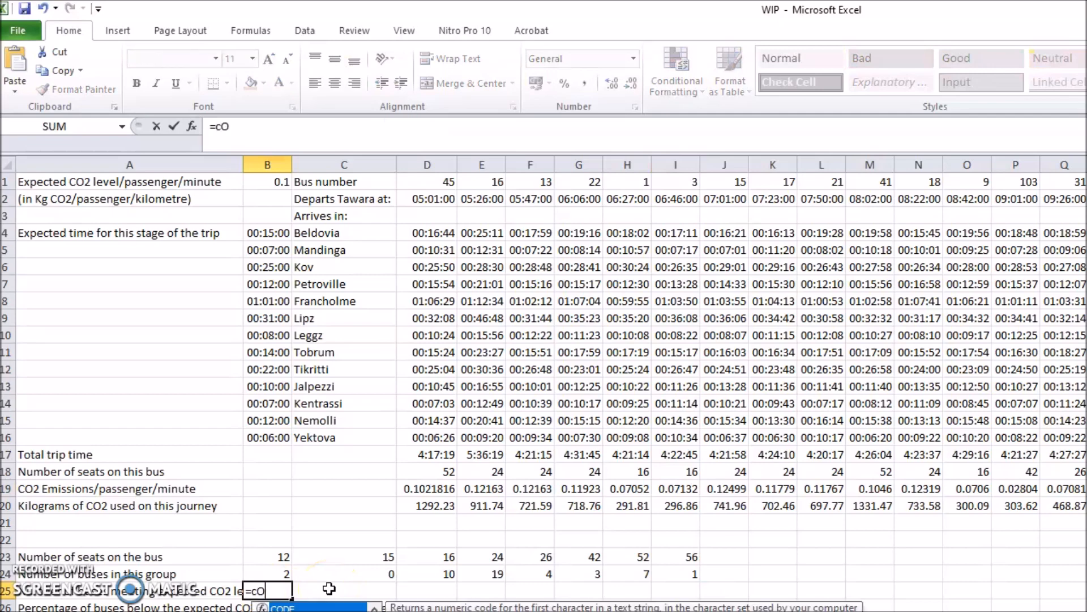
pyautogui.press('BackSpace')
pyautogui.write('ountifs')
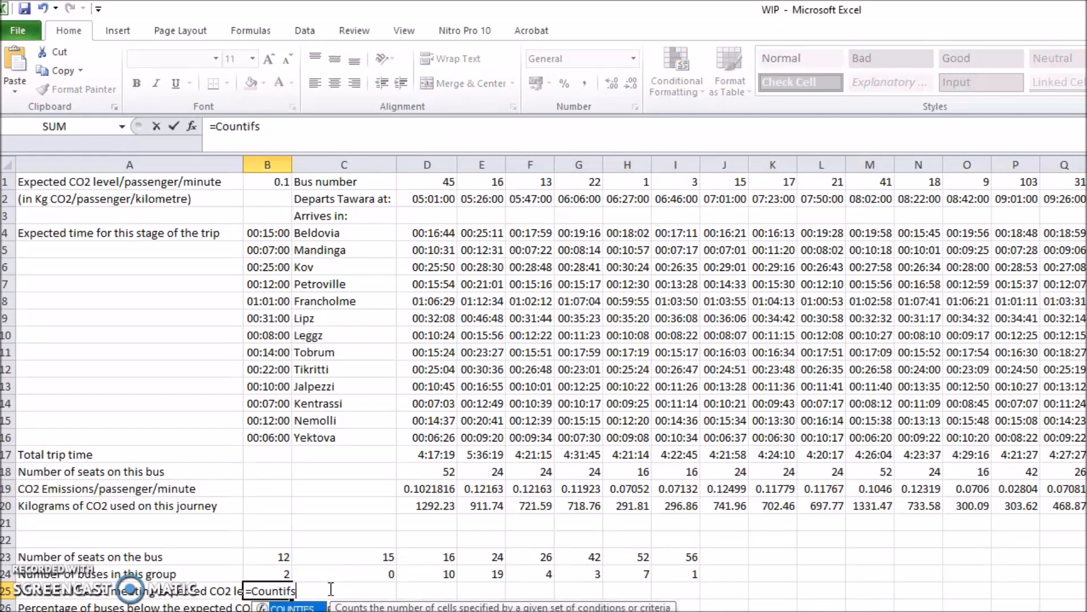
pyautogui.write('(')
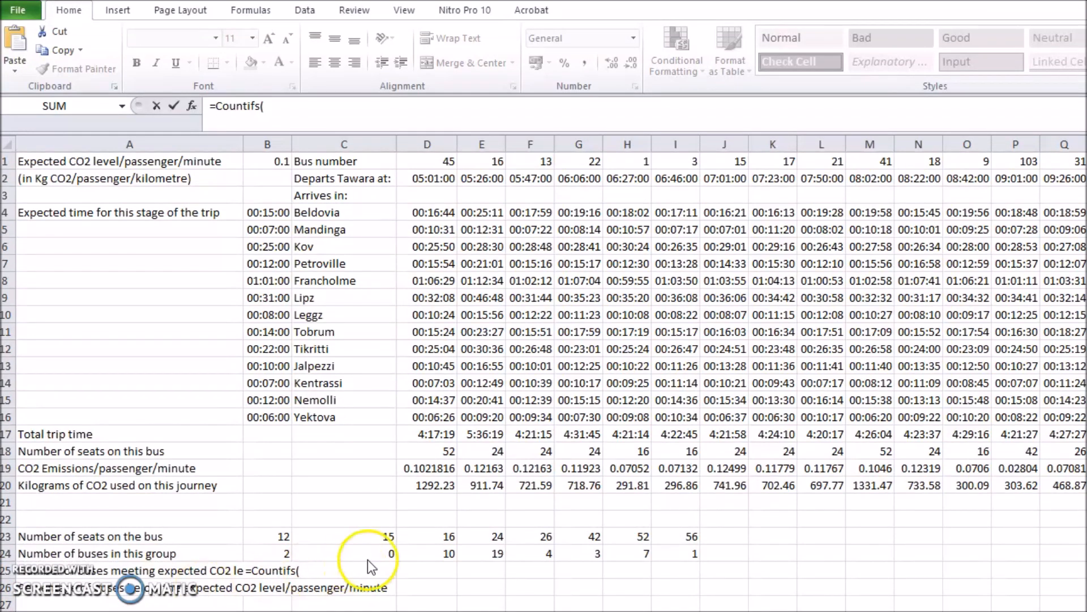
pyautogui.doubleClick(245, 571)
pyautogui.moveTo(245, 571); pyautogui.dragTo(297, 574)
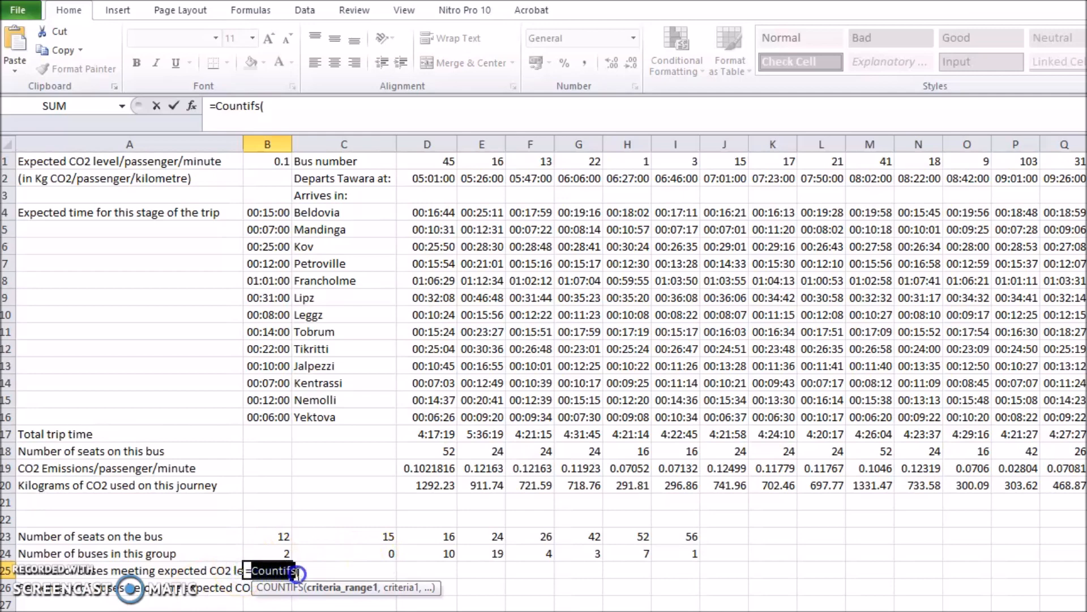
pyautogui.write('=COUNTIFS(')
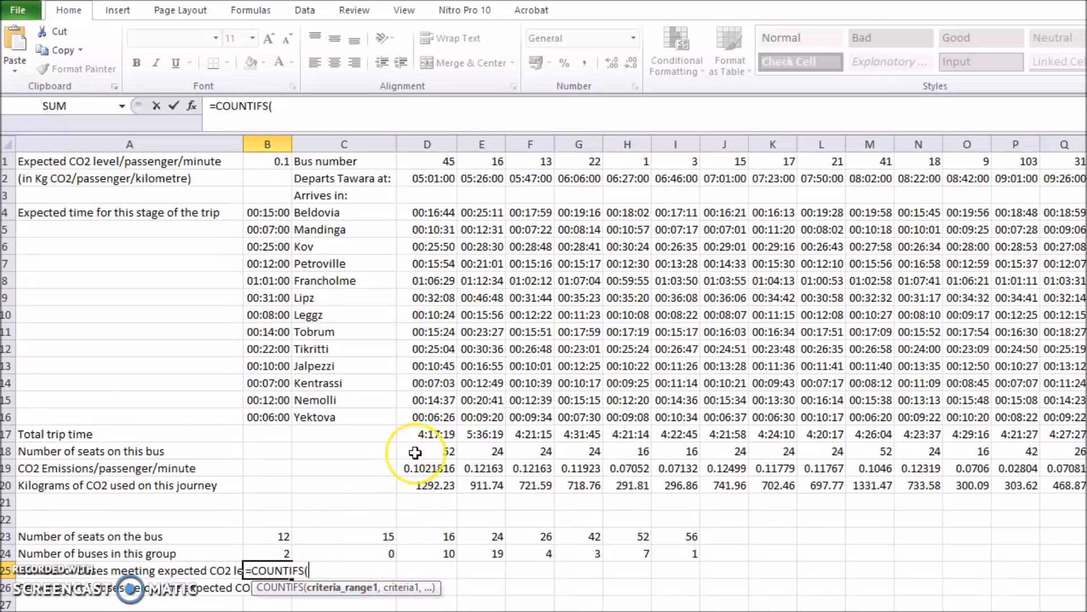
# Add the absolute seat range $D$18:$AW$18 as the first criteria range in the B25 formula, with B23 as its criterion.
pyautogui.moveTo(415, 451); pyautogui.dragTo(1085, 450)
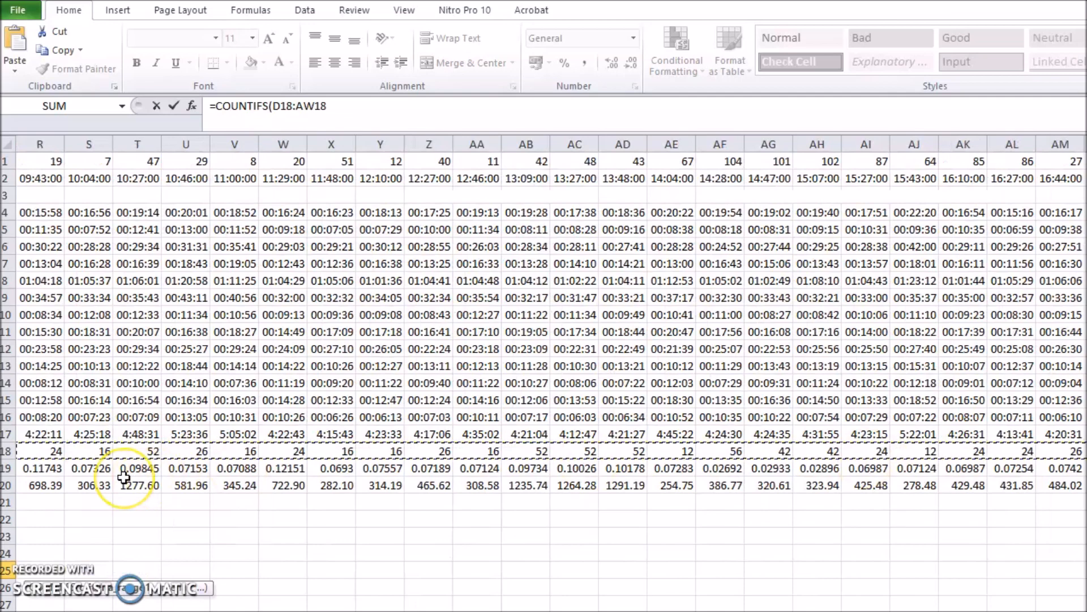
pyautogui.write(',')
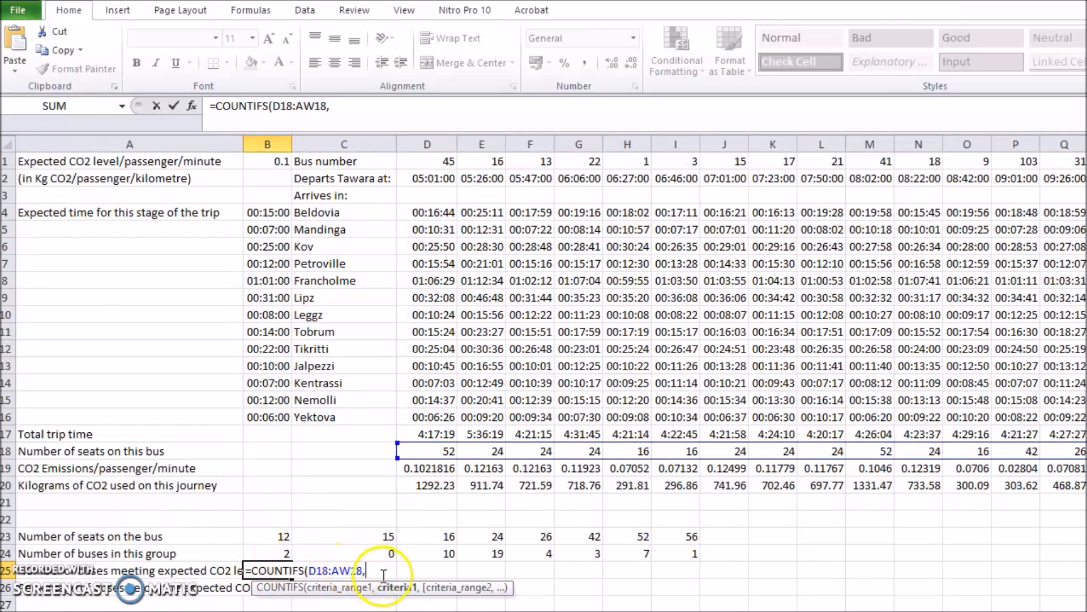
pyautogui.click(285, 538)
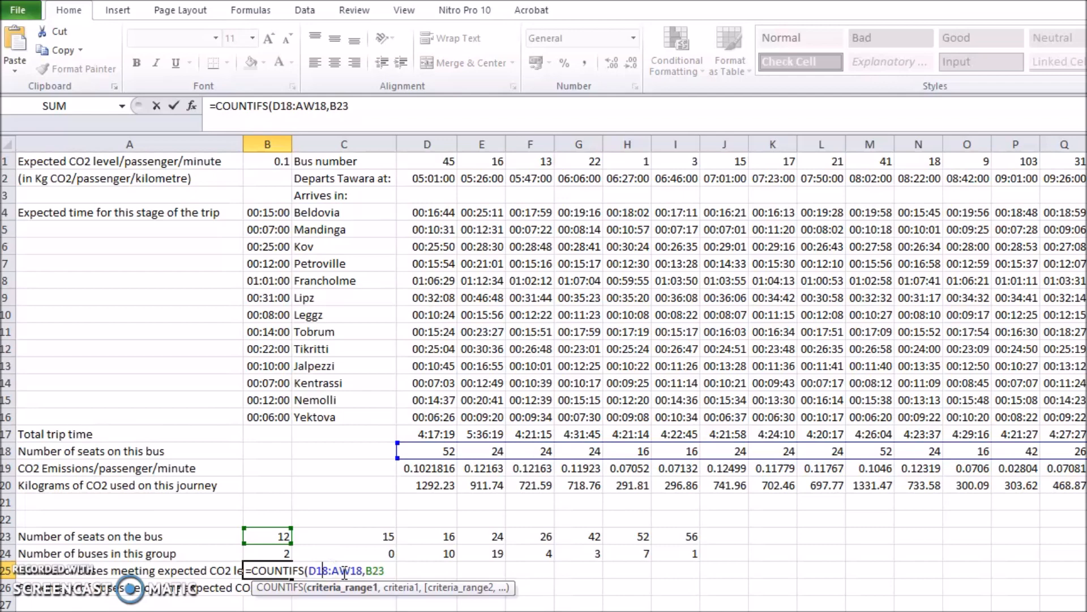
pyautogui.press('F4')
pyautogui.click(363, 570)
pyautogui.press('F4')
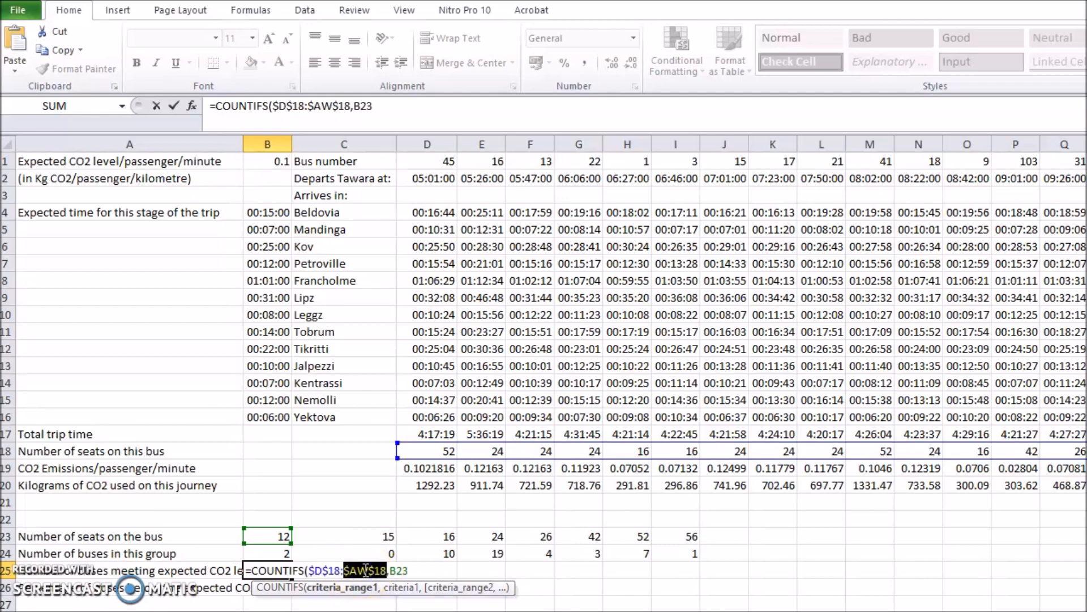
pyautogui.click(416, 570)
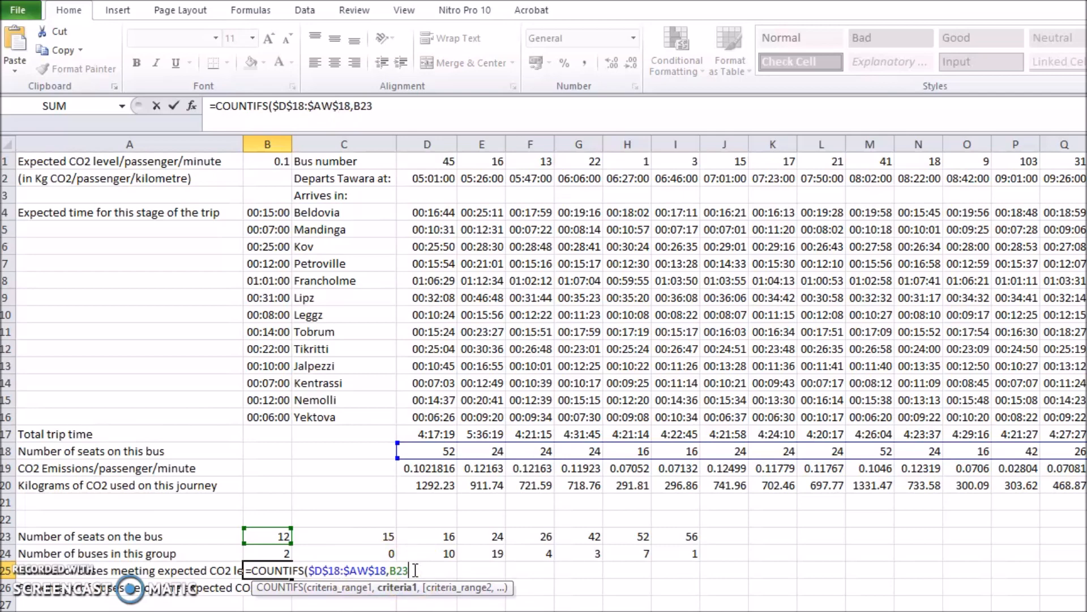
# Add the CO2 emissions range $D$19:$AW$19 as the second, absolute criteria range in the B25 formula.
pyautogui.write(',')
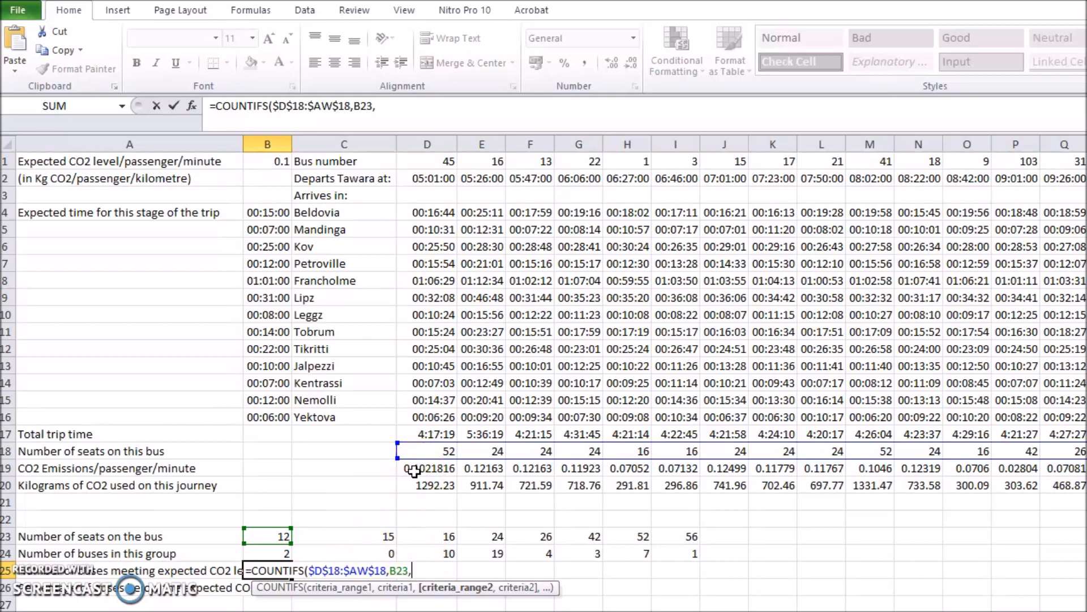
pyautogui.moveTo(414, 470); pyautogui.dragTo(1085, 468)
pyautogui.write(',')
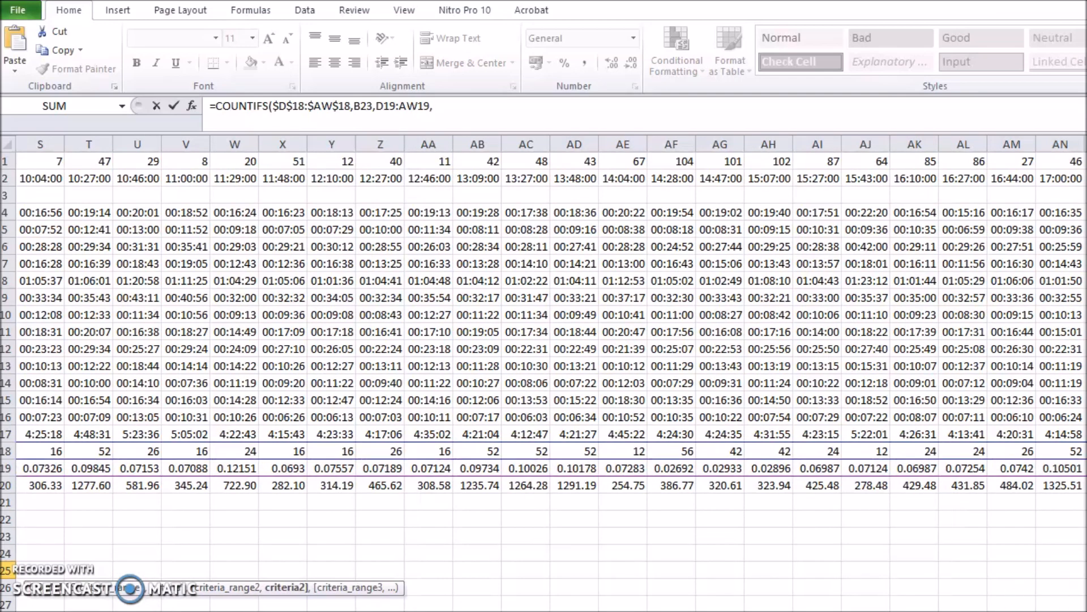
pyautogui.click(420, 570)
pyautogui.press('F4')
pyautogui.click(453, 571)
pyautogui.press('F4')
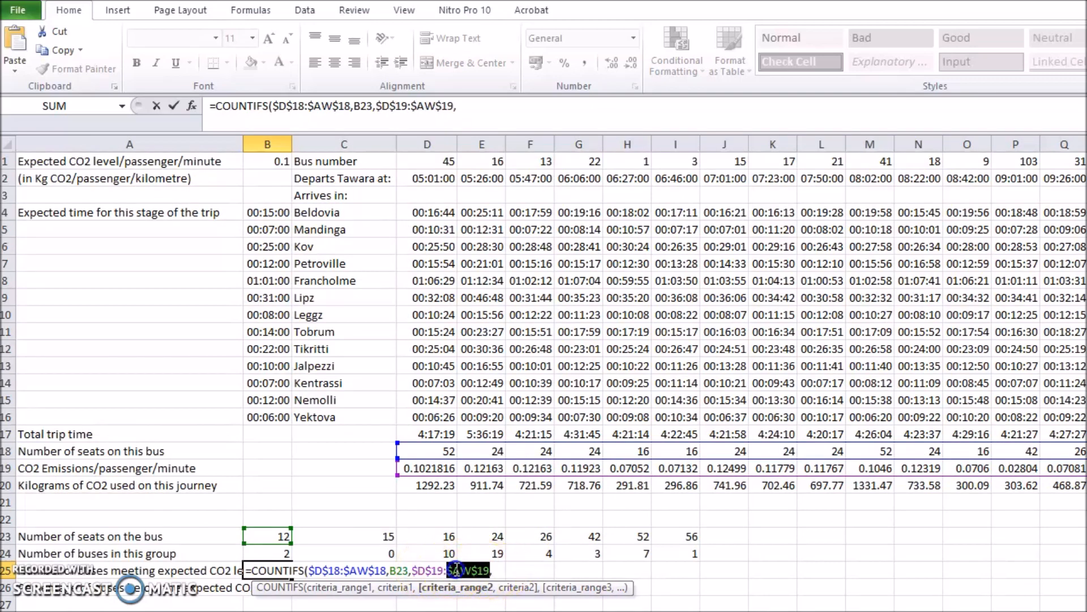
# Set the second criterion in the B25 formula to below the expected CO2 level, using "<"&$B$1.
pyautogui.click(498, 570)
pyautogui.click(271, 162)
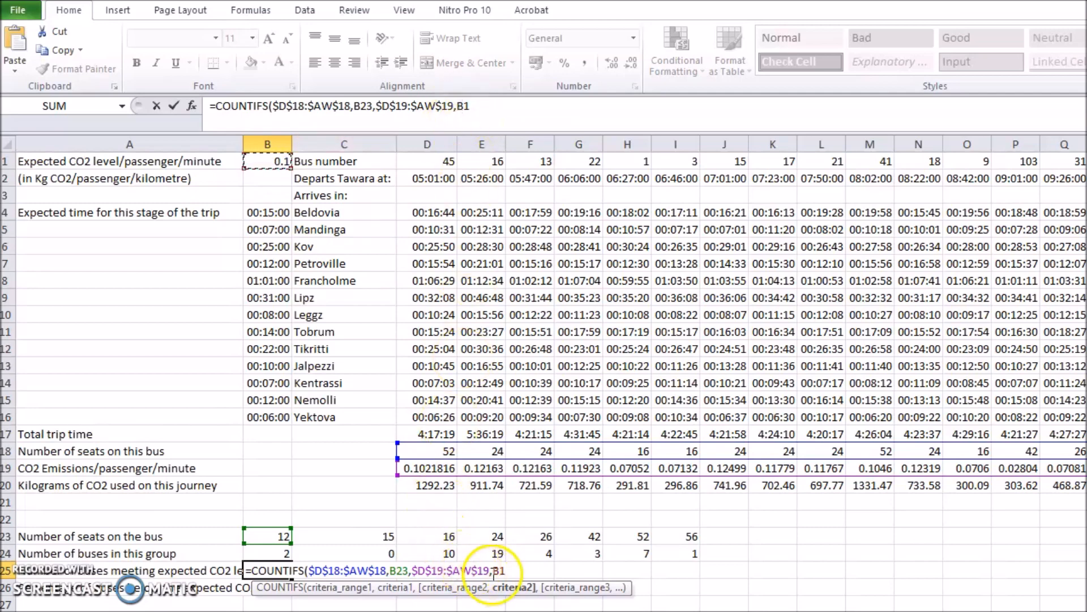
pyautogui.moveTo(494, 572); pyautogui.dragTo(503, 572)
pyautogui.click(547, 570)
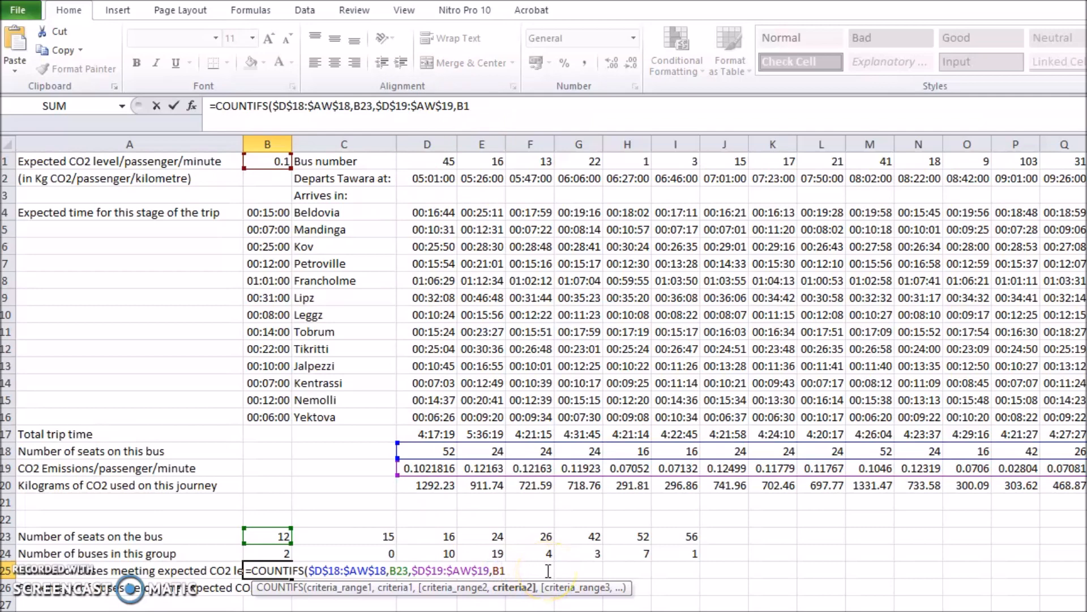
pyautogui.write('"<')
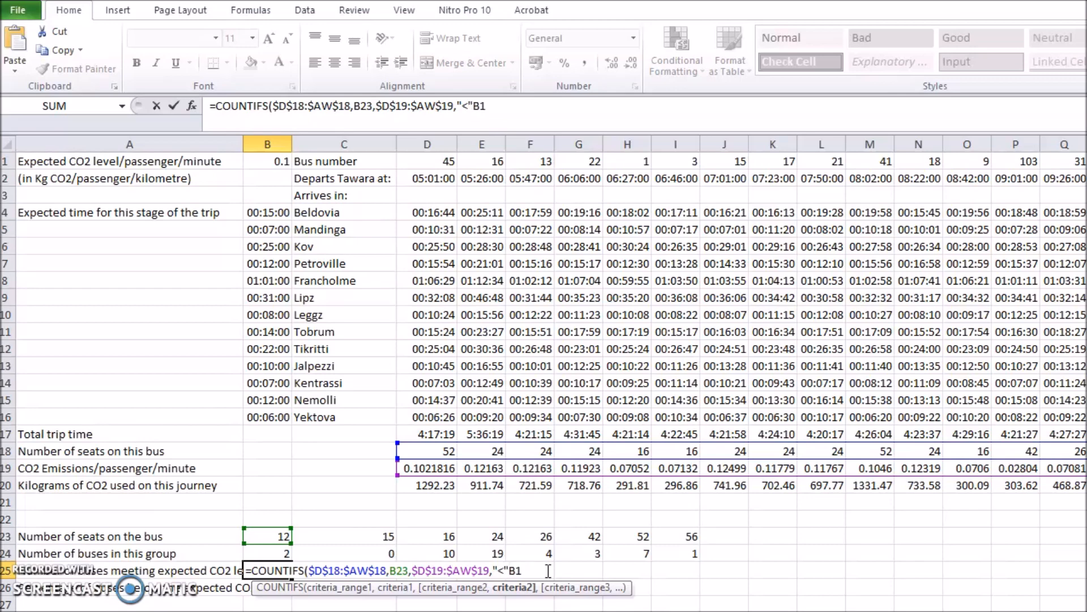
pyautogui.click(502, 571)
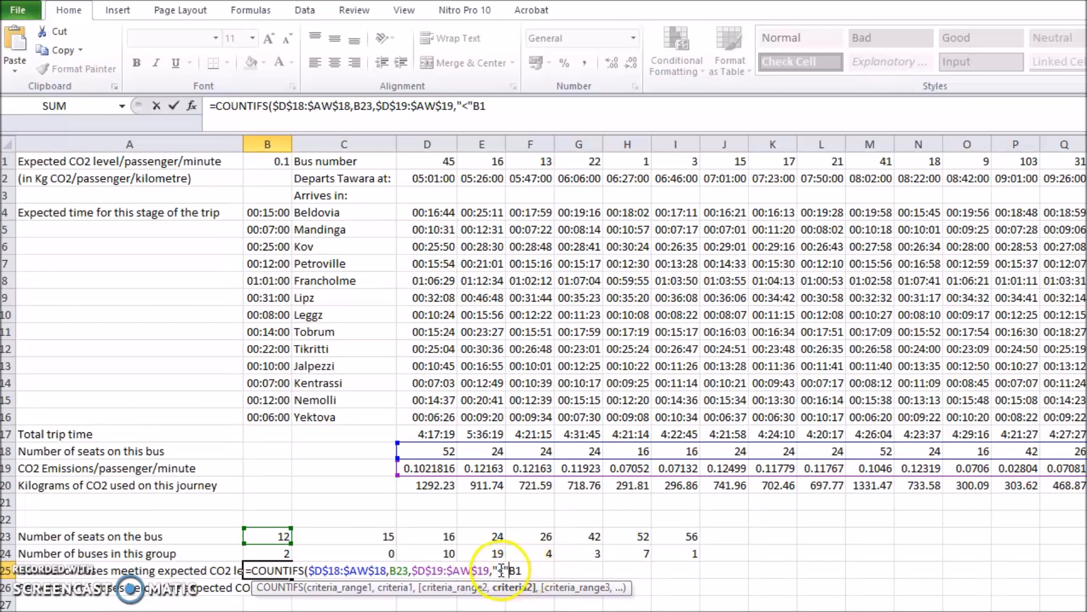
pyautogui.doubleClick(501, 570)
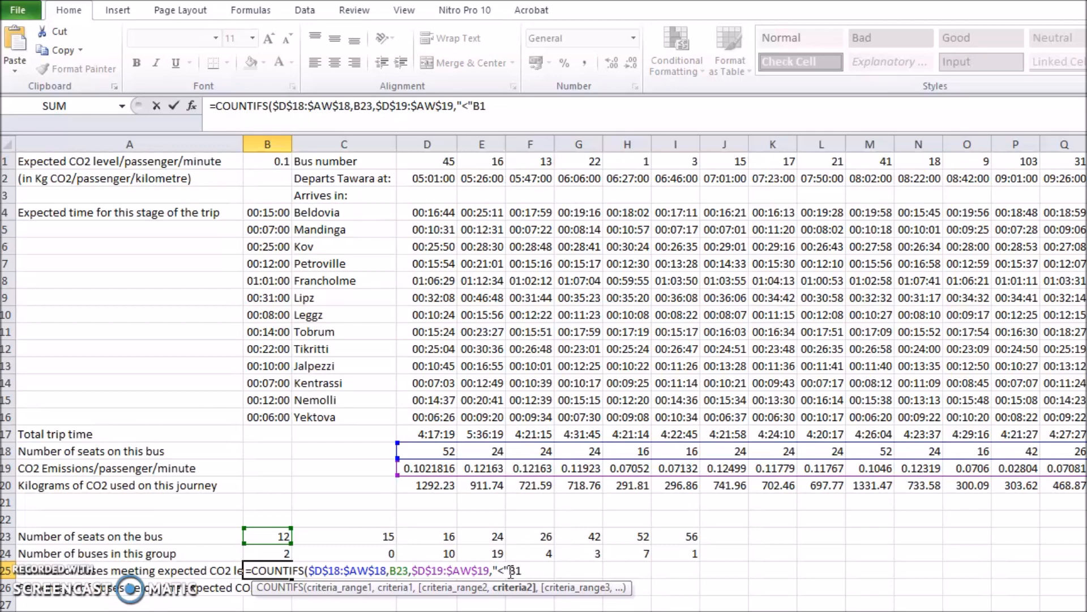
pyautogui.write('&$B$')
# Space out the ampersand in the second criterion and complete B25 as =COUNTIFS($D$18:$AW$18,B23,$D$19:$AW$19,"<" & $B$1).
pyautogui.doubleClick(519, 570)
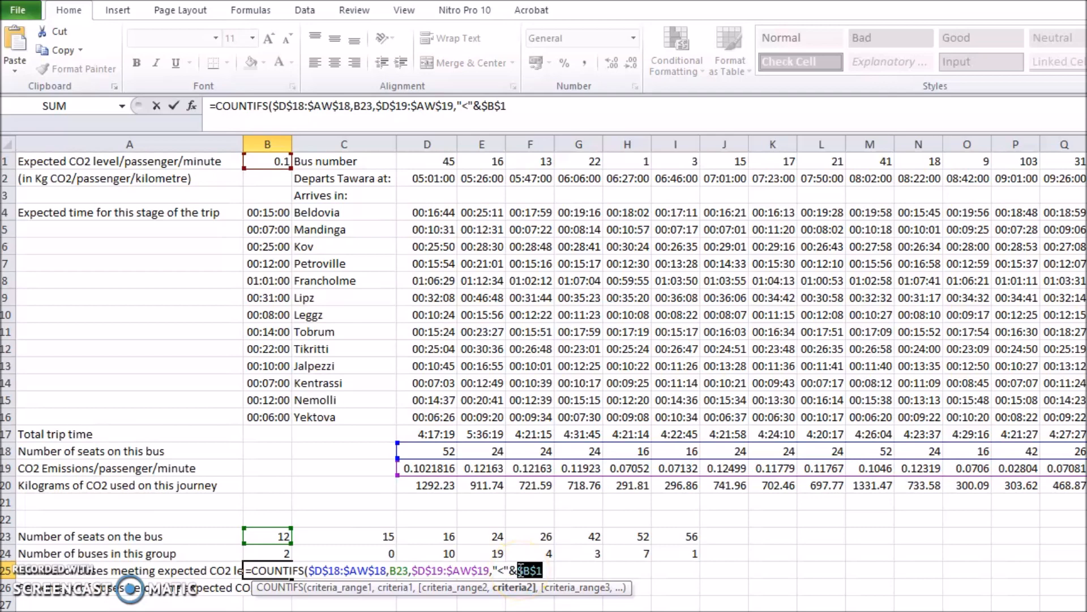
pyautogui.press('Left')
pyautogui.press('Left')
pyautogui.press('Left')
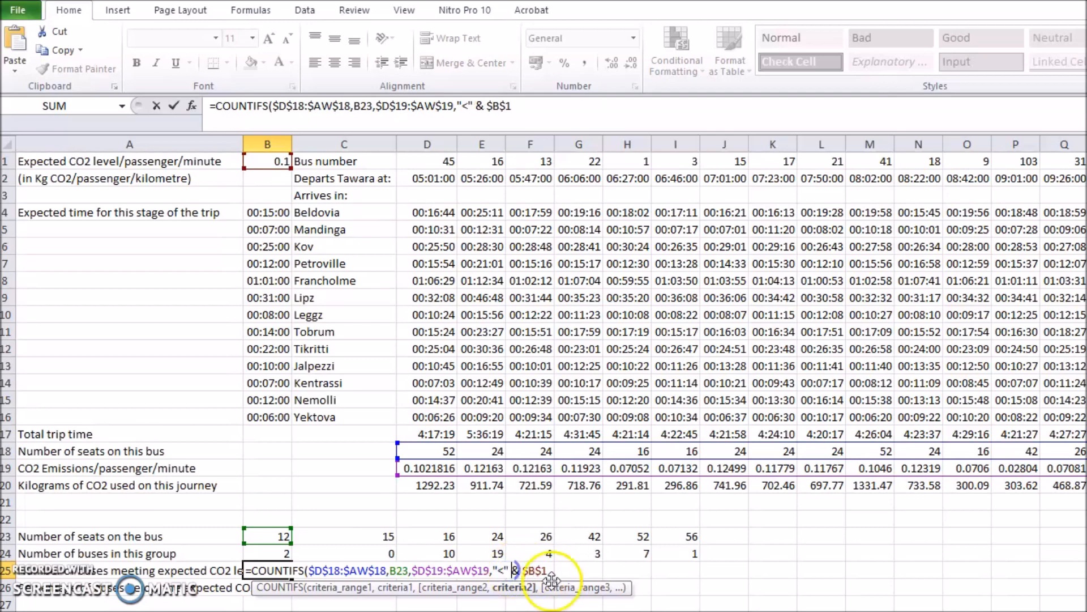
pyautogui.click(500, 571)
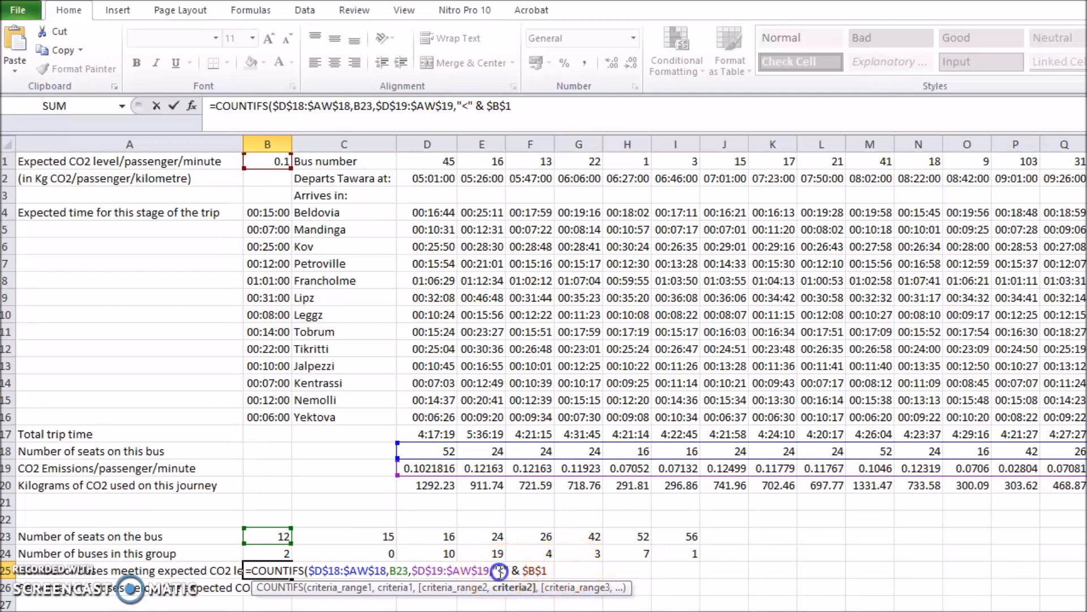
pyautogui.moveTo(549, 571); pyautogui.dragTo(525, 566)
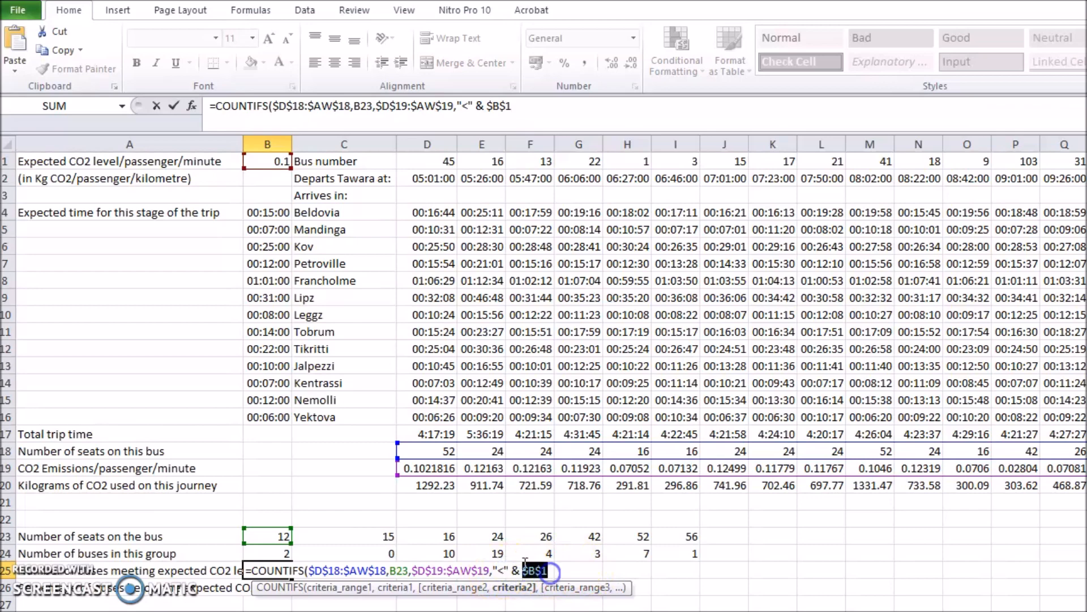
pyautogui.click(558, 570)
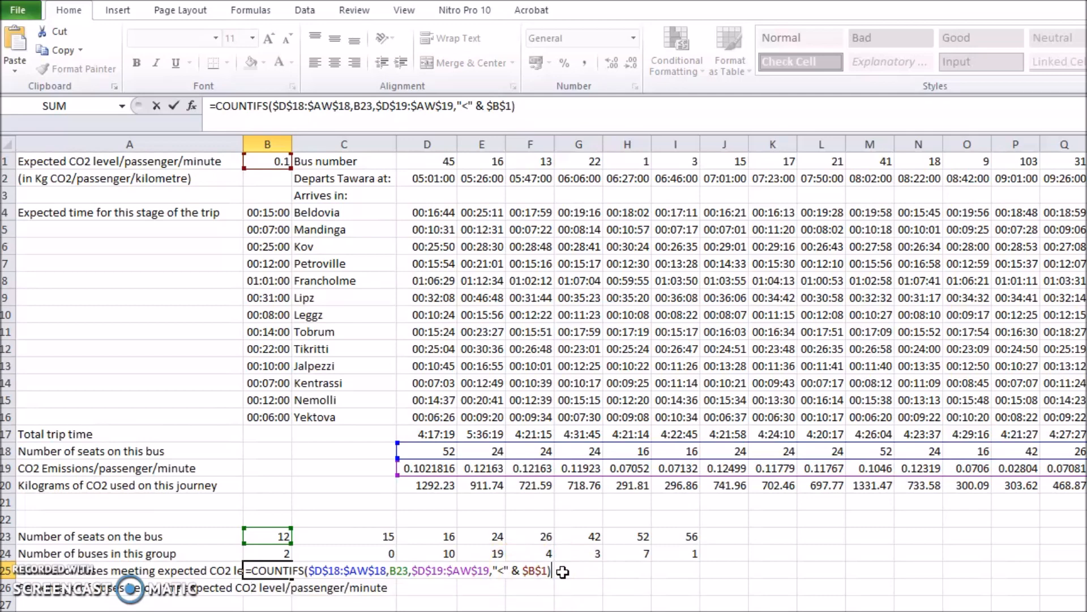
pyautogui.press('Return')
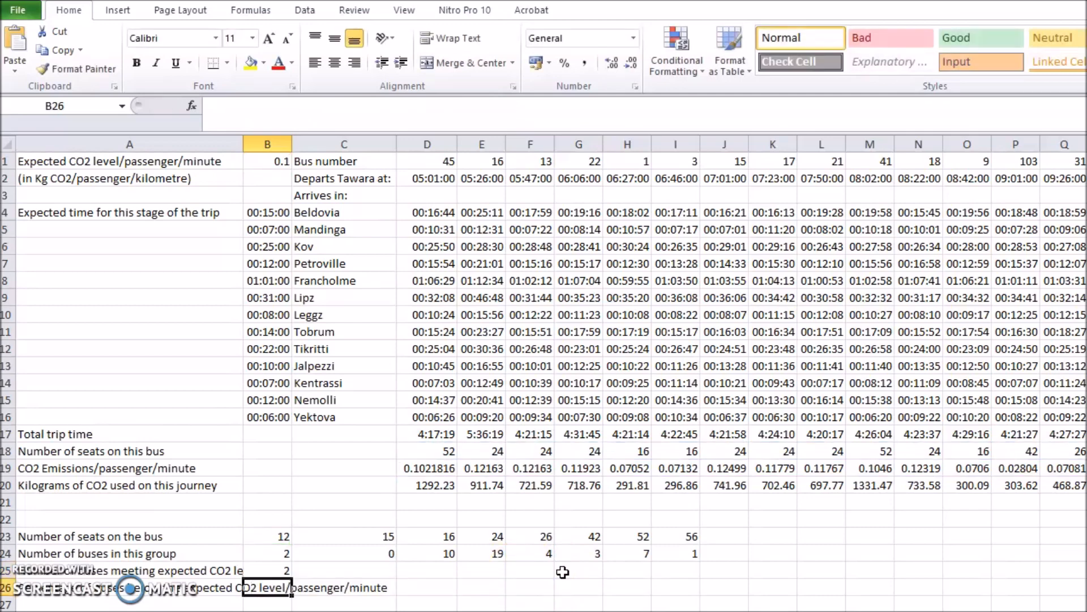
# Fill the B25 COUNTIFS formula across to I25.
pyautogui.click(252, 581)
pyautogui.click(272, 569)
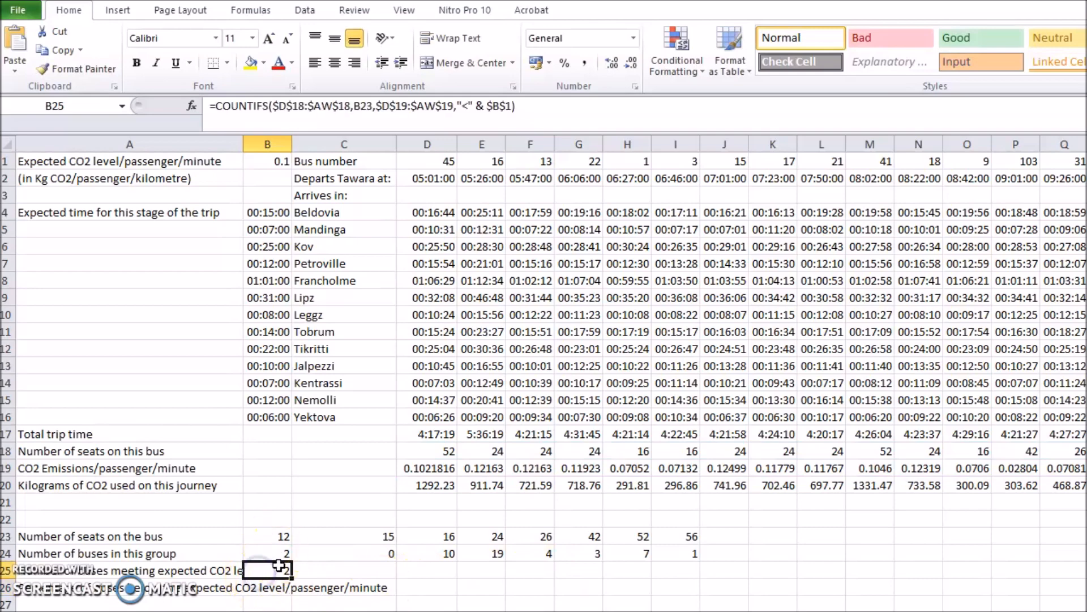
pyautogui.moveTo(291, 579); pyautogui.dragTo(680, 578)
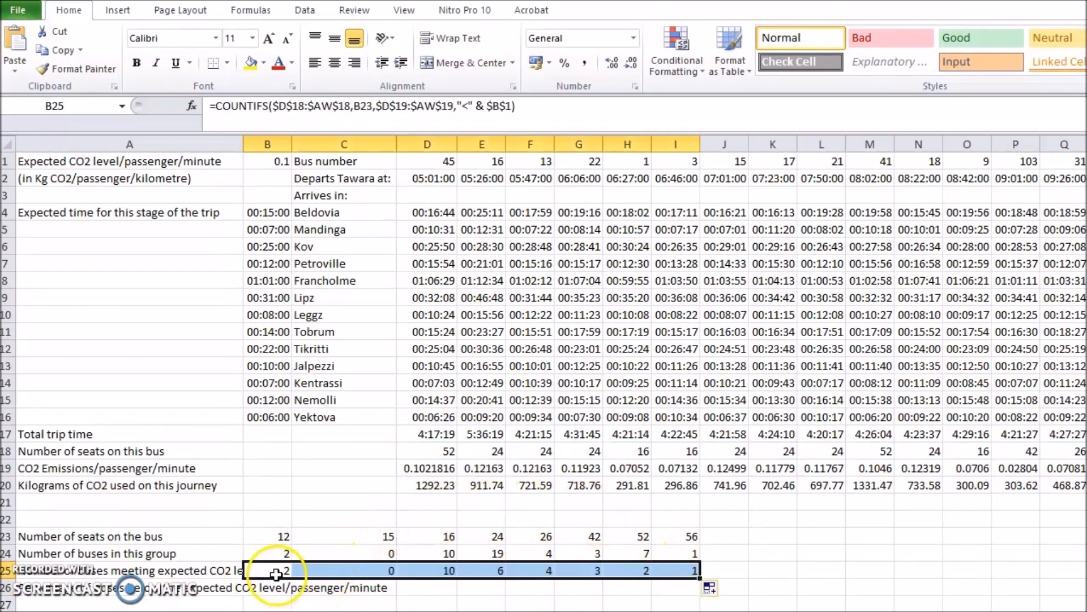
# Check the filled COUNTIFS results across C25:I25 against the seat groups above them.
pyautogui.click(351, 571)
pyautogui.click(436, 571)
pyautogui.click(476, 572)
pyautogui.click(530, 572)
pyautogui.click(577, 572)
pyautogui.click(621, 573)
pyautogui.click(684, 572)
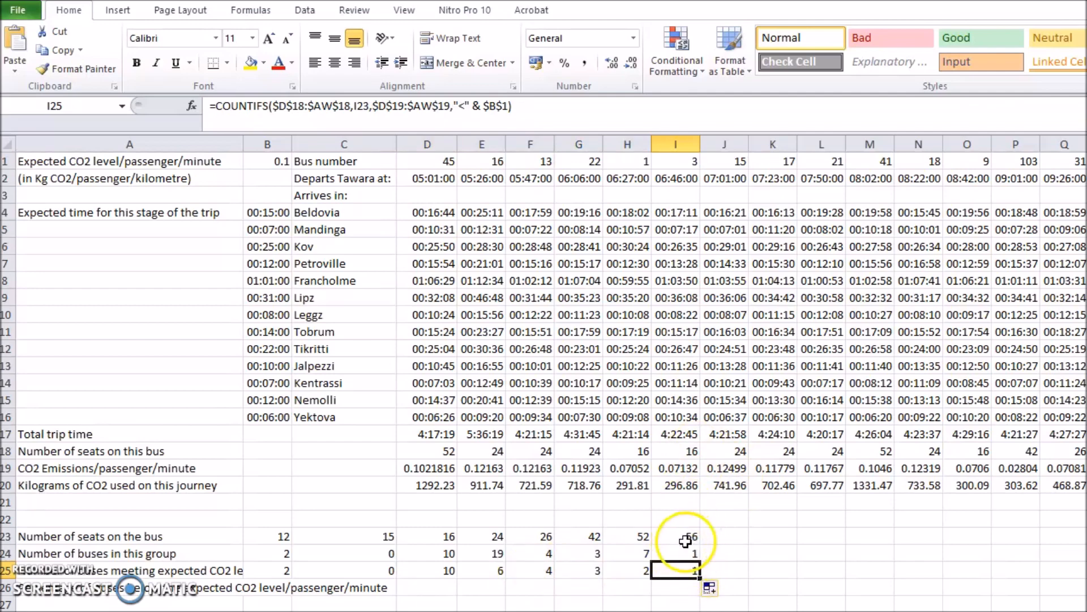
# Search the sheet for 56 from the seats row and go through the matches one after another.
pyautogui.click(439, 451)
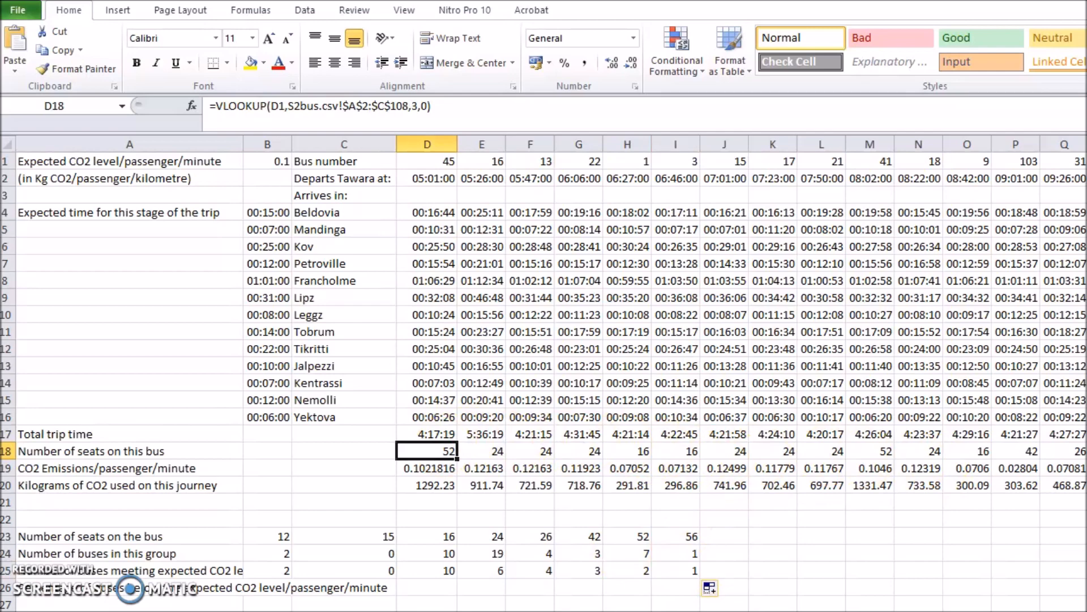
pyautogui.hscroll(4, 551, 373)
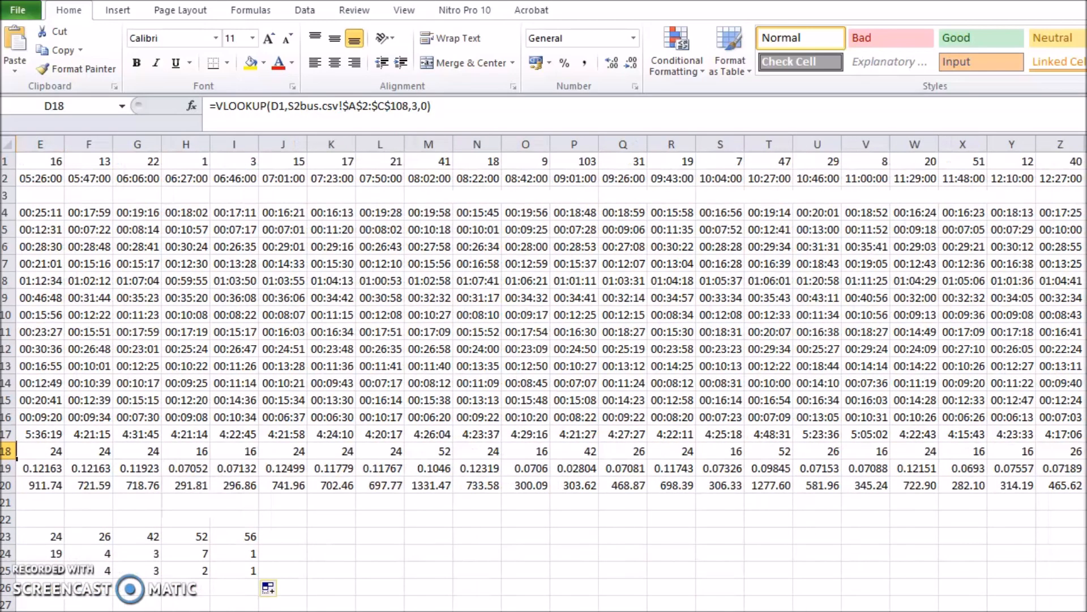
pyautogui.hotkey('ctrl', 'f')
pyautogui.write('56')
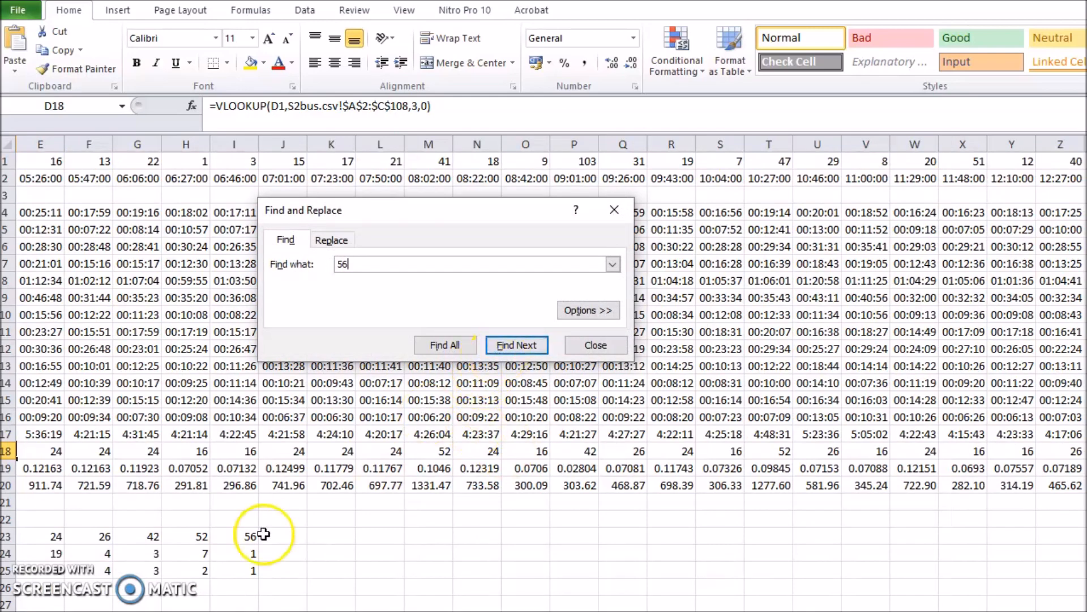
pyautogui.click(511, 345)
pyautogui.click(515, 345)
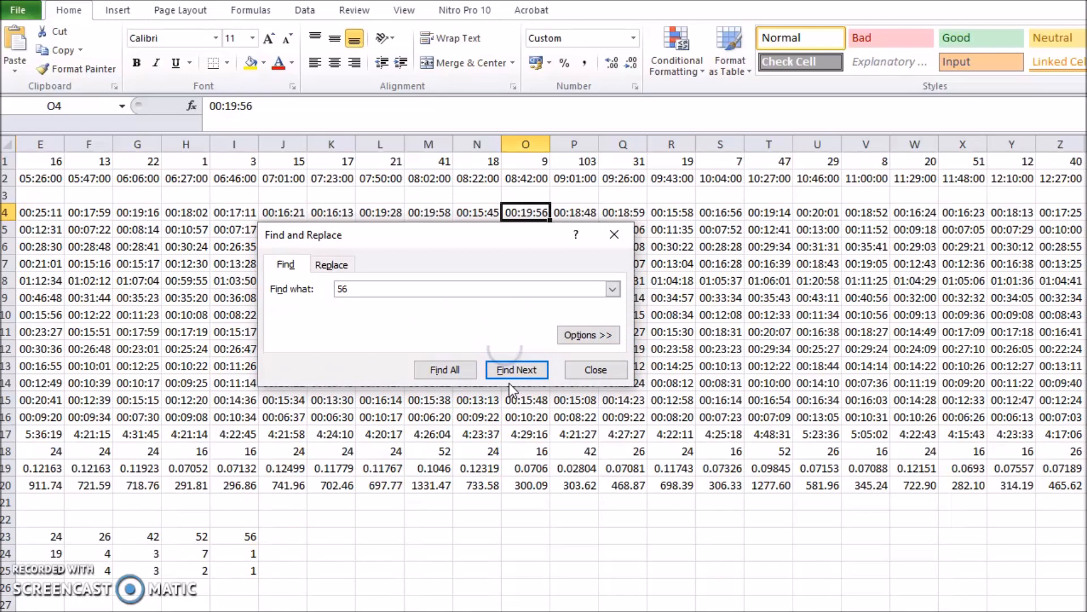
pyautogui.click(517, 371)
pyautogui.click(494, 369)
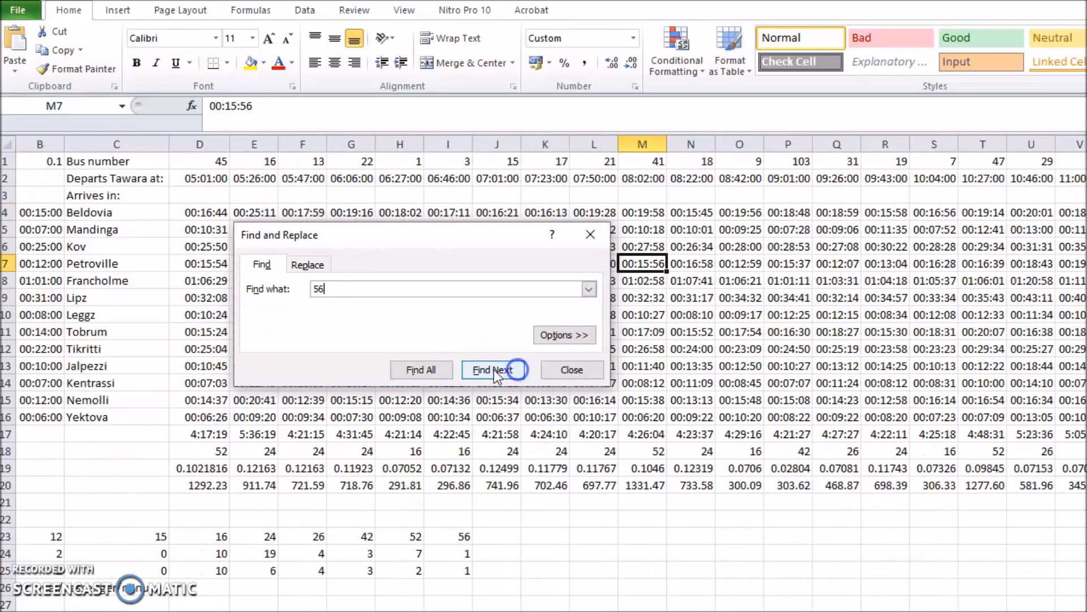
pyautogui.click(493, 369)
pyautogui.click(494, 370)
pyautogui.click(494, 369)
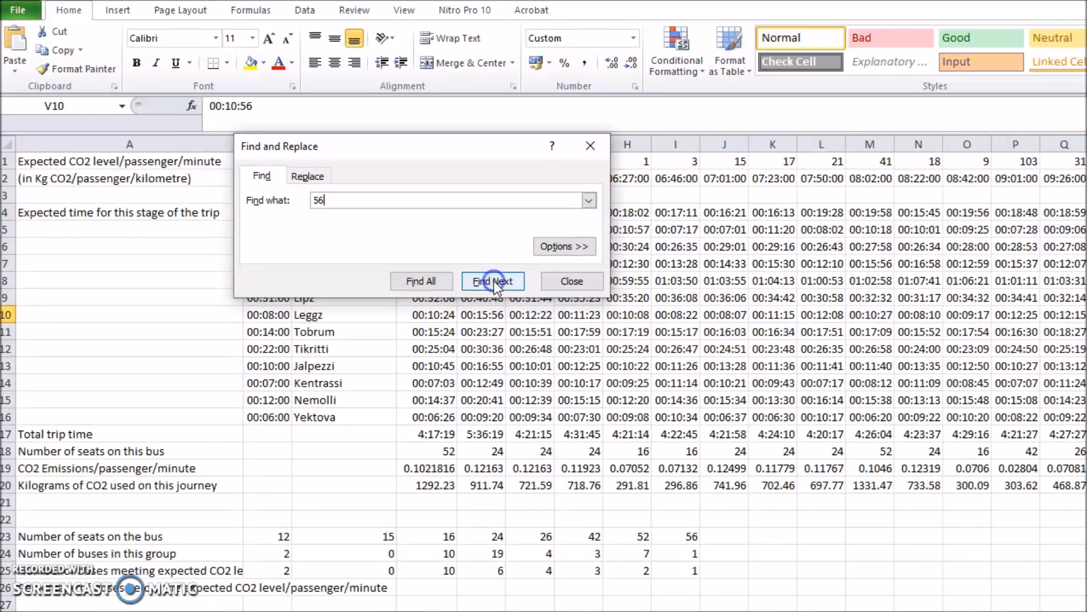
pyautogui.click(494, 281)
pyautogui.click(494, 281)
pyautogui.click(494, 281)
pyautogui.click(494, 281)
# List all cells containing 56, look through the list for a bus seat number, and close the search.
pyautogui.click(430, 282)
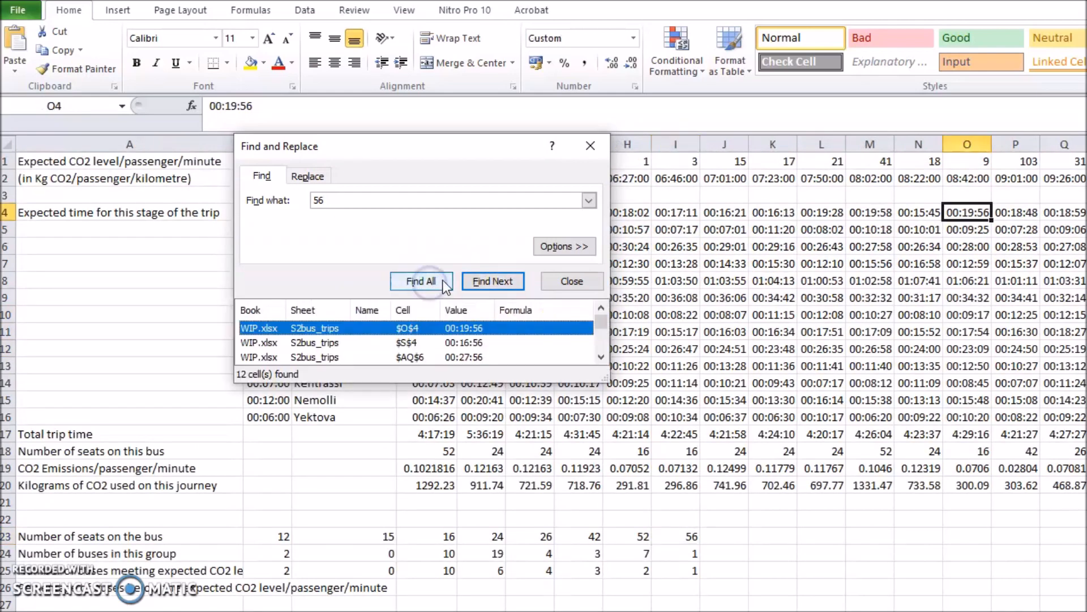
pyautogui.scroll(-3, 399, 340)
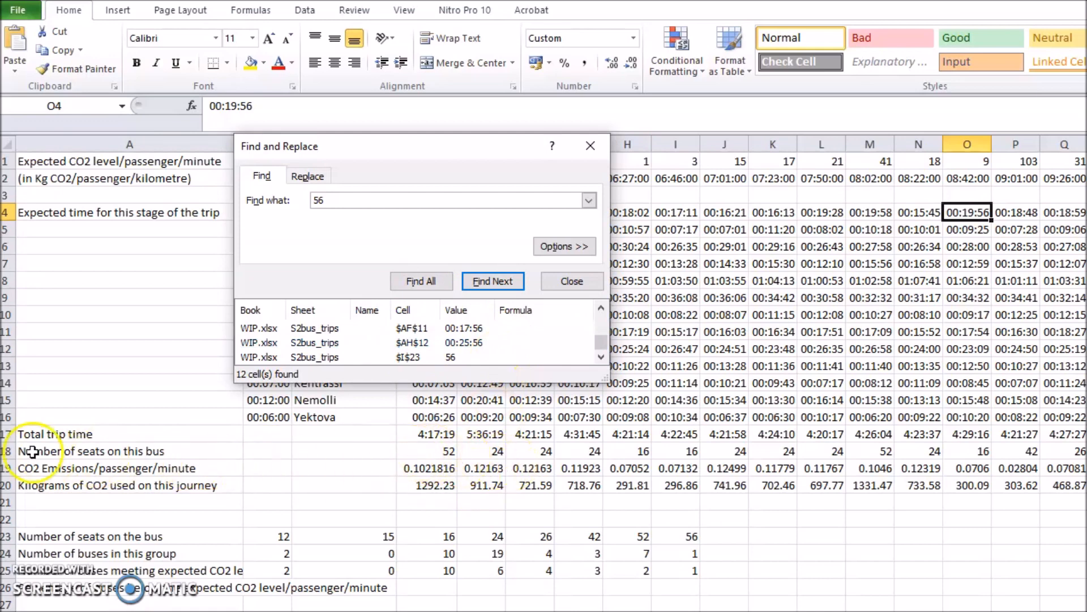
pyautogui.moveTo(604, 343); pyautogui.dragTo(605, 318)
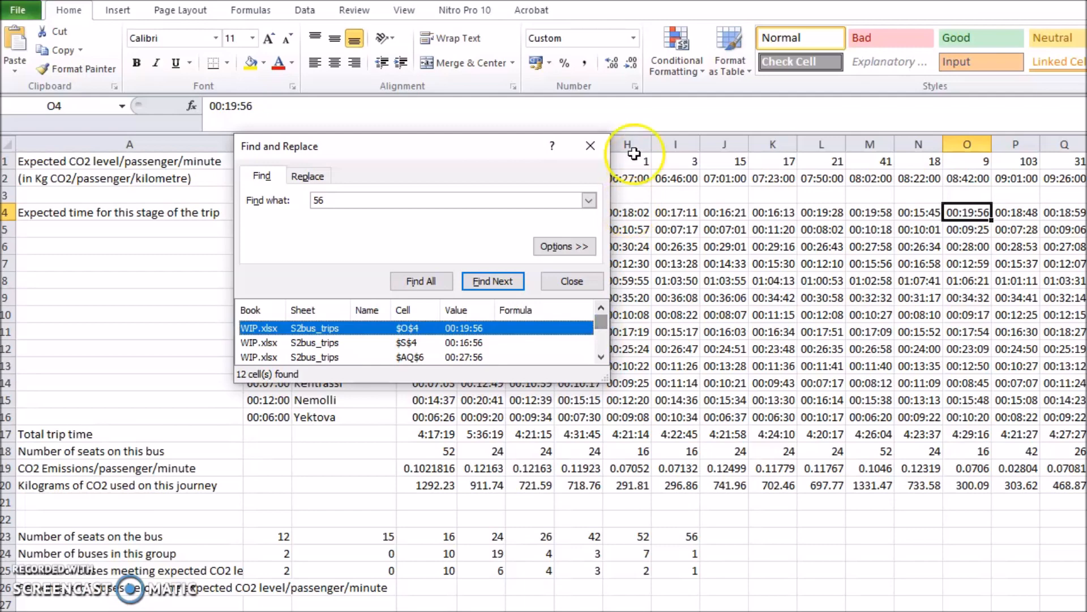
pyautogui.click(590, 145)
# Look along row 18 for the 56-seat bus and inspect its CO2 emissions formula in row 19.
pyautogui.click(532, 452)
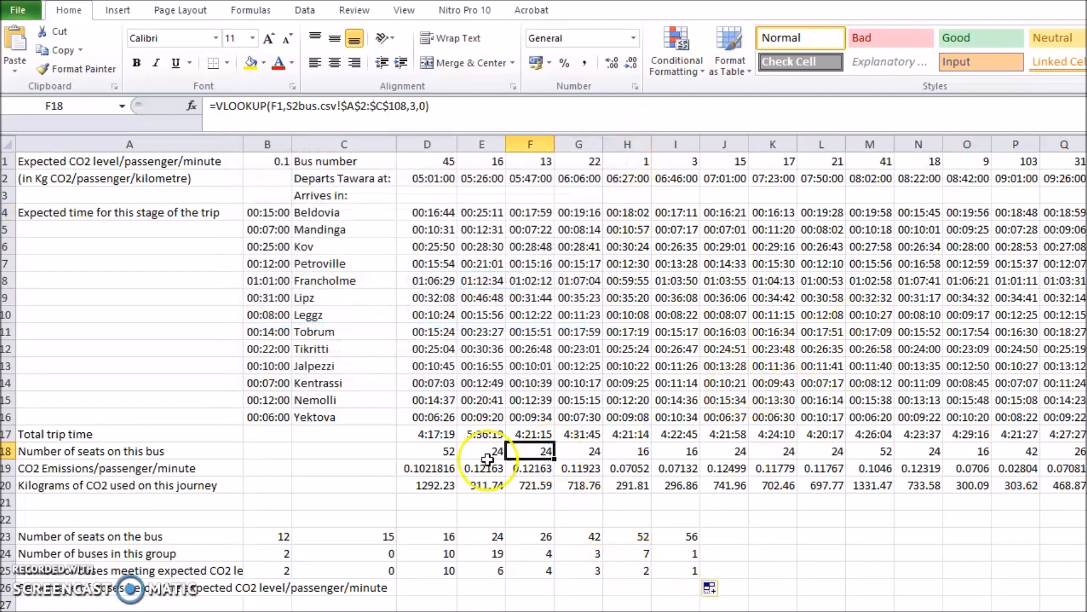
pyautogui.hscroll(8, 551, 373)
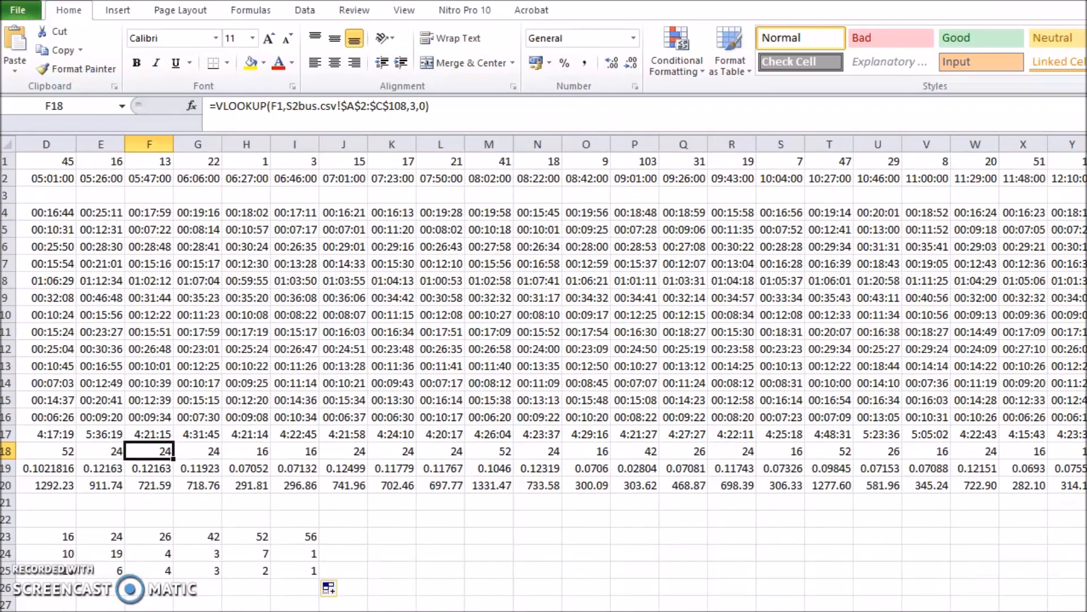
pyautogui.hscroll(4, 551, 373)
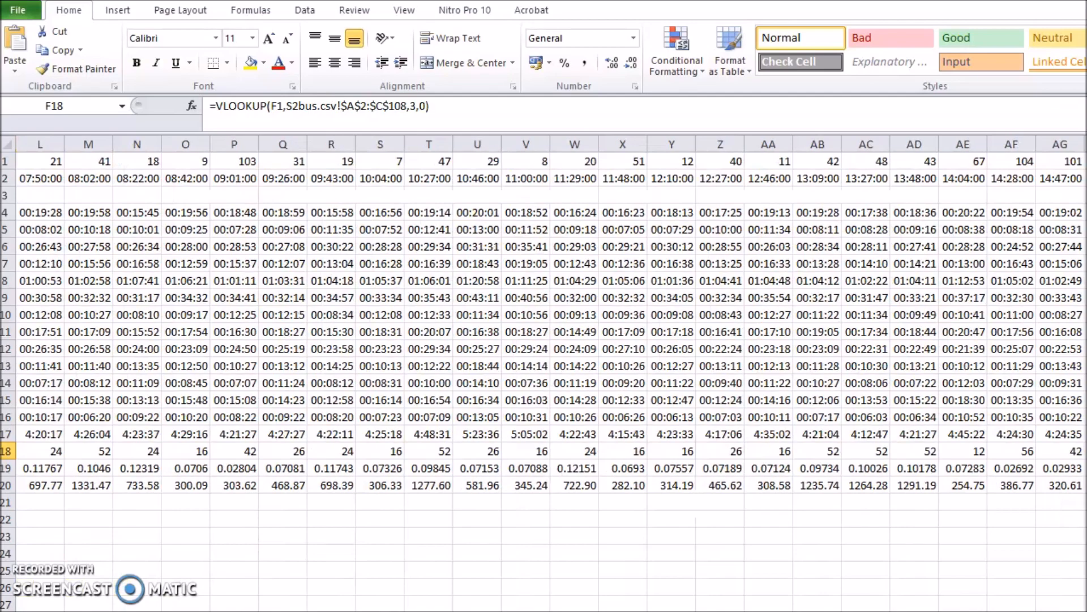
pyautogui.hscroll(-12, 551, 373)
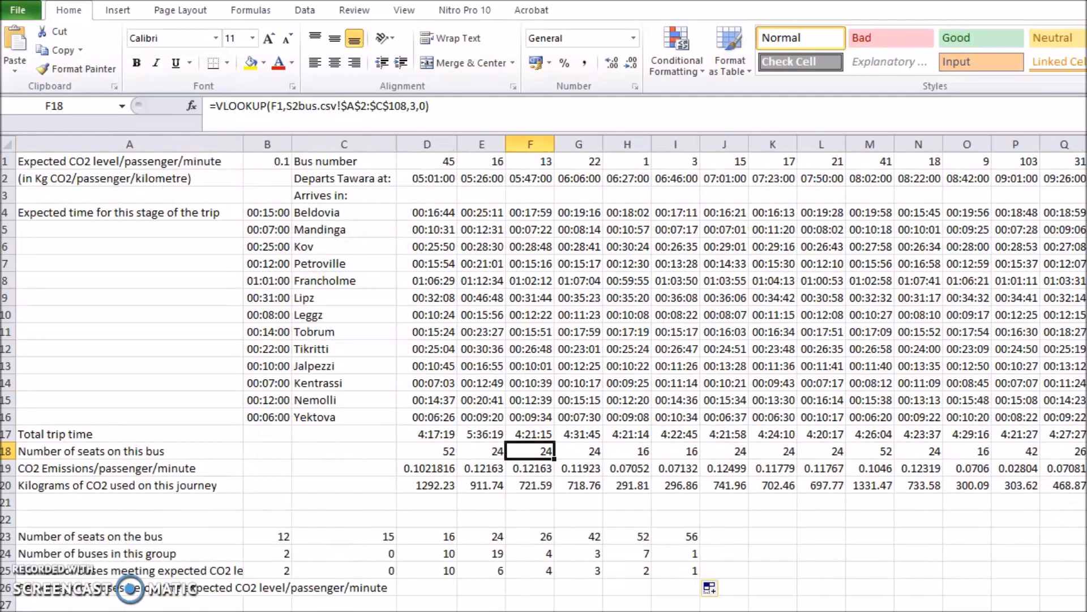
pyautogui.hscroll(11, 551, 372)
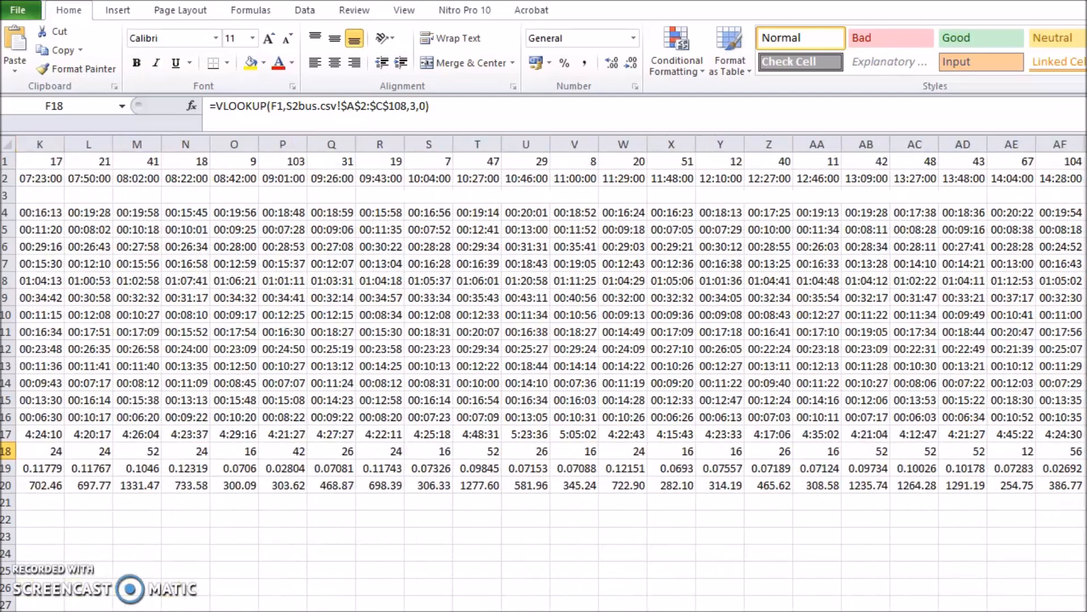
pyautogui.hscroll(6, 551, 372)
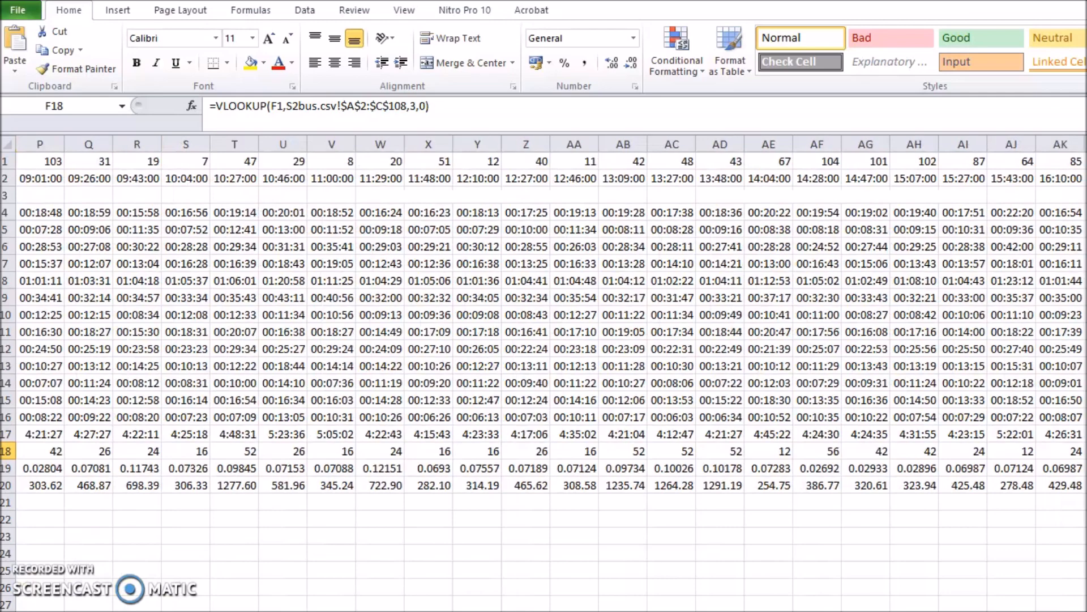
pyautogui.click(731, 468)
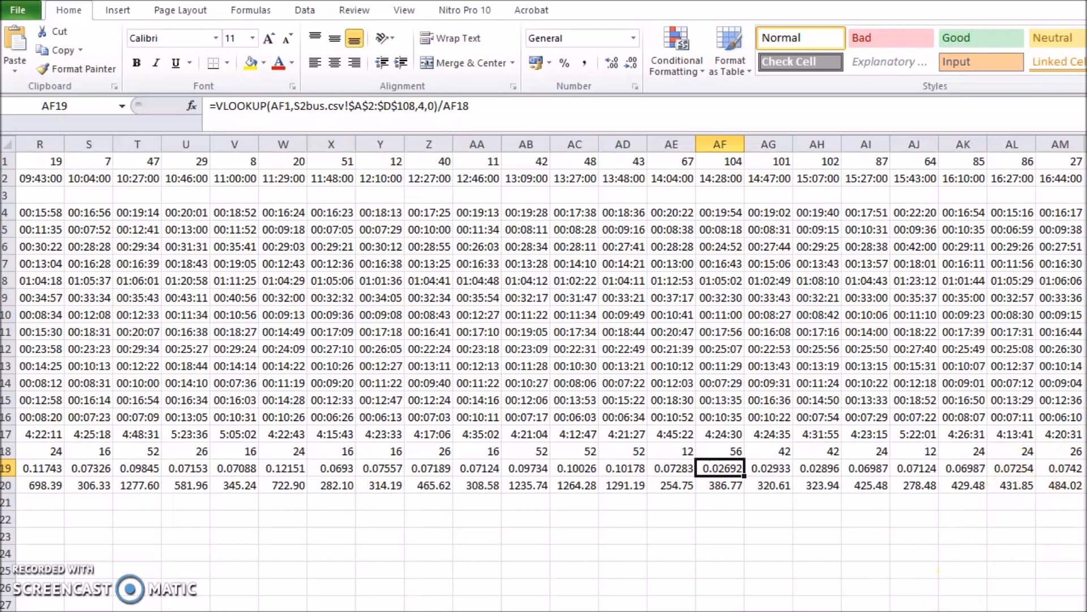
# Compare that bus with the 56-seat group's count formulas in I24 and I25.
pyautogui.hscroll(-6, 543, 339)
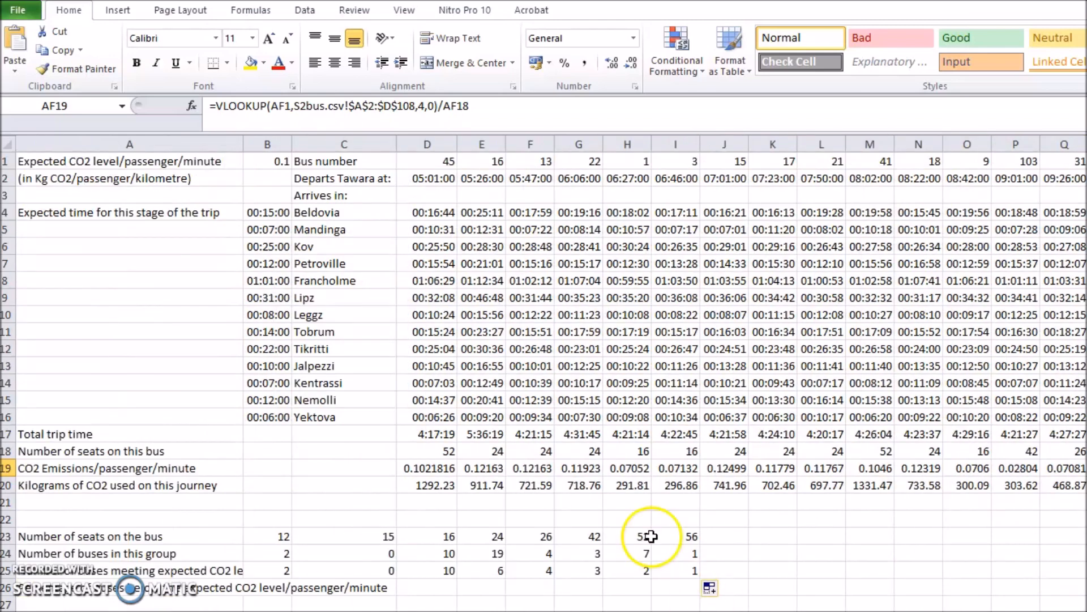
pyautogui.click(678, 556)
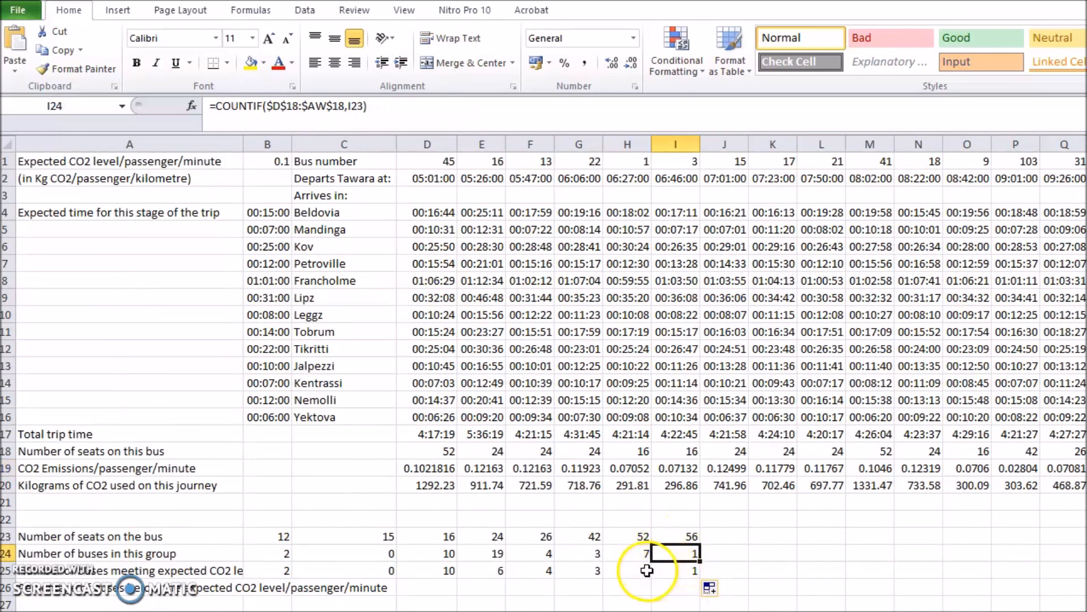
pyautogui.click(688, 571)
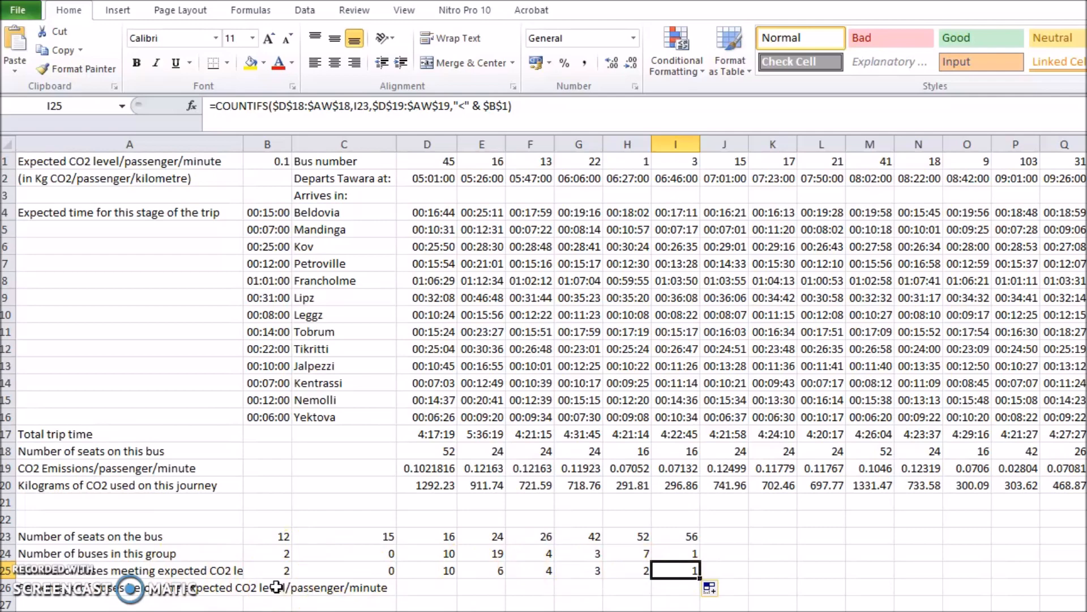
# Switch to the exam paper in Nitro Pro, highlight the cell B26 percentage instruction, and return to the Excel spreadsheet.
pyautogui.hotkey('alt', 'Tab')
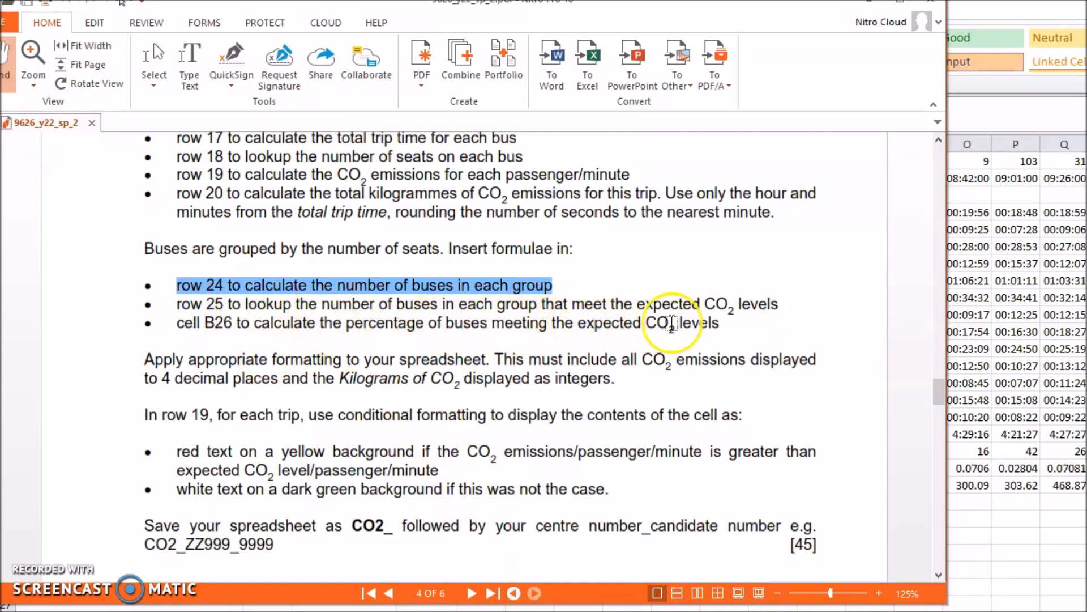
pyautogui.moveTo(725, 323); pyautogui.dragTo(100, 326)
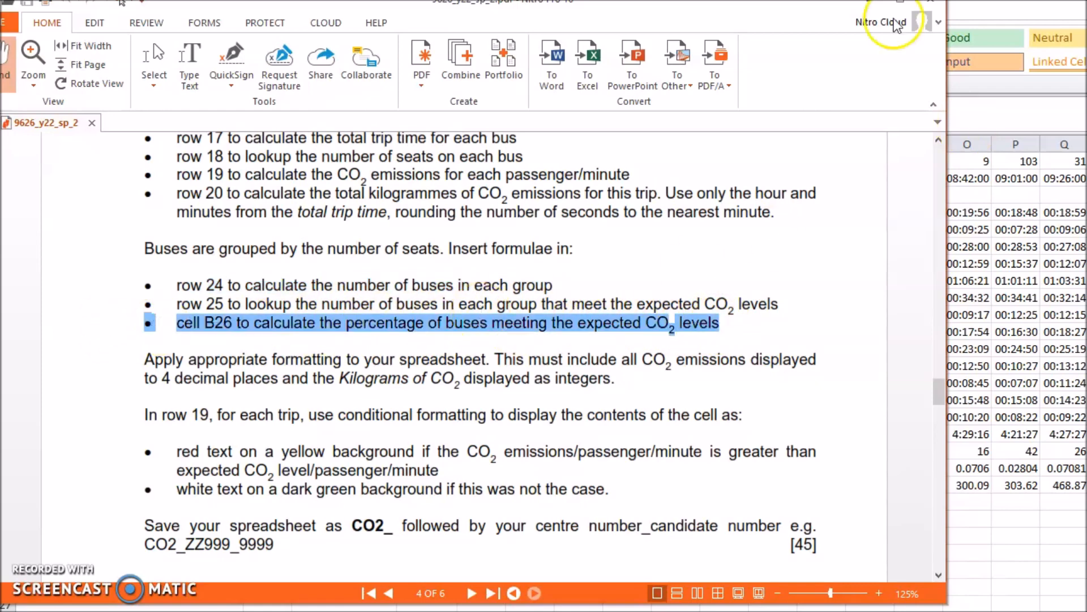
pyautogui.click(1032, 366)
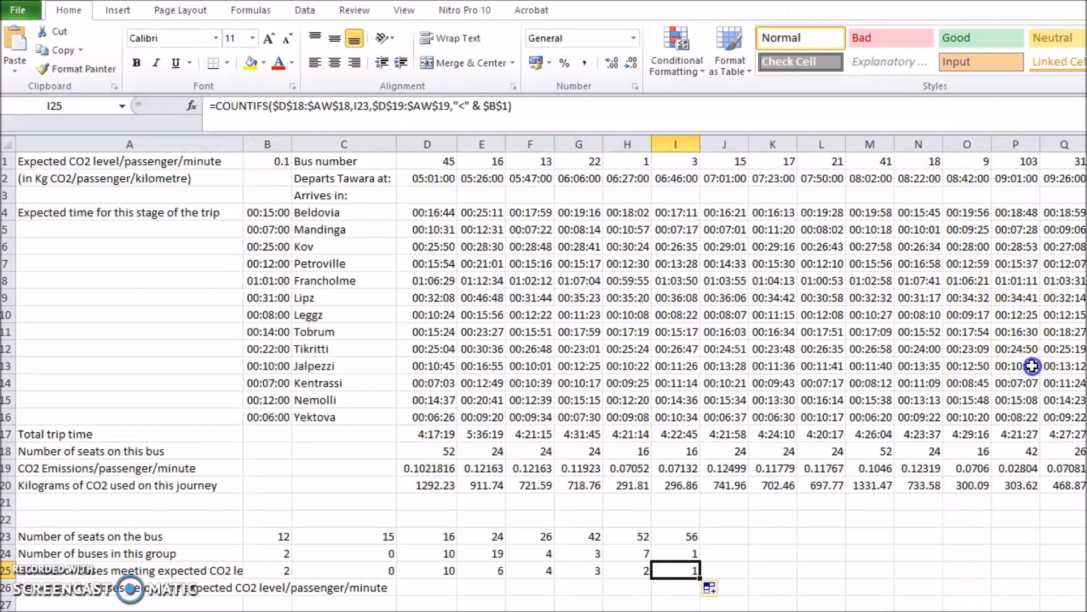
# Examine cell B26 and the seat group, bus count and CO2-meeting count rows in B23:I25.
pyautogui.scroll(-1, 396, 567)
pyautogui.click(261, 538)
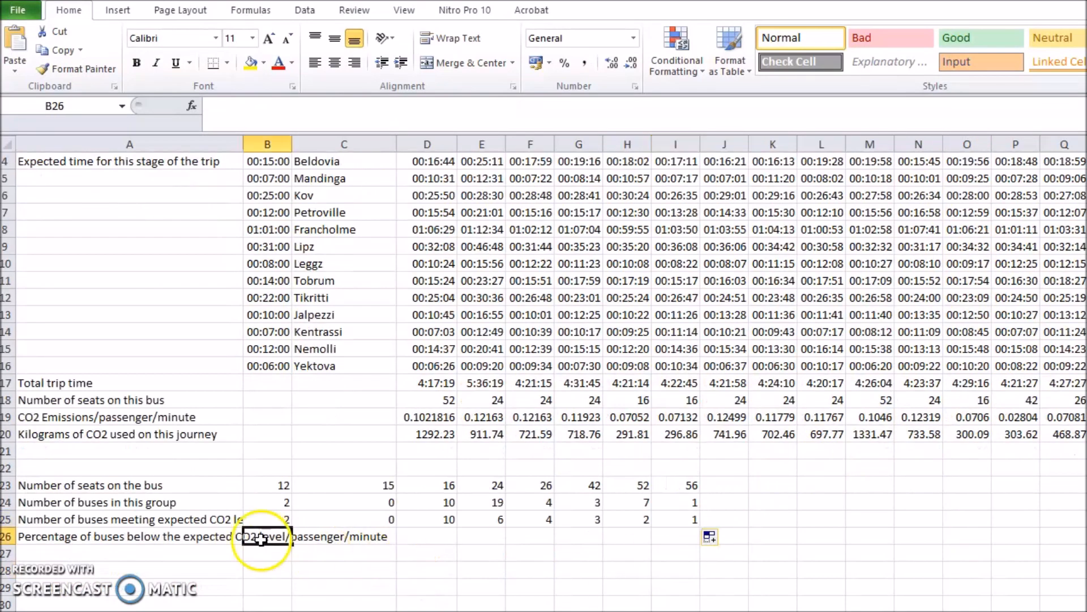
pyautogui.moveTo(260, 538); pyautogui.dragTo(653, 537)
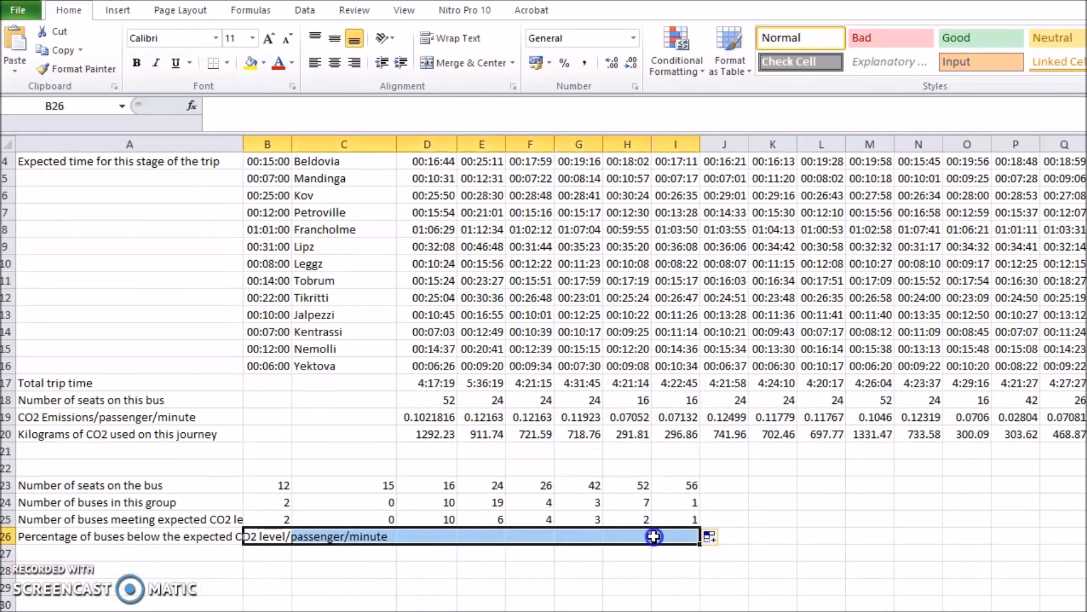
pyautogui.click(281, 534)
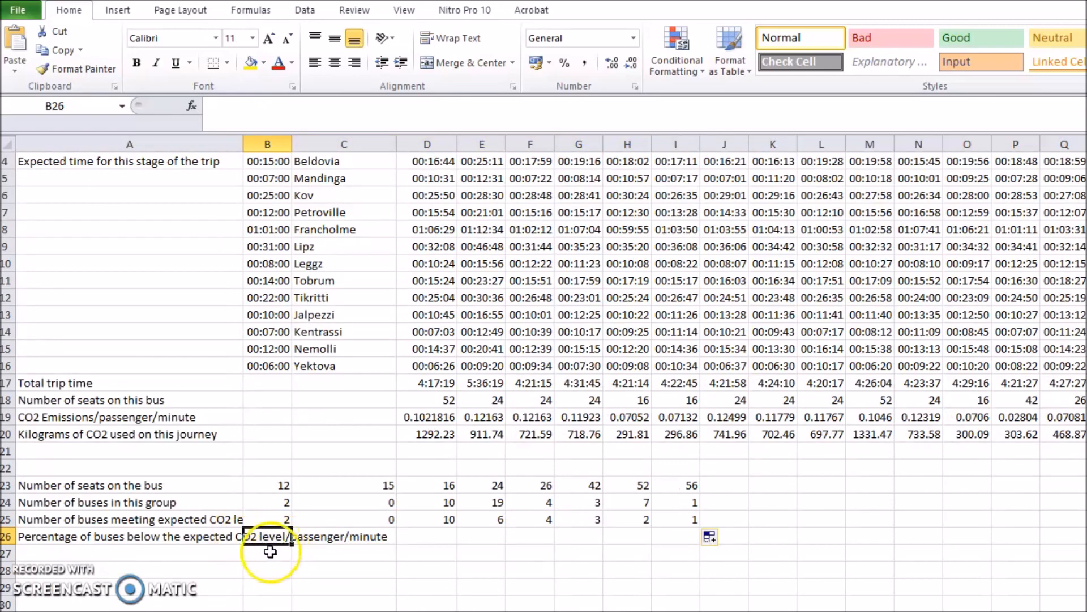
pyautogui.moveTo(278, 502); pyautogui.dragTo(669, 498)
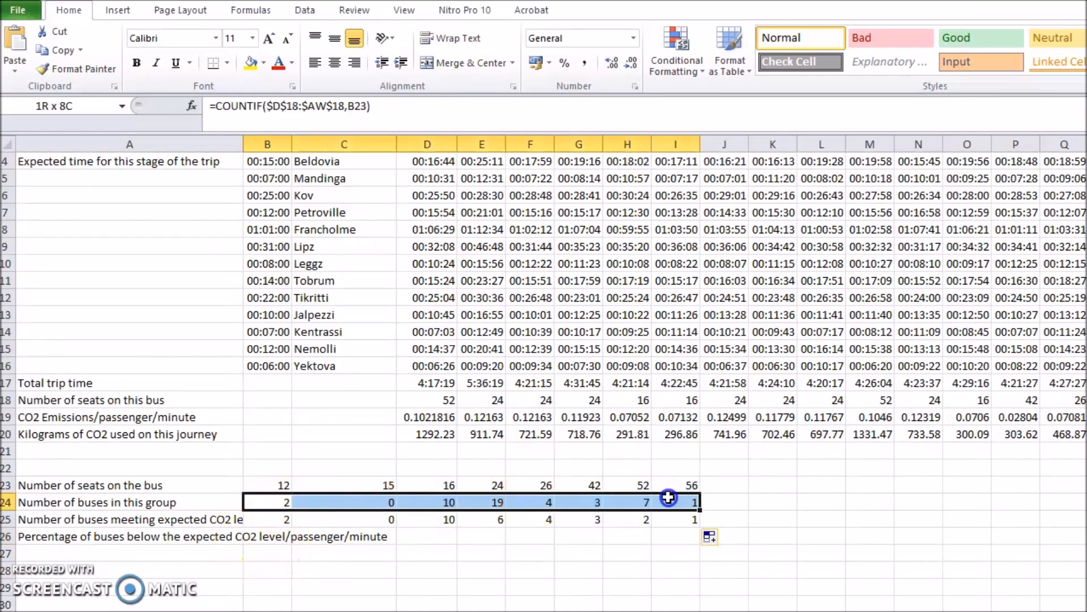
pyautogui.moveTo(280, 519); pyautogui.dragTo(680, 519)
pyautogui.moveTo(278, 485); pyautogui.dragTo(680, 486)
pyautogui.click(277, 516)
pyautogui.moveTo(278, 516); pyautogui.dragTo(660, 518)
# Begin the percentage formula in B26 with =SUM(B24:I24)/SUM.
pyautogui.click(276, 536)
pyautogui.write('=SUM(')
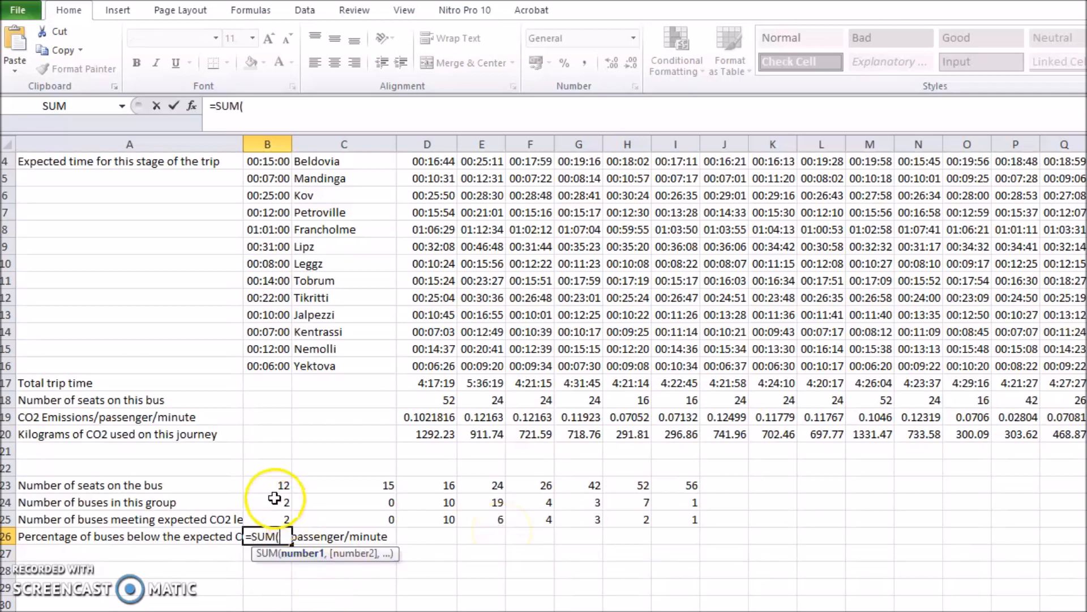
pyautogui.moveTo(276, 502); pyautogui.dragTo(666, 501)
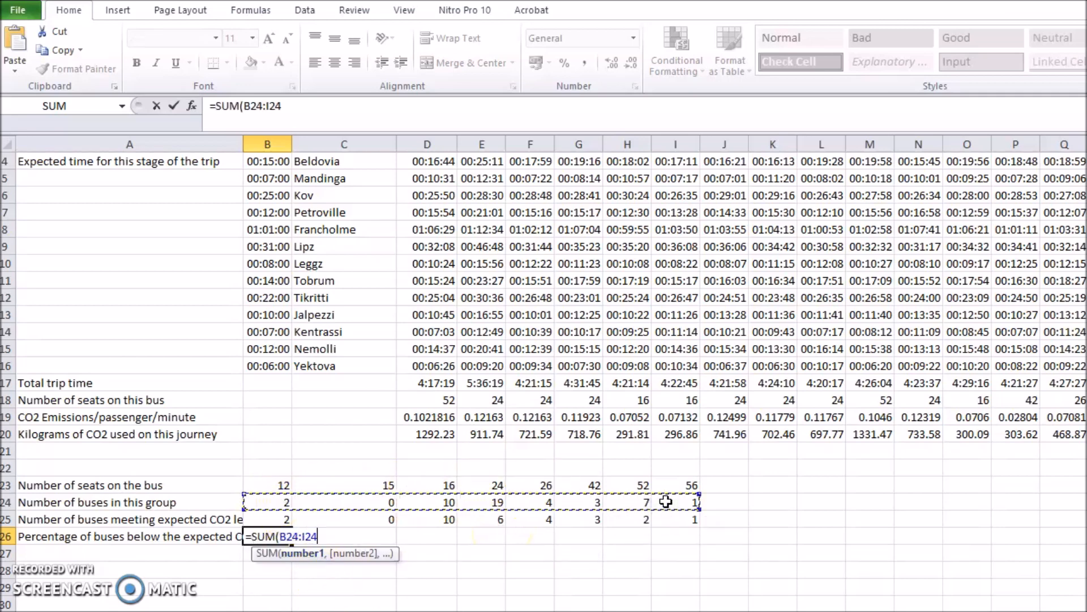
pyautogui.write(')/')
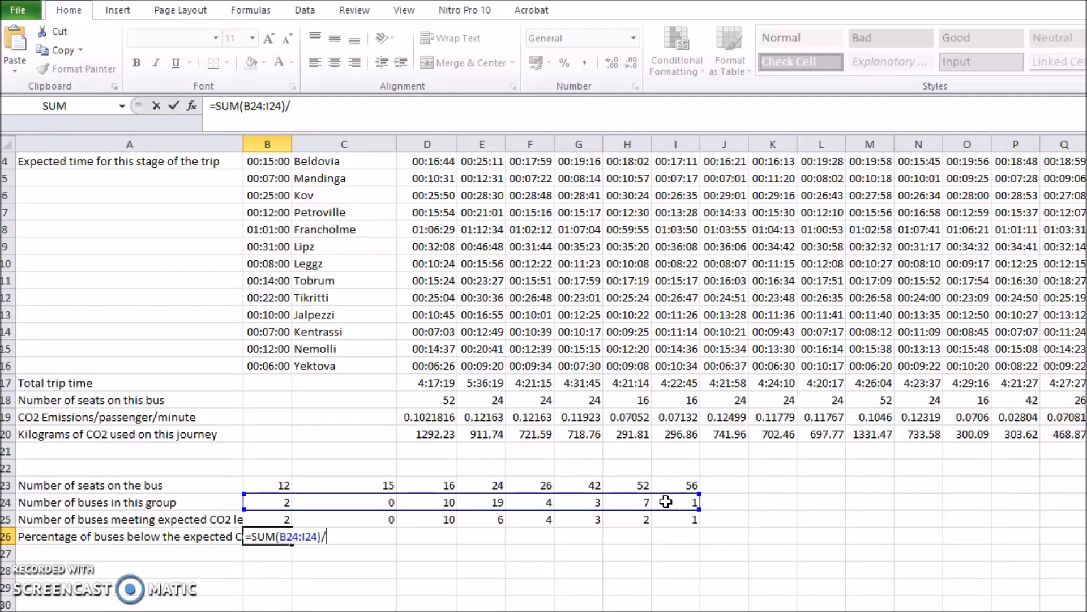
pyautogui.click(438, 542)
pyautogui.write('/S')
pyautogui.press('Up')
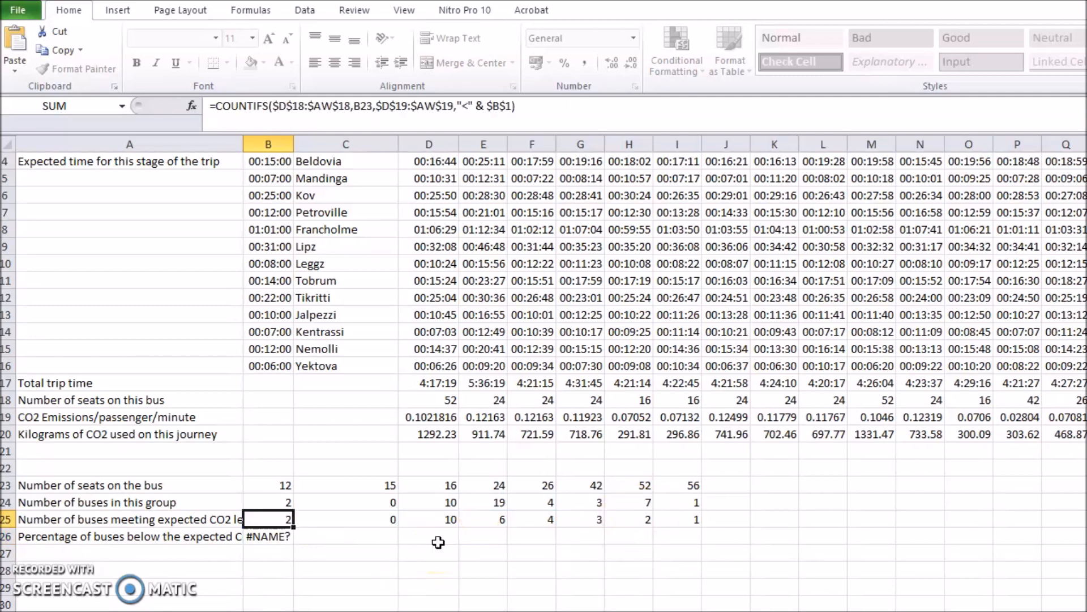
pyautogui.write('(')
pyautogui.press('BackSpace')
pyautogui.write('=COUNTIFS($D$18:$AW$18,B23,$D$19:$AW$19,"<" & $B$1)')
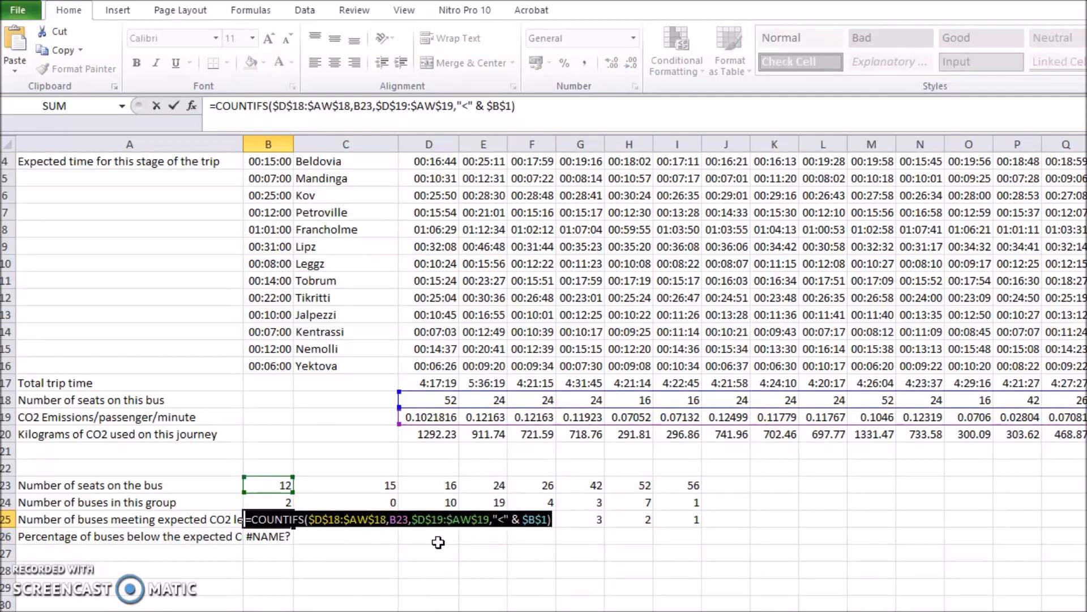
pyautogui.press('Return')
# Complete the B26 formula as =SUM(B24:I24)/SUM(B25:I25).
pyautogui.press('F2')
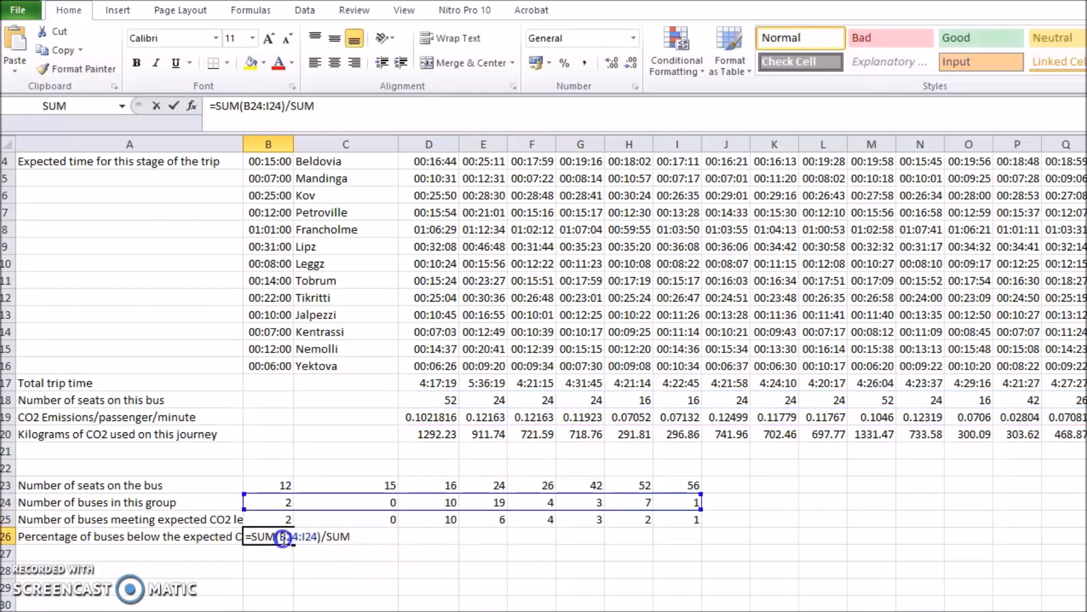
pyautogui.click(356, 536)
pyautogui.write('(')
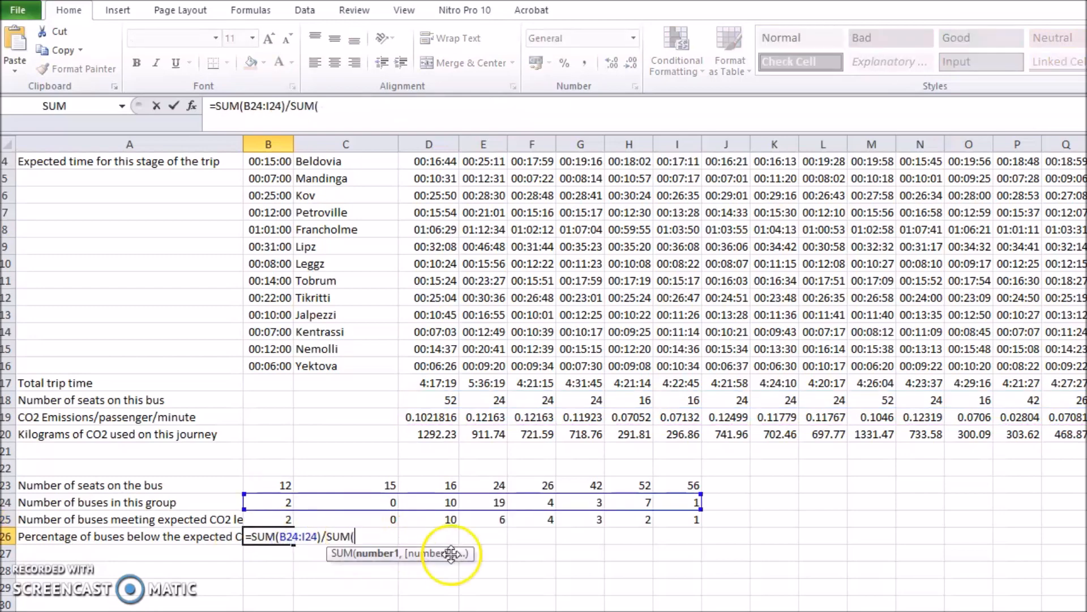
pyautogui.moveTo(270, 519); pyautogui.dragTo(677, 518)
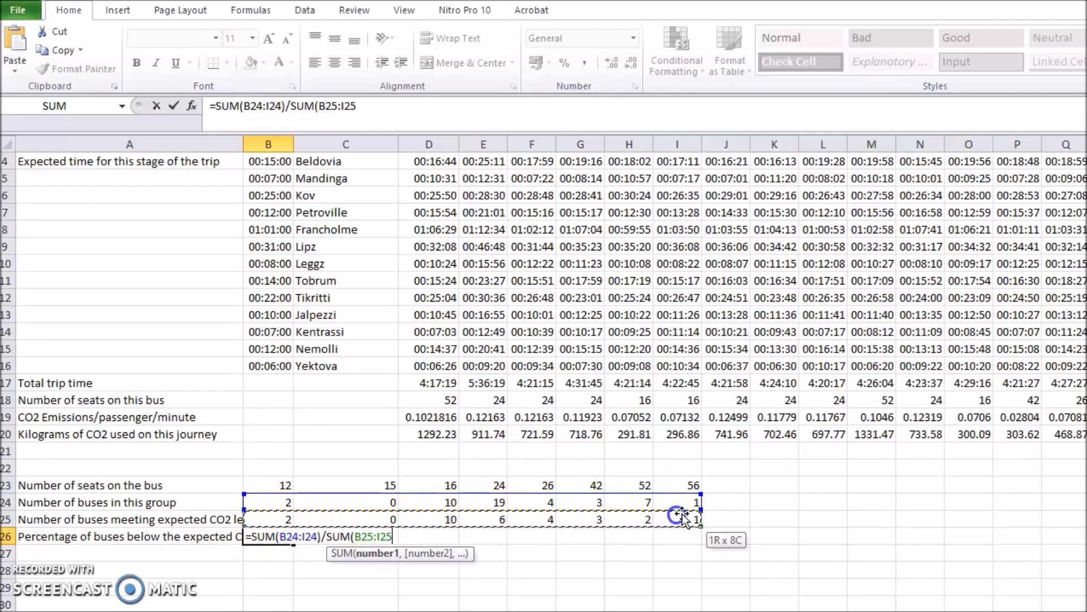
pyautogui.write(')')
pyautogui.press('Return')
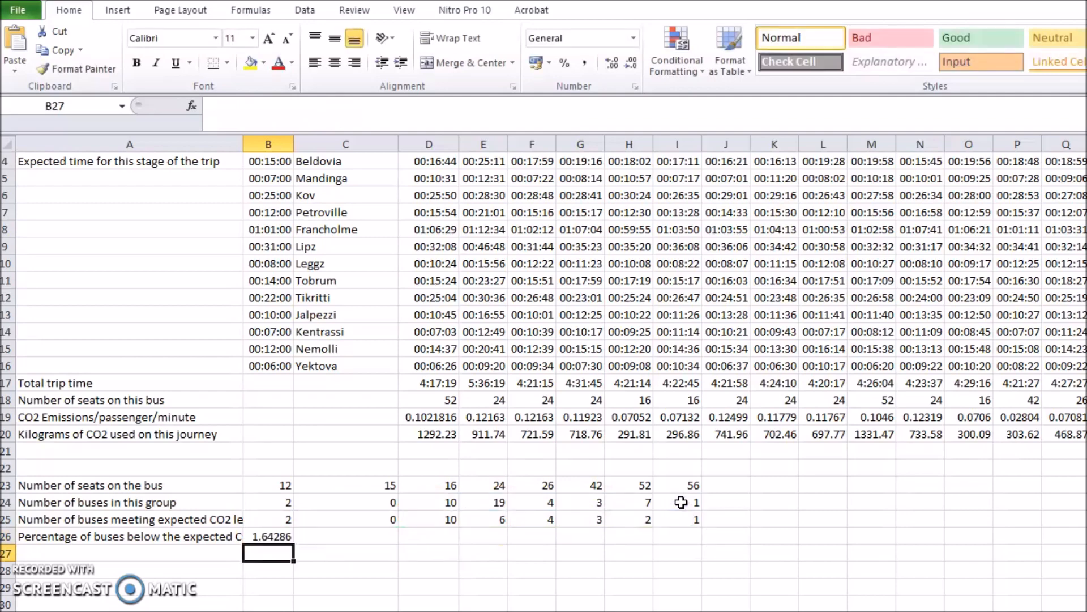
# Swap the ranges in the B26 formula so it reads =SUM(B25:I25)/SUM(B24:I24).
pyautogui.click(311, 536)
pyautogui.press('Left')
pyautogui.click(271, 534)
pyautogui.doubleClick(271, 534)
pyautogui.press('Escape')
pyautogui.moveTo(272, 536)
pyautogui.mouseDown()
pyautogui.moveTo(359, 536)
pyautogui.moveTo(281, 536)
pyautogui.mouseUp()
pyautogui.doubleClick(280, 536)
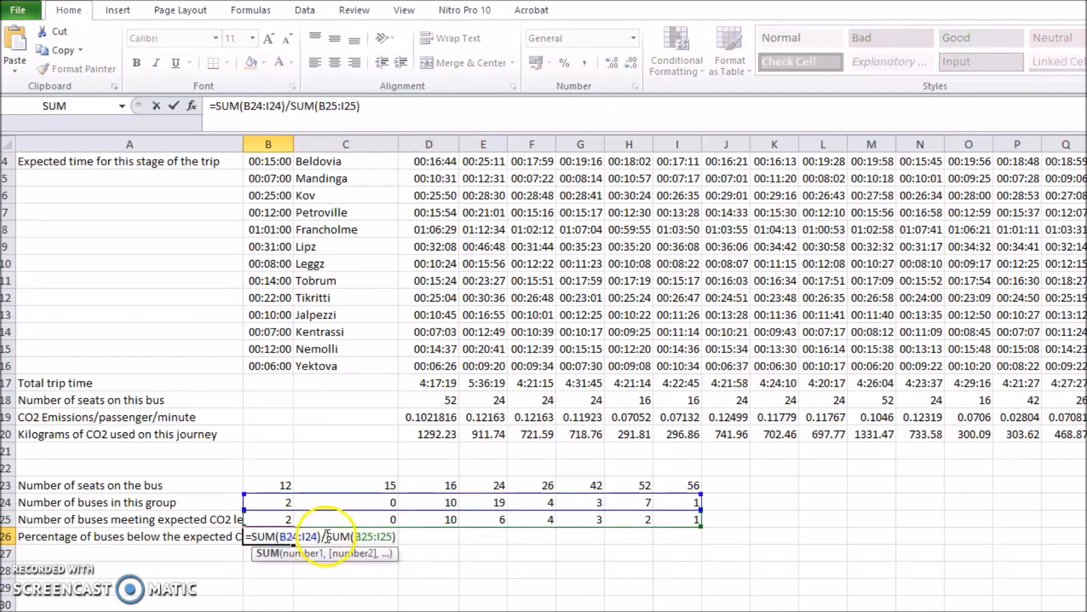
pyautogui.moveTo(408, 537); pyautogui.dragTo(258, 537)
pyautogui.write('/')
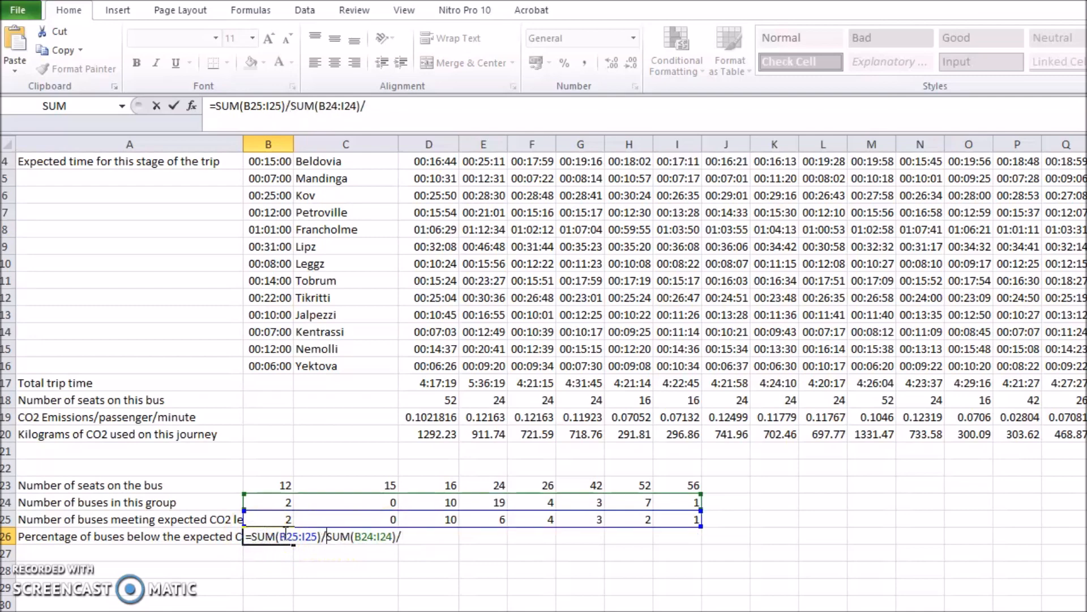
pyautogui.press('Return')
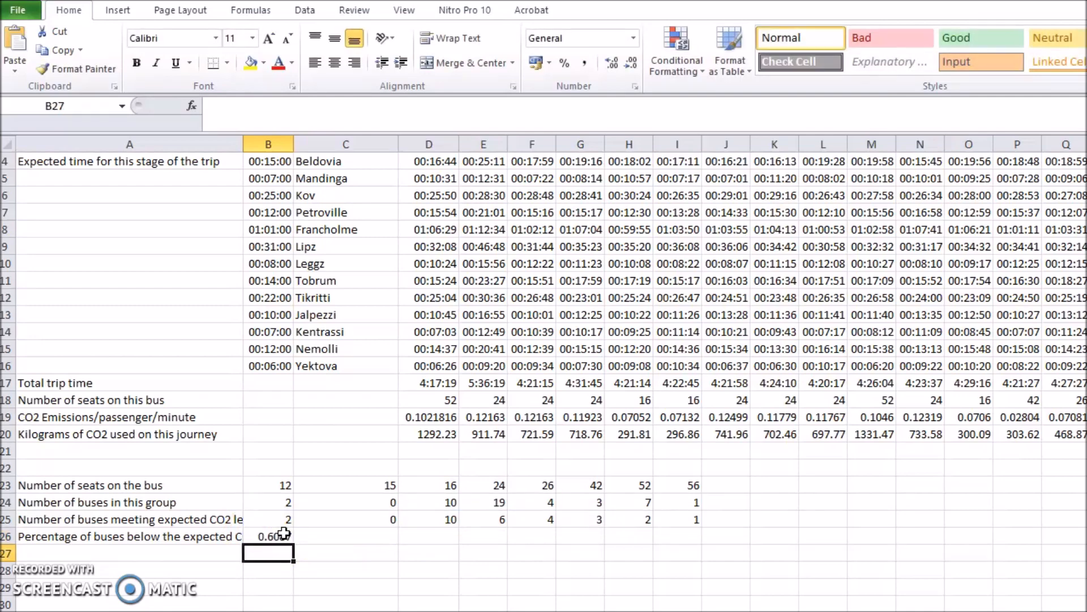
# Format the result in cell B26 with the Percentage number format.
pyautogui.click(284, 535)
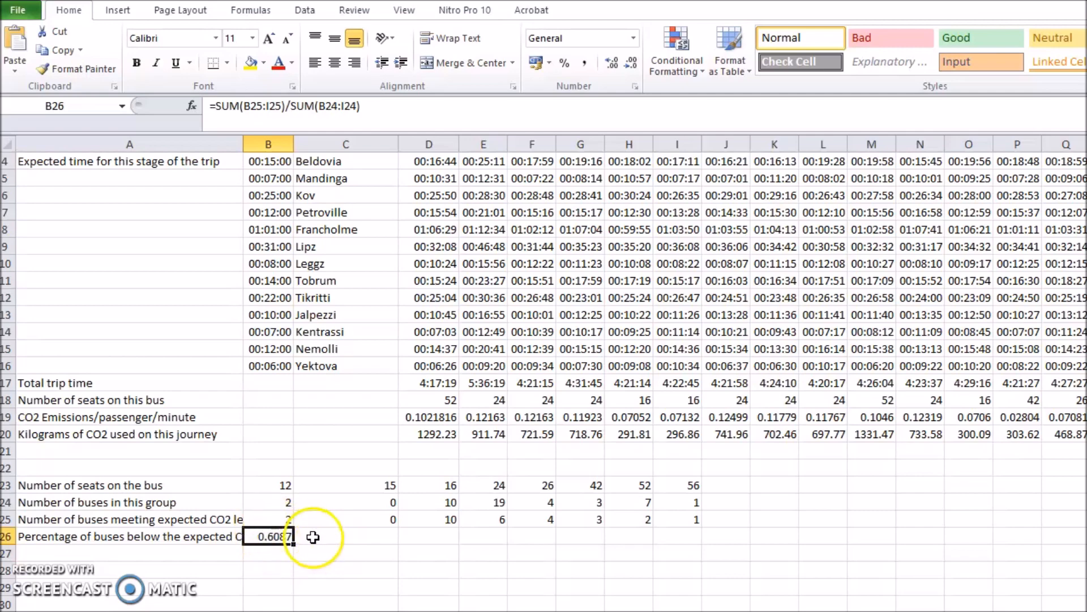
pyautogui.click(635, 39)
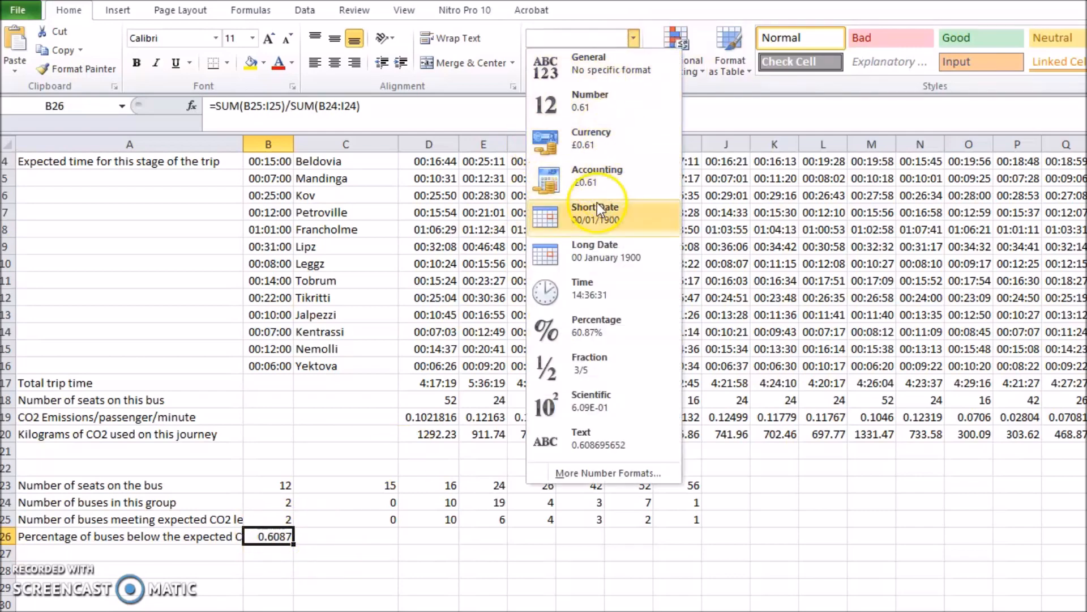
pyautogui.click(585, 336)
pyautogui.click(322, 536)
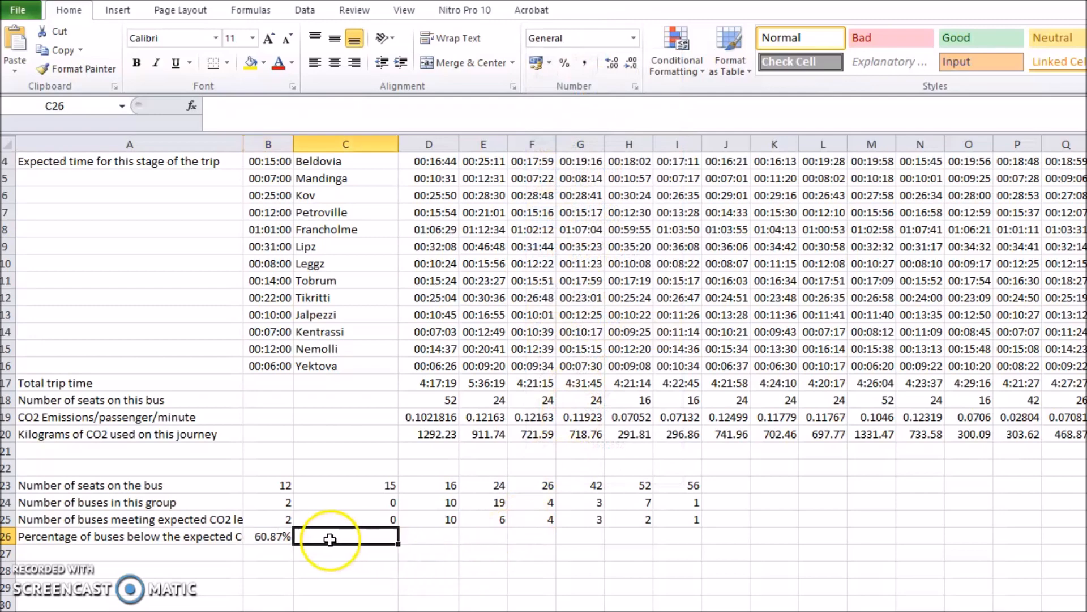
pyautogui.click(265, 538)
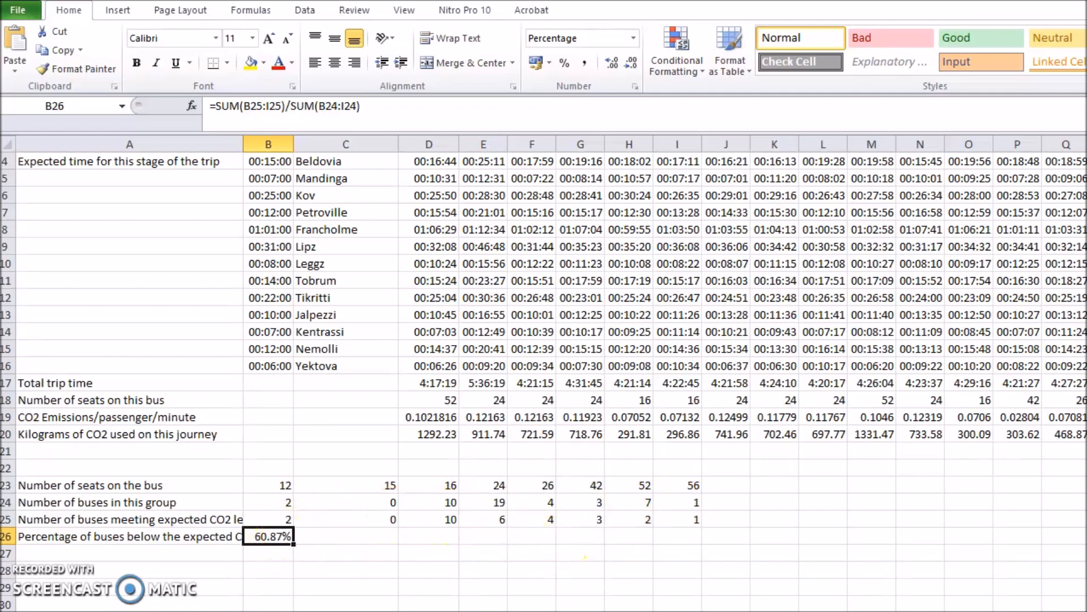
# Switch to the exam paper in Nitro Pro, read the formatting instructions below the B26 item, and return to the Excel spreadsheet.
pyautogui.hotkey('alt', 'Tab')
pyautogui.scroll(-3, 340, 295)
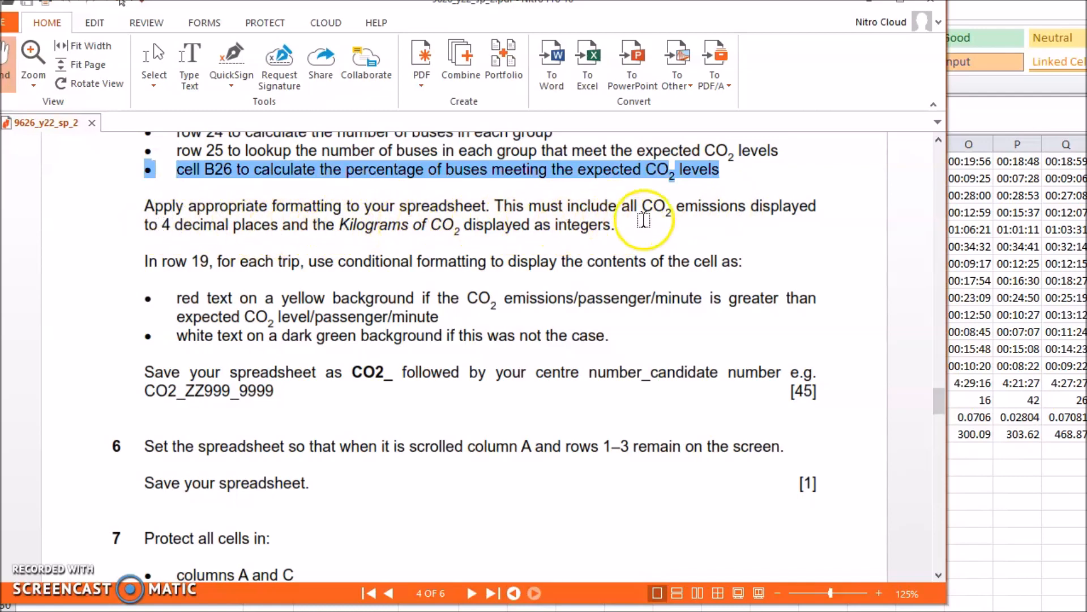
pyautogui.click(877, 5)
# Display the CO2 emissions/passenger/minute values in row 19, from D19 across all trips, to 4 decimal places.
pyautogui.moveTo(431, 417); pyautogui.dragTo(1084, 418)
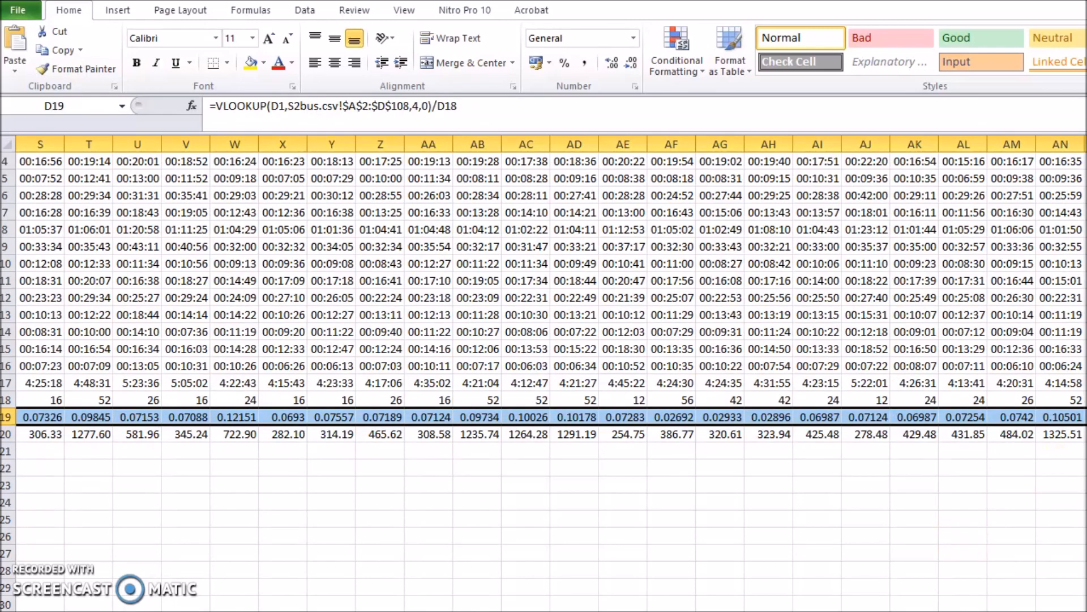
pyautogui.hscroll(-6, 544, 373)
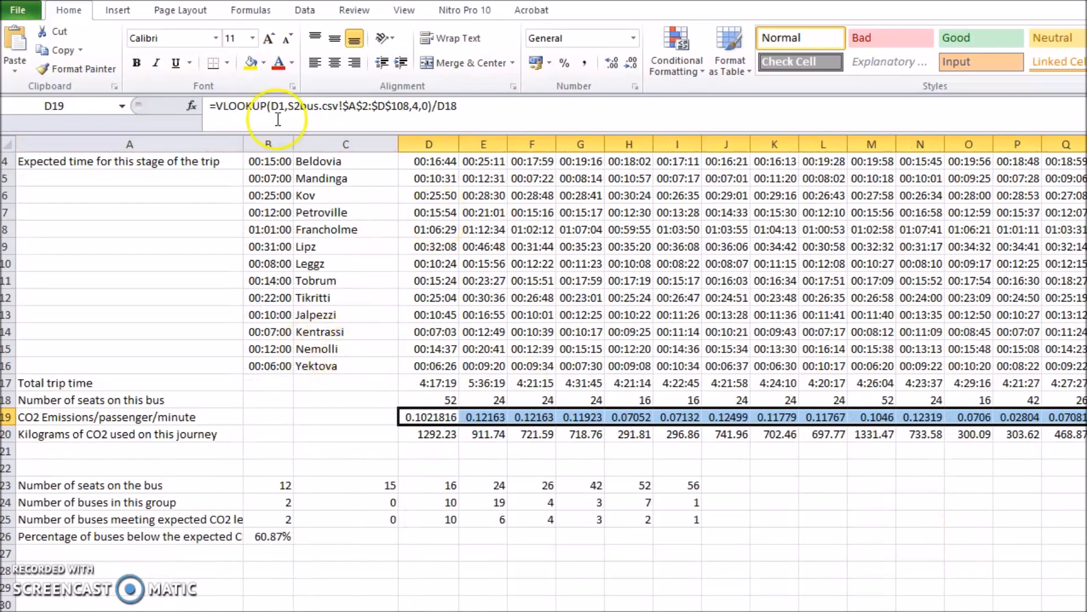
pyautogui.click(627, 62)
pyautogui.click(628, 60)
pyautogui.click(628, 60)
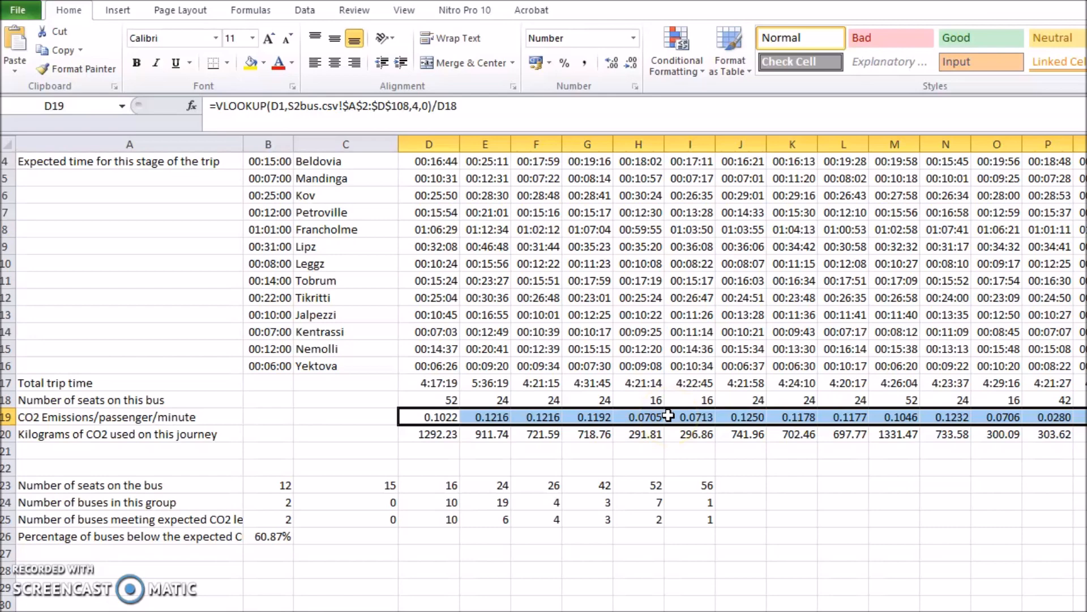
# Switch back to the exam paper in Nitro Pro to check the remaining formatting instructions.
pyautogui.hotkey('alt', 'Tab')
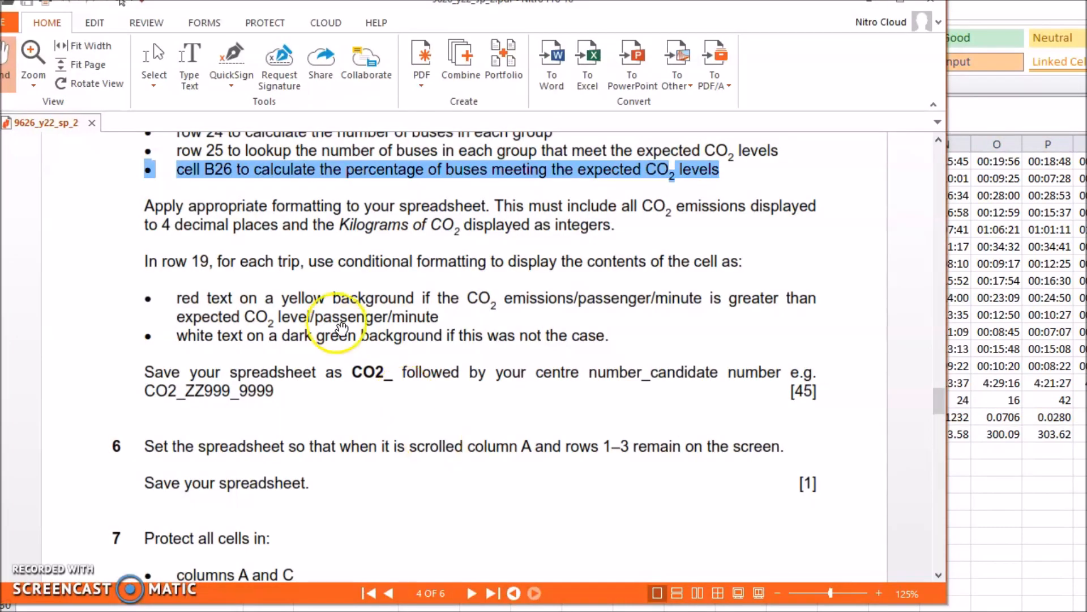